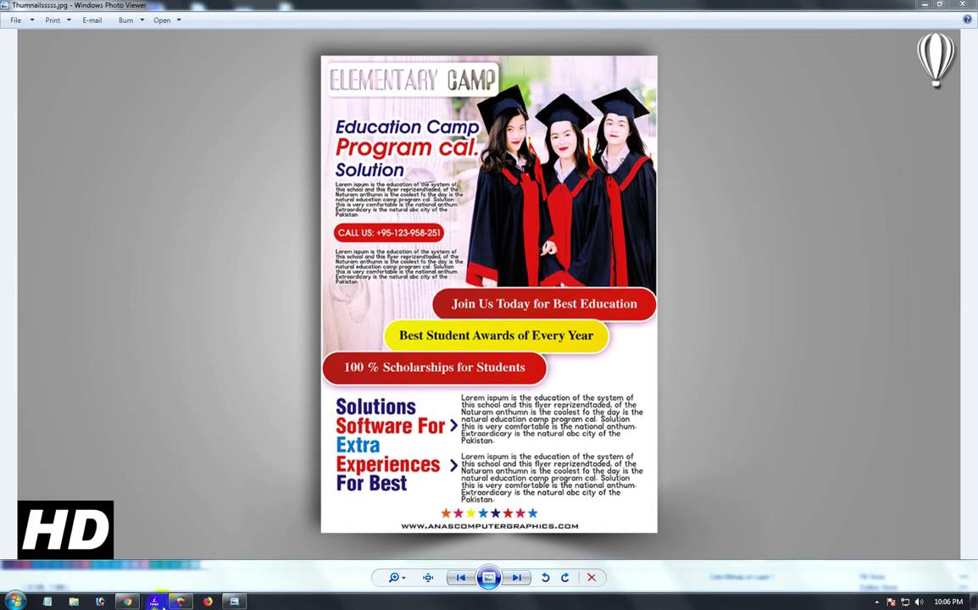
Switch from Photo Viewer to the YouTube tutorial channel's videos page in Chrome
click(128, 602)
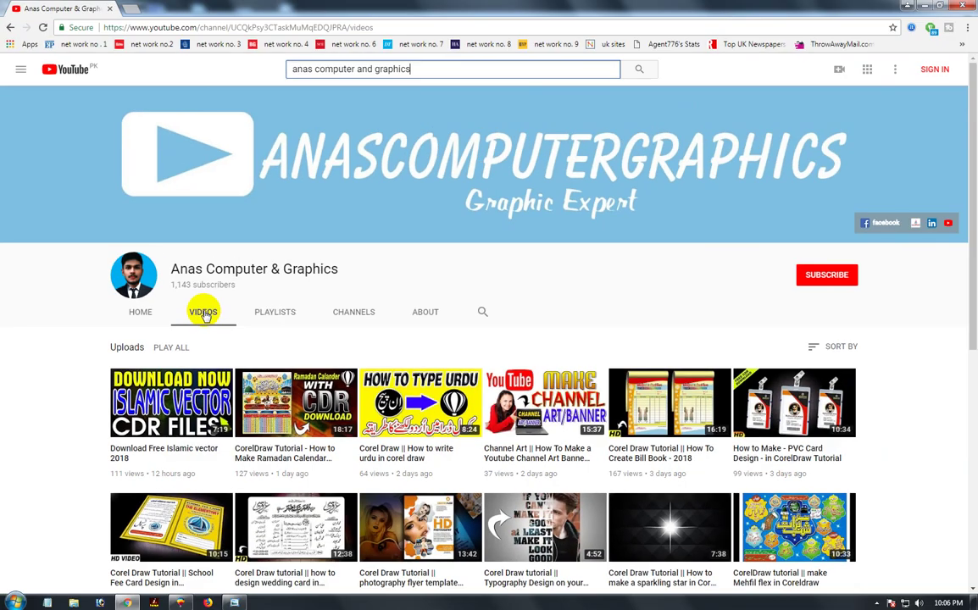
scroll(204, 316, down, 3)
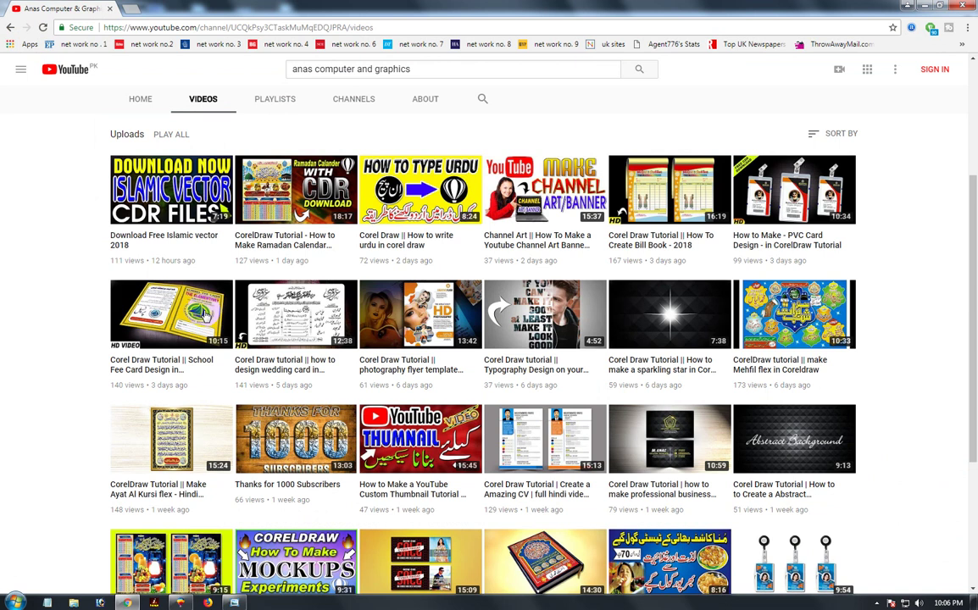
scroll(481, 385, down, 2)
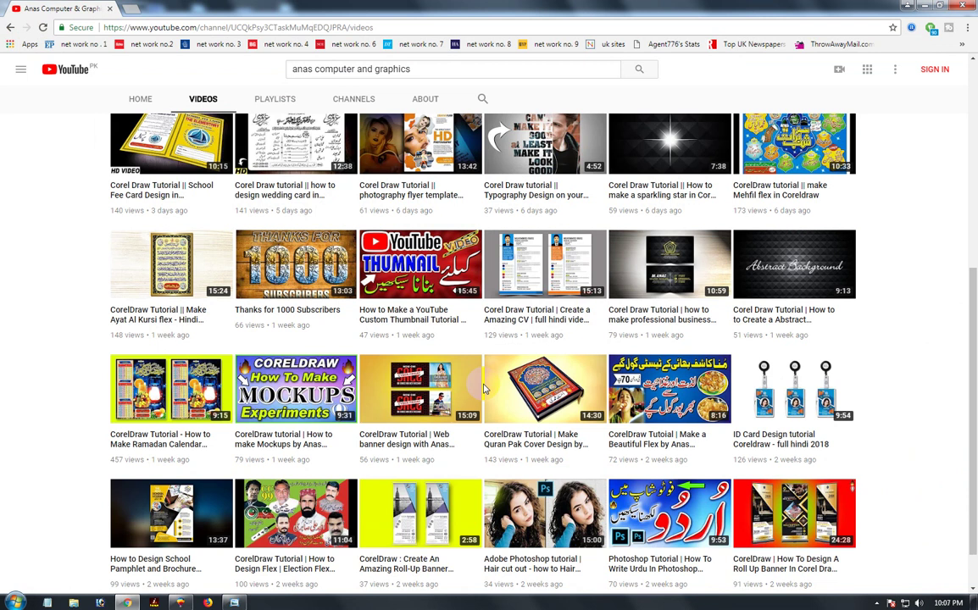
scroll(488, 381, up, 2)
scroll(489, 371, up, 2)
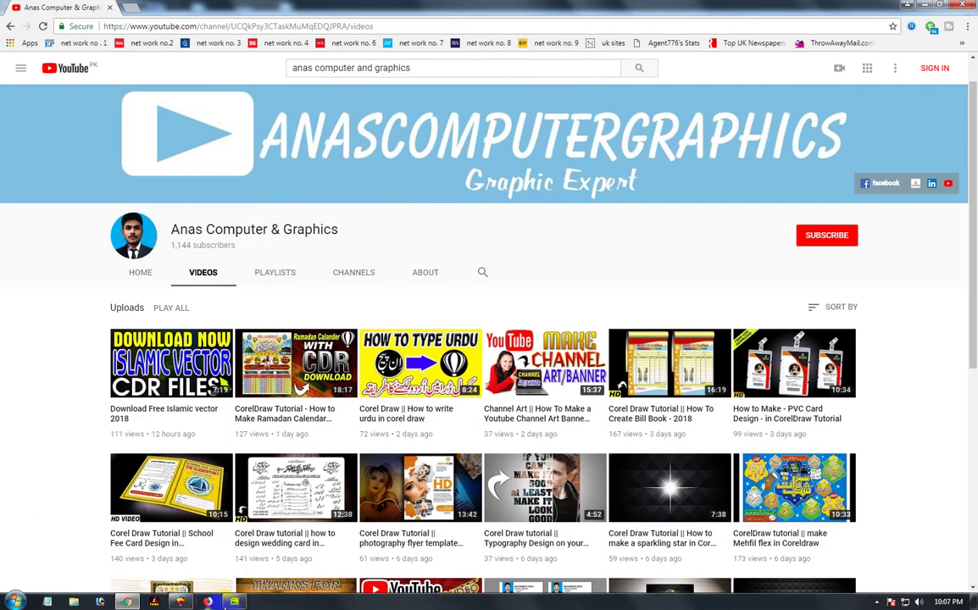
click(235, 602)
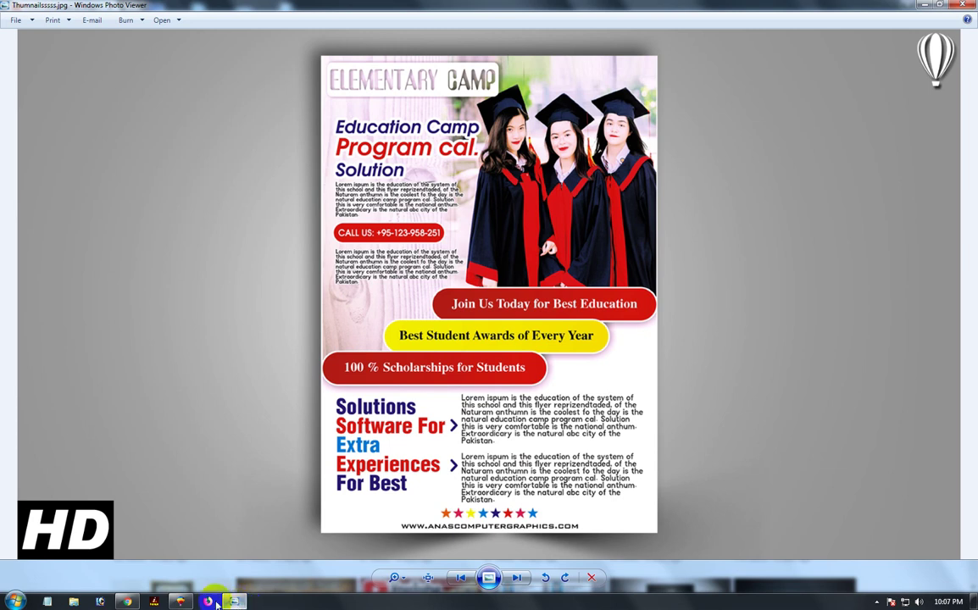
Bring School flyer.cdr in CorelDRAW 9 to the front
click(179, 602)
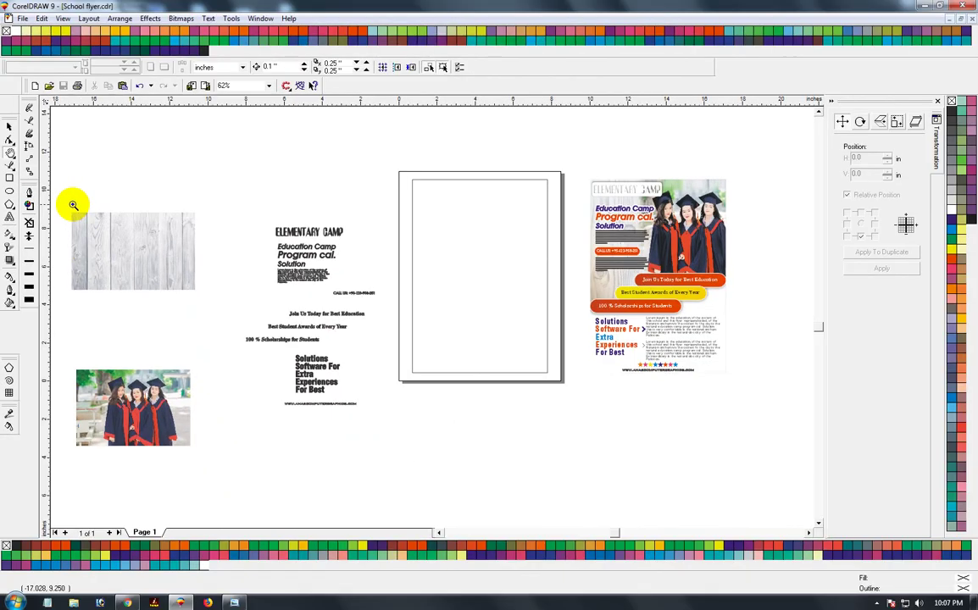
mouse_move(70, 204)
mouse_down()
mouse_move(207, 444)
mouse_move(203, 462)
mouse_up()
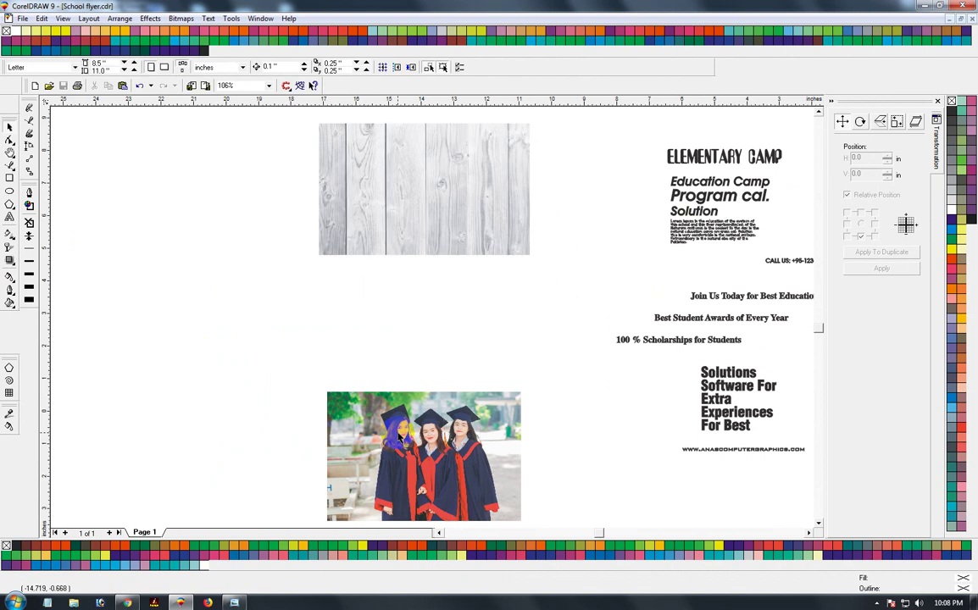
right_click(498, 246)
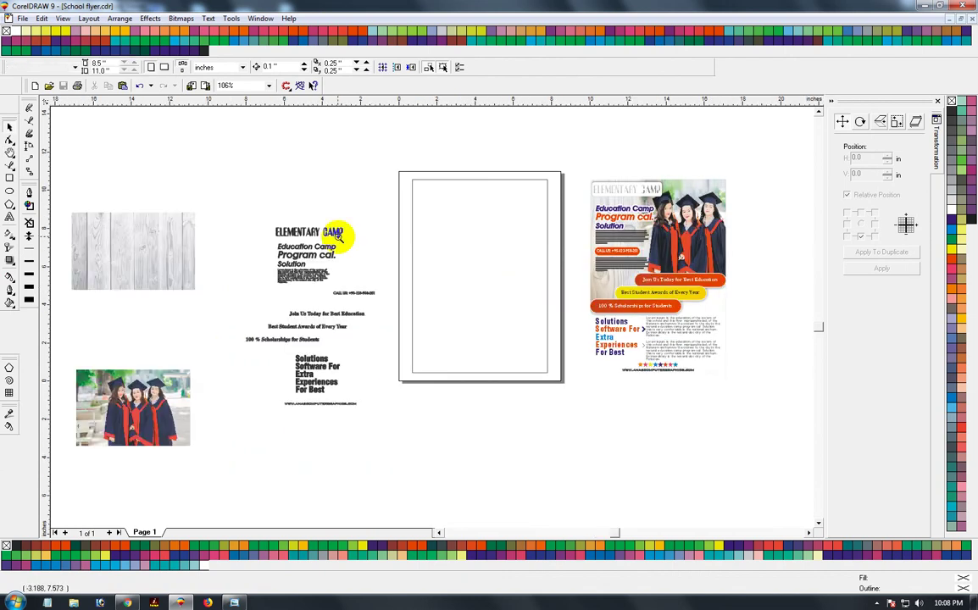
right_click(397, 440)
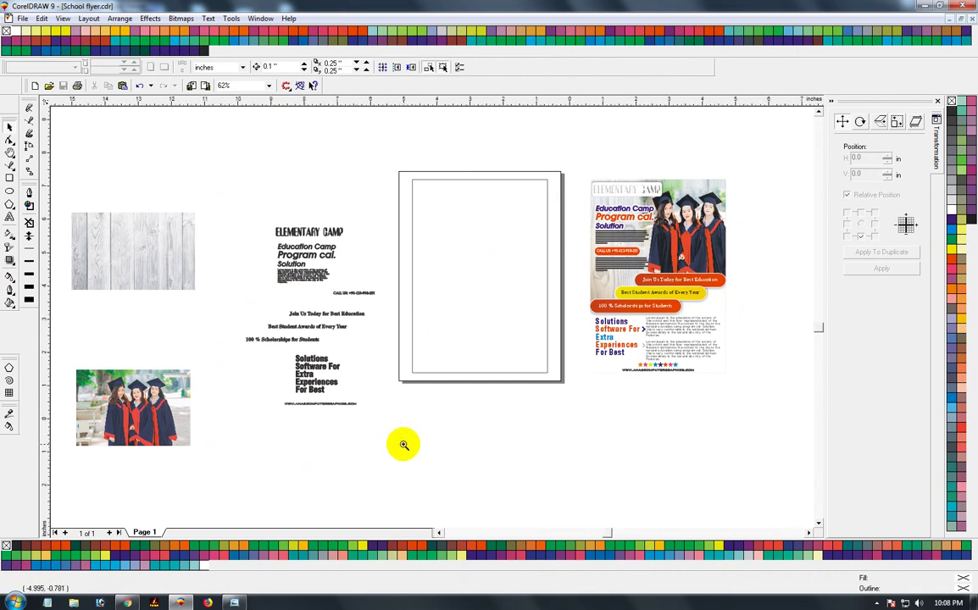
click(404, 444)
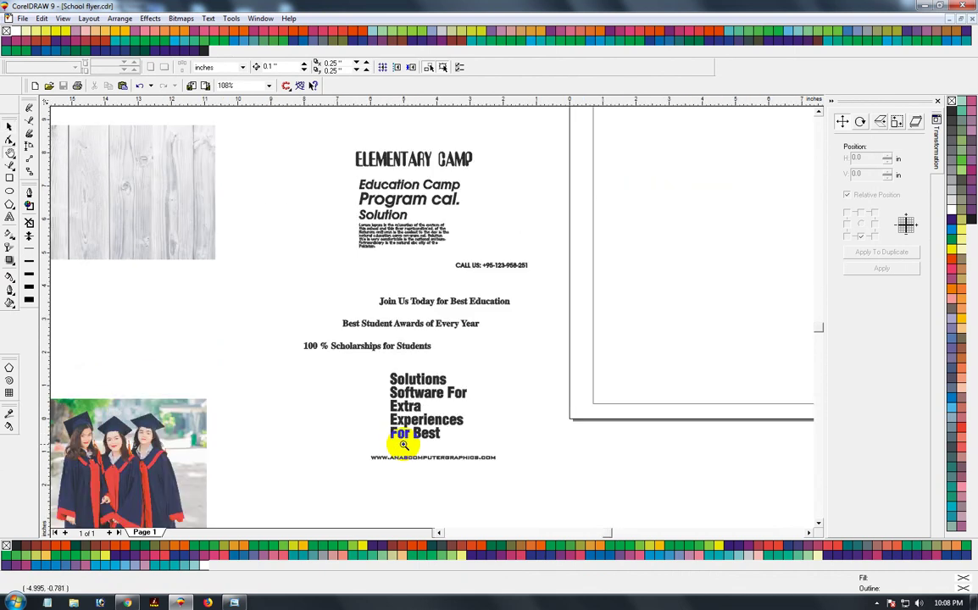
right_click(470, 324)
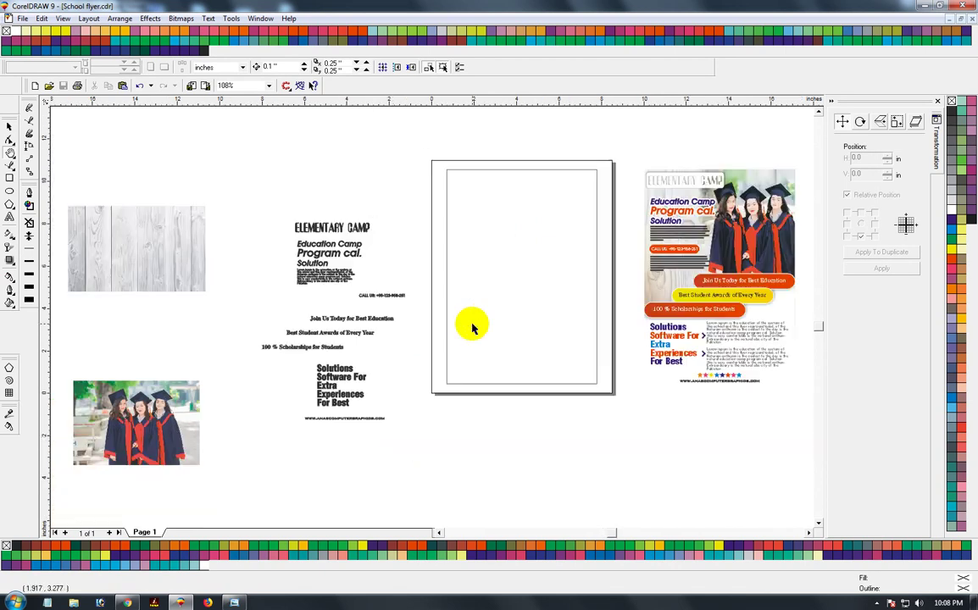
right_click(574, 414)
drag(535, 242, 626, 376)
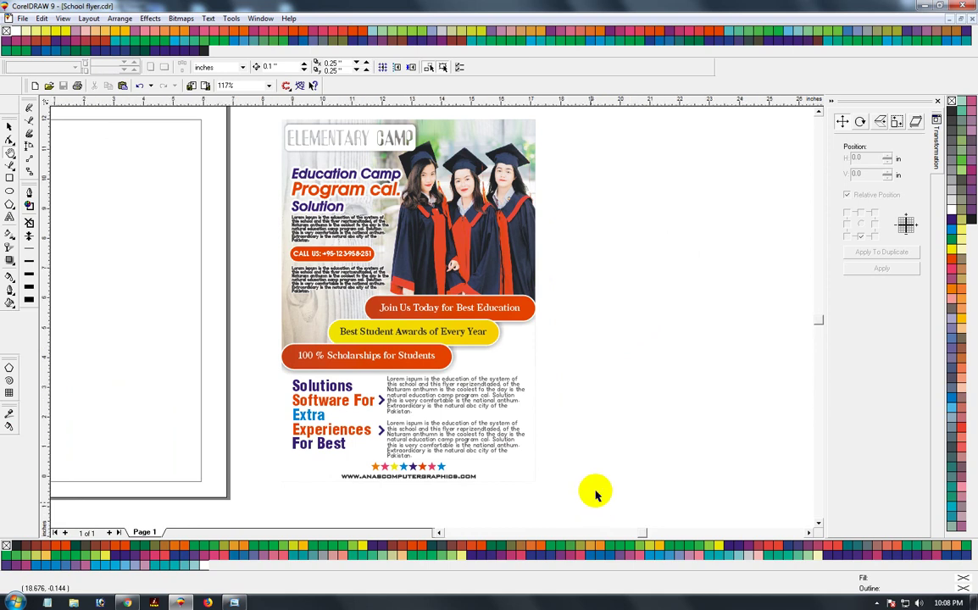
click(468, 231)
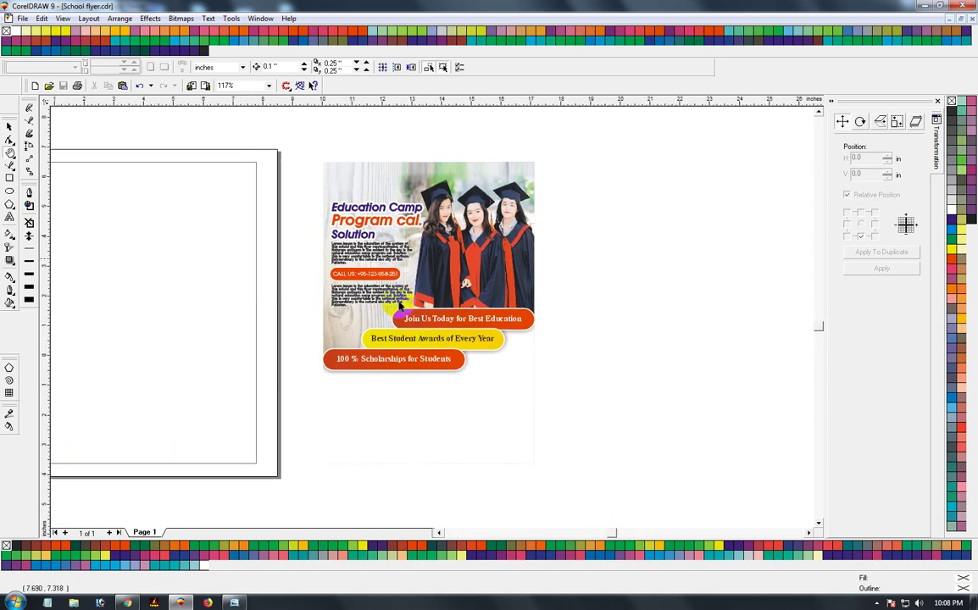
key(F4)
click(437, 316)
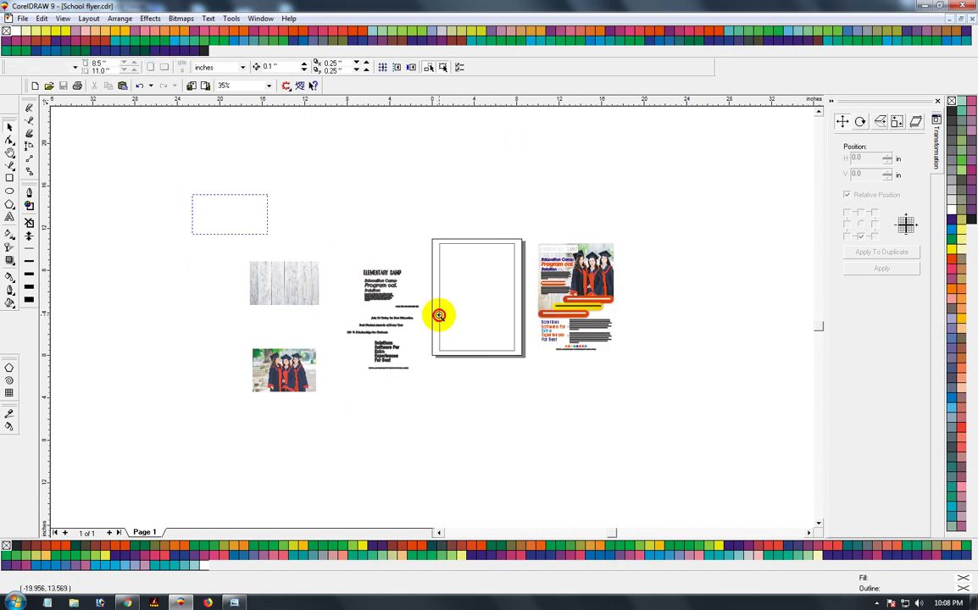
click(9, 127)
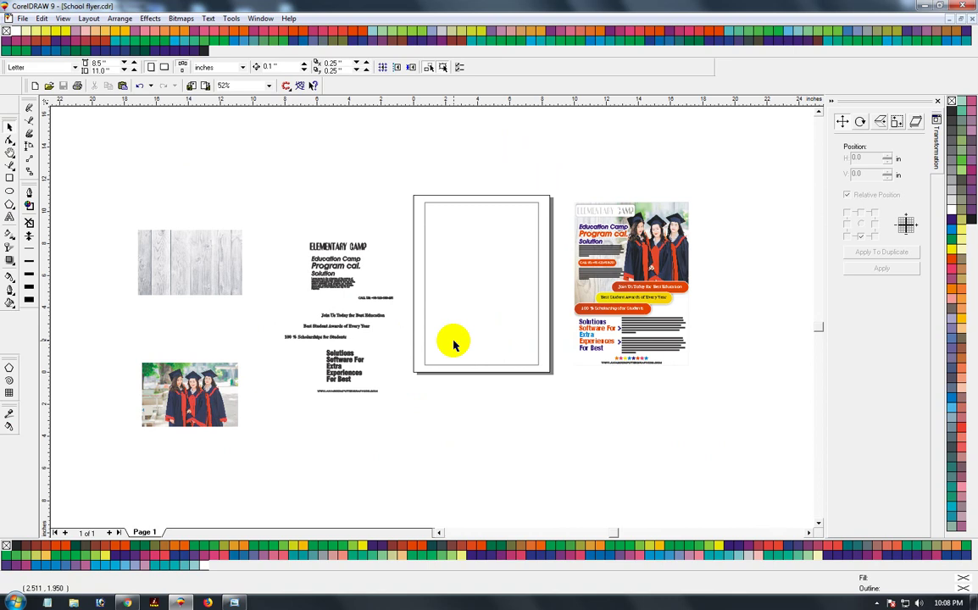
click(465, 311)
text(-10.111)
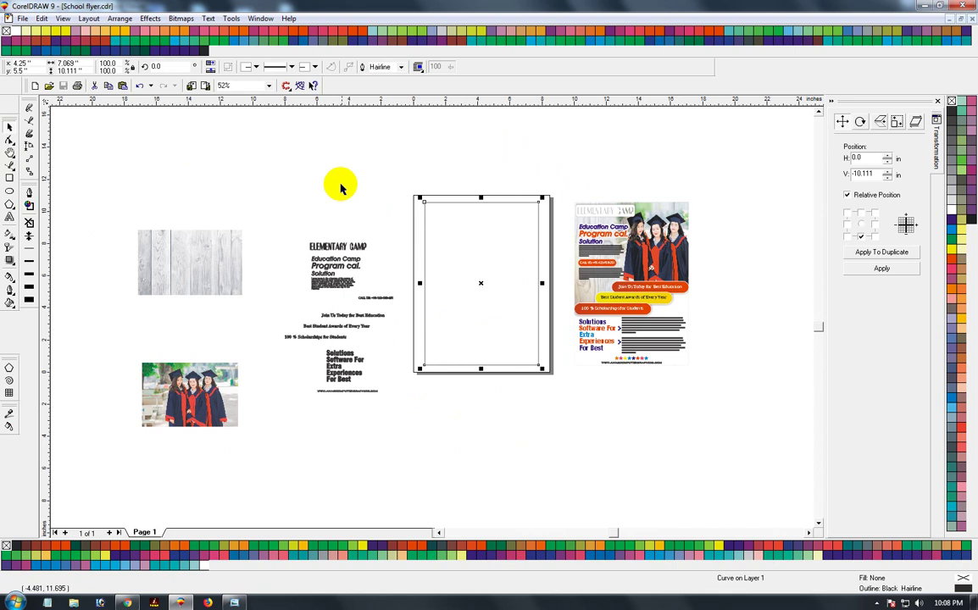
Frame the blank page and place a horizontal guideline across its middle at 5.48 inches
mouse_move(372, 183)
mouse_down()
mouse_move(578, 382)
mouse_move(594, 416)
mouse_up()
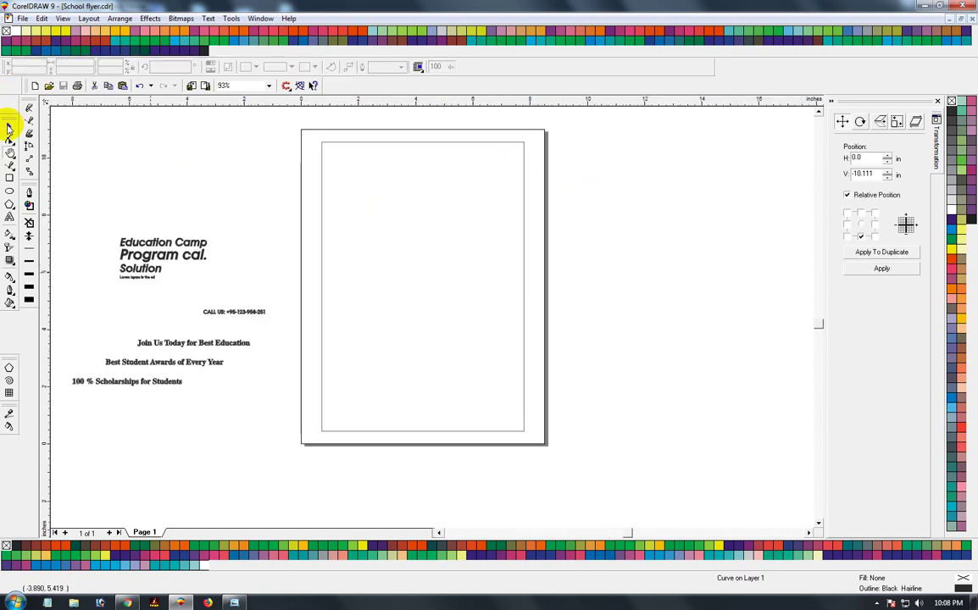
click(9, 127)
click(371, 186)
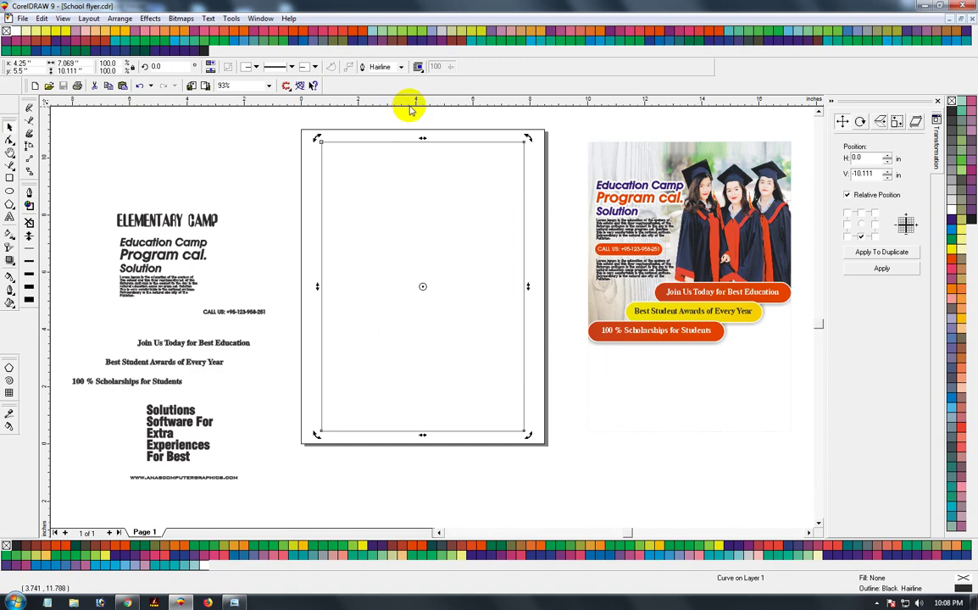
drag(416, 104, 415, 287)
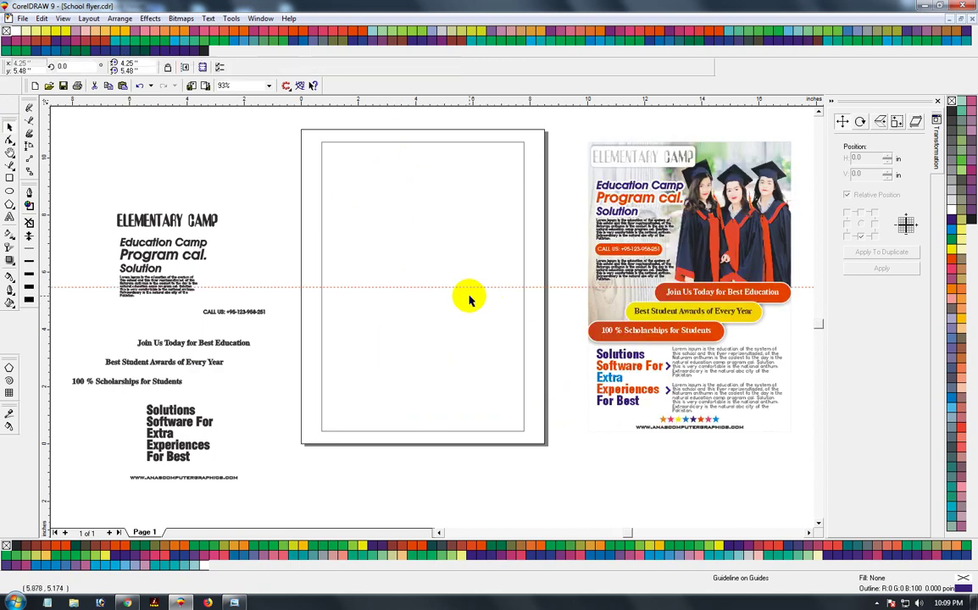
click(426, 181)
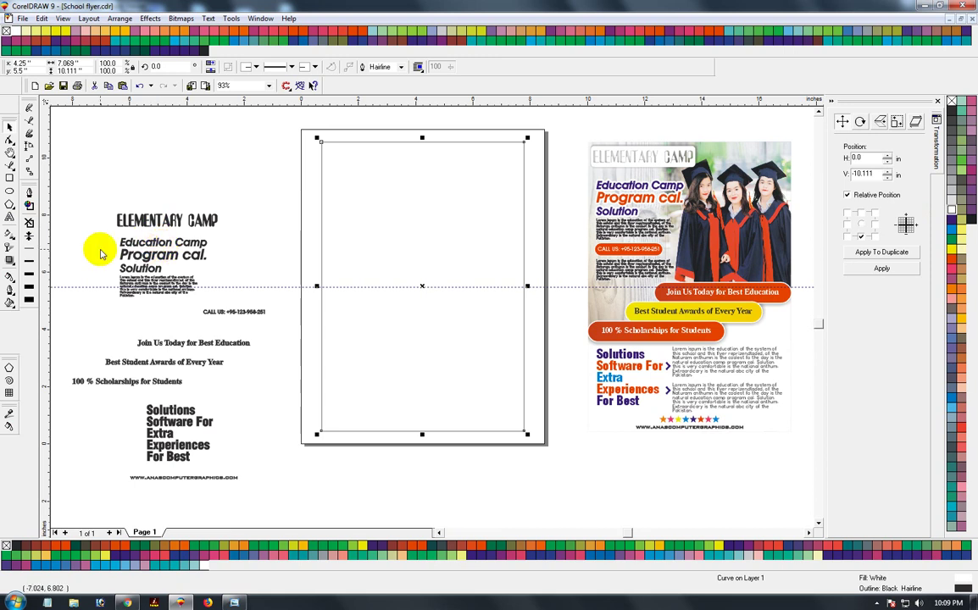
Draw a rectangle on the middle guideline, widen it to about 4 inches, and round it into a pill
click(11, 178)
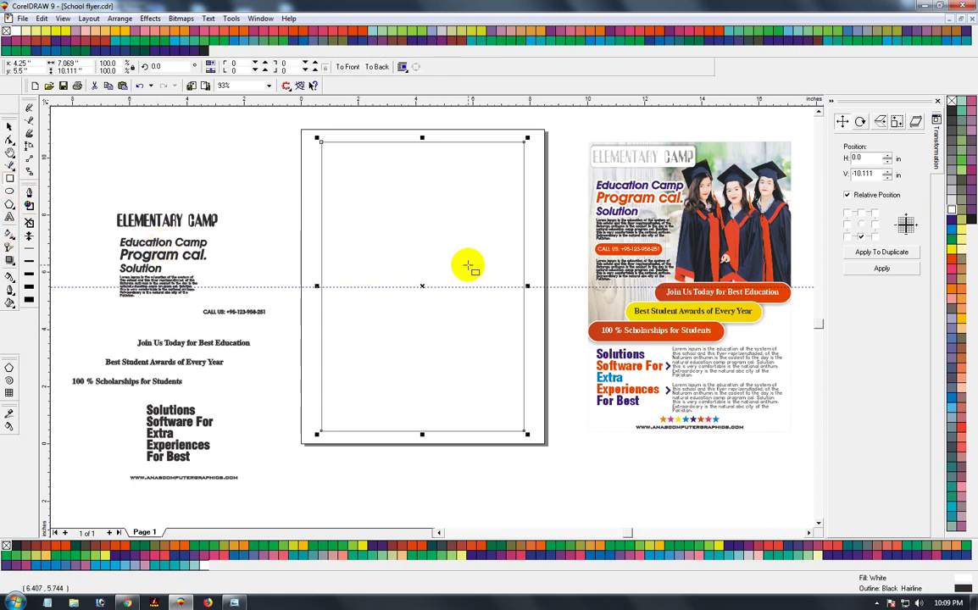
mouse_move(435, 269)
mouse_down()
mouse_move(466, 291)
mouse_move(517, 290)
mouse_up()
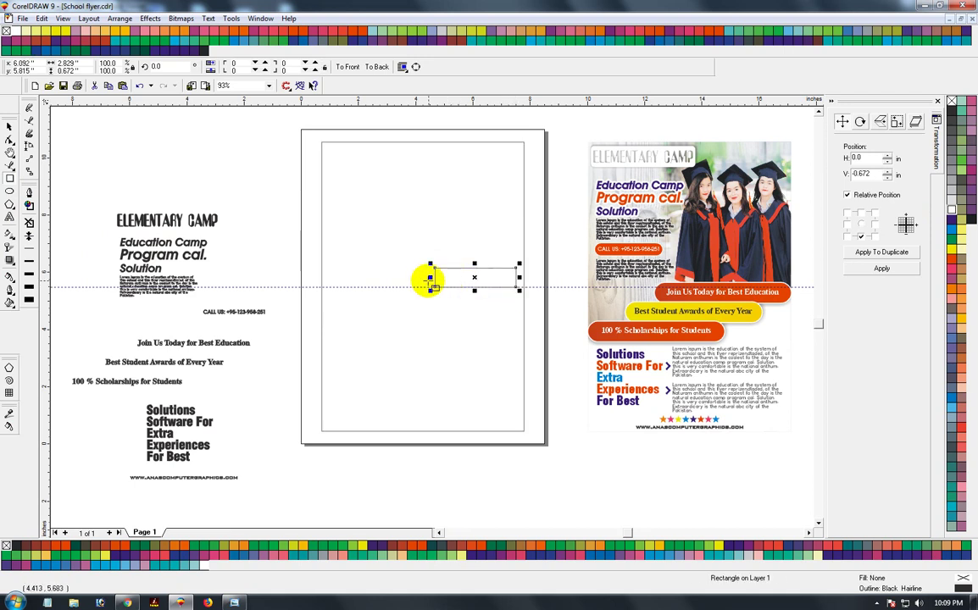
drag(430, 279, 417, 280)
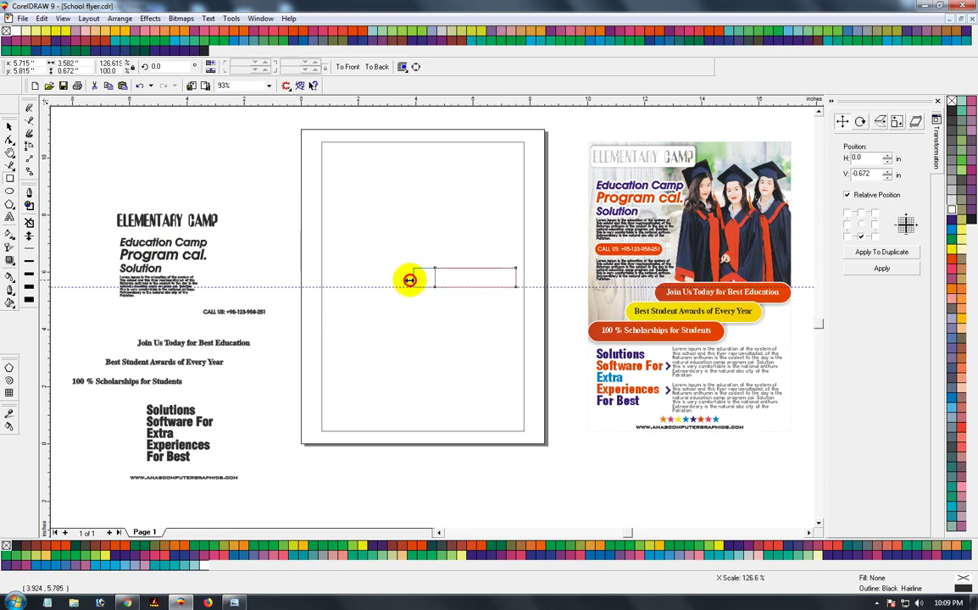
drag(412, 279, 411, 277)
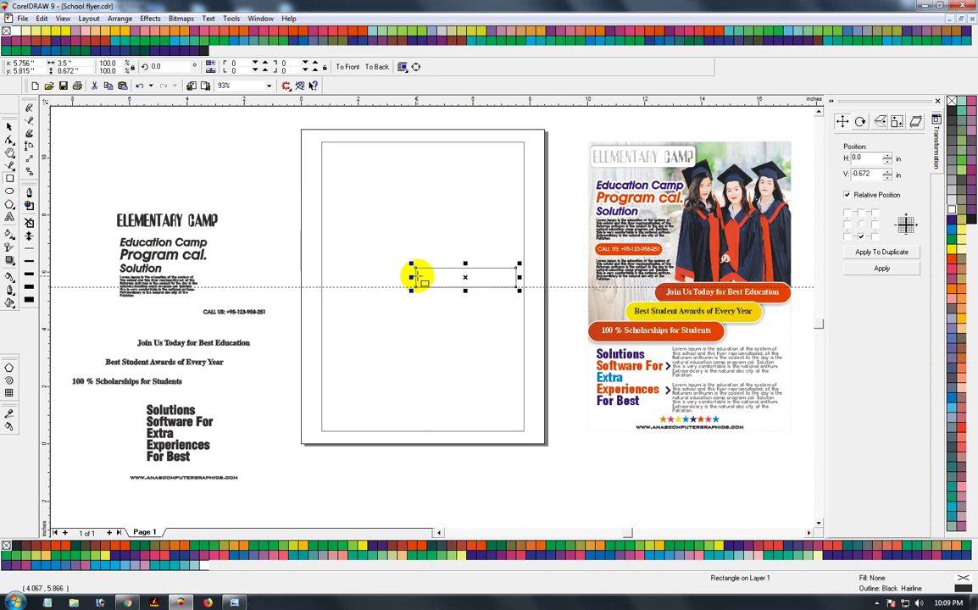
mouse_move(278, 226)
mouse_down()
mouse_move(516, 295)
mouse_move(591, 330)
mouse_up()
click(10, 127)
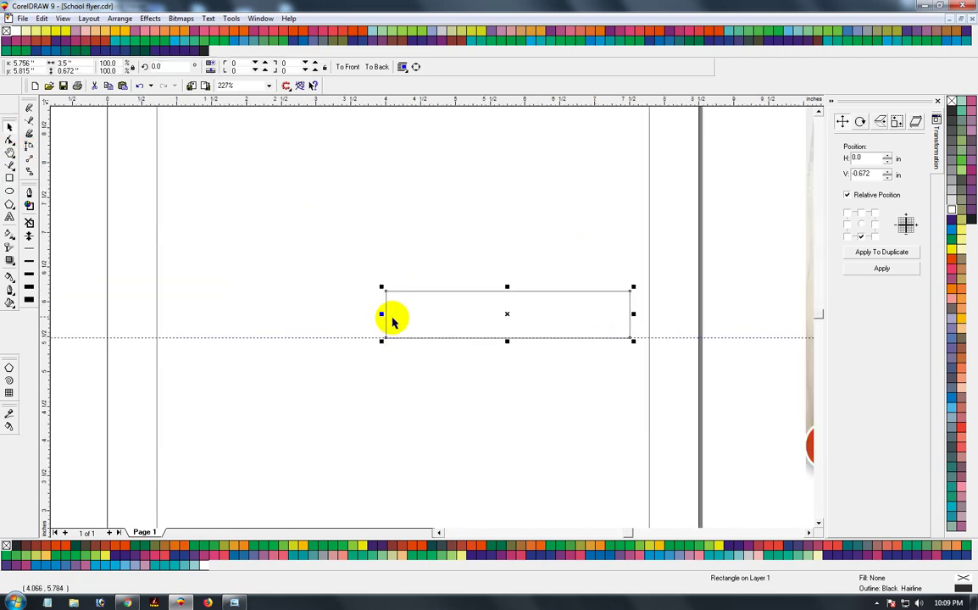
mouse_move(383, 314)
mouse_down()
mouse_move(345, 315)
mouse_move(491, 312)
mouse_up()
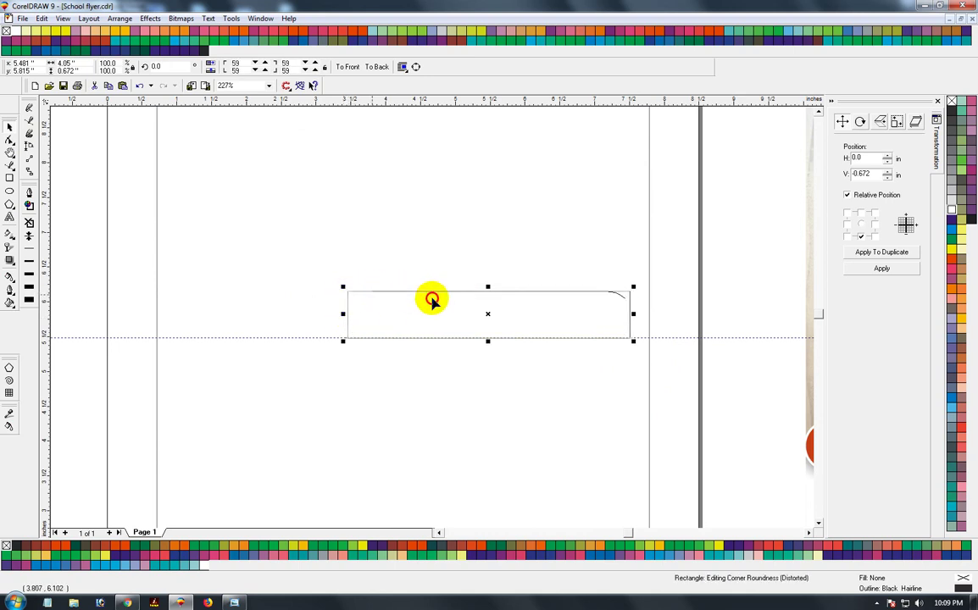
drag(343, 314, 351, 316)
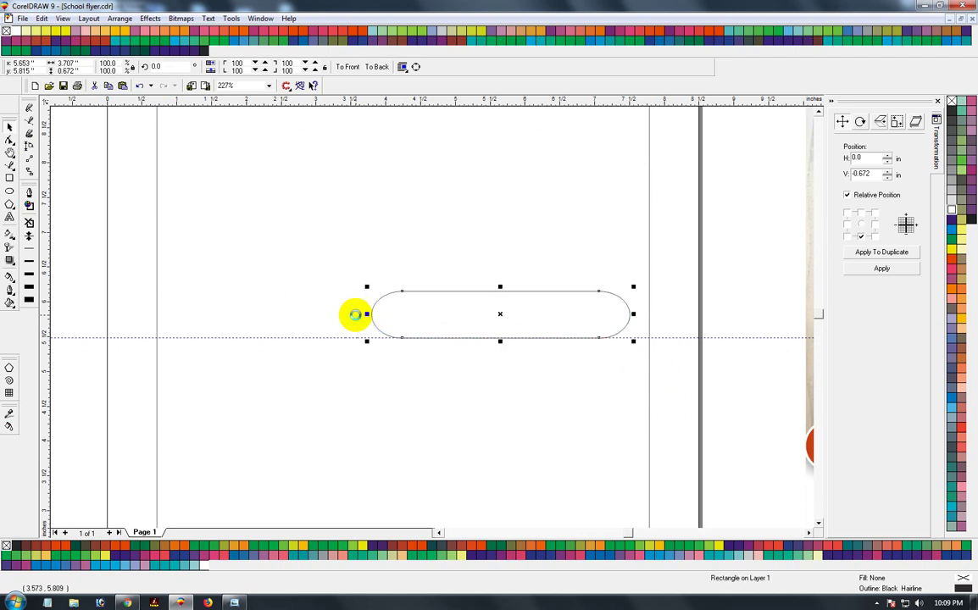
mouse_move(355, 315)
mouse_down()
mouse_move(386, 316)
mouse_move(377, 316)
mouse_up()
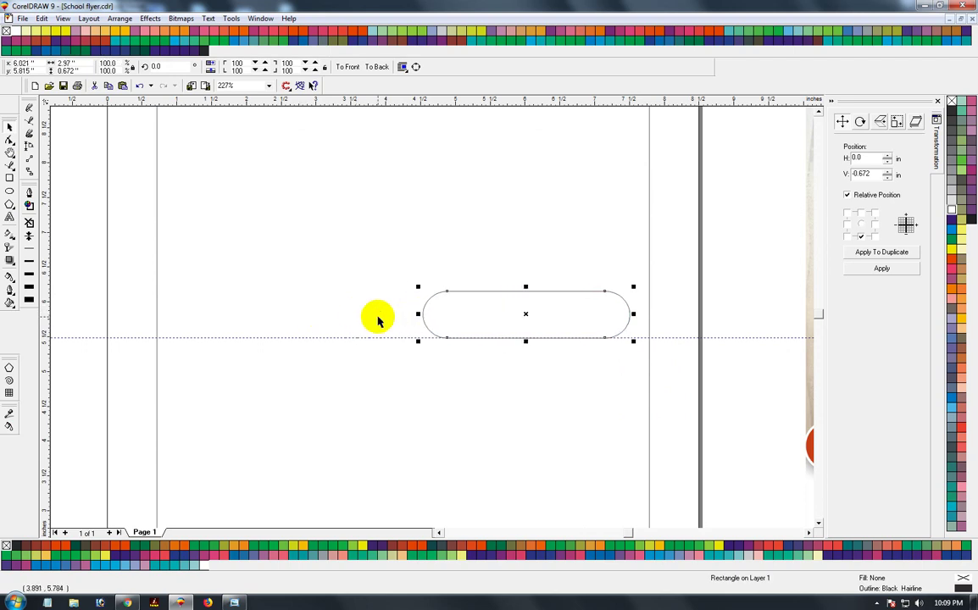
Convert the pill to curves and drag its left-end nodes further left
key(ctrl+q)
key(F10)
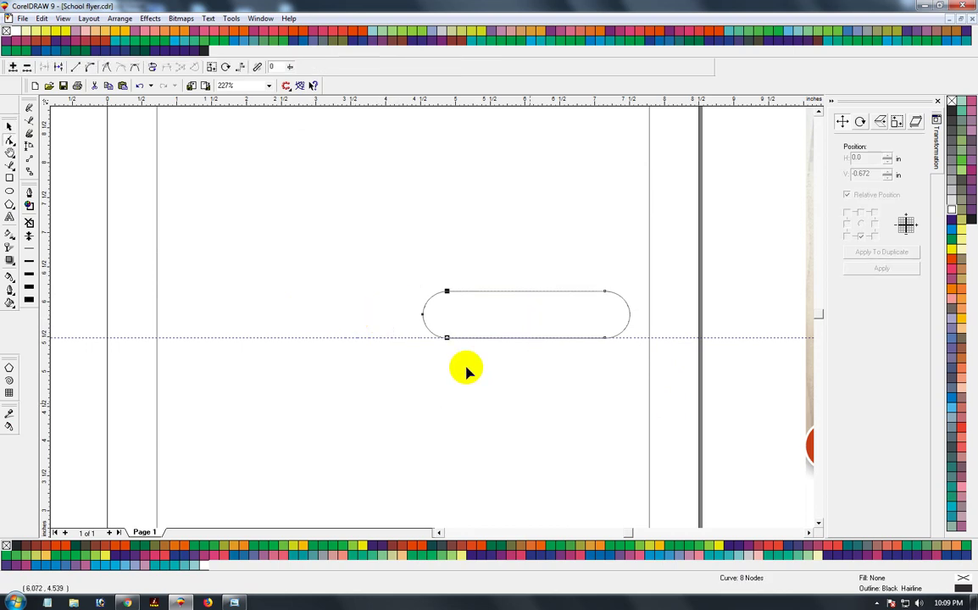
click(447, 292)
drag(447, 340, 404, 338)
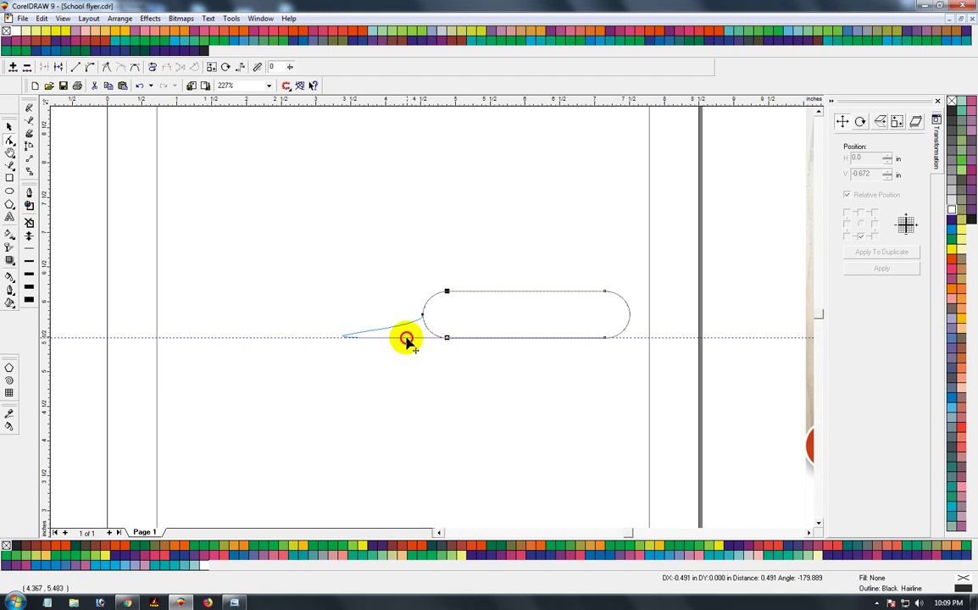
key(Escape)
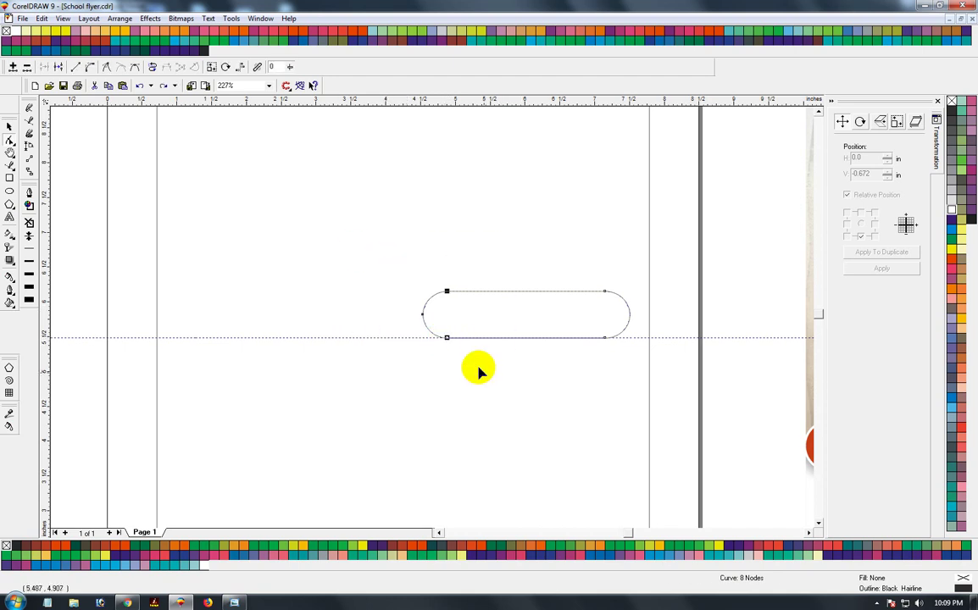
click(446, 292)
drag(447, 292, 385, 295)
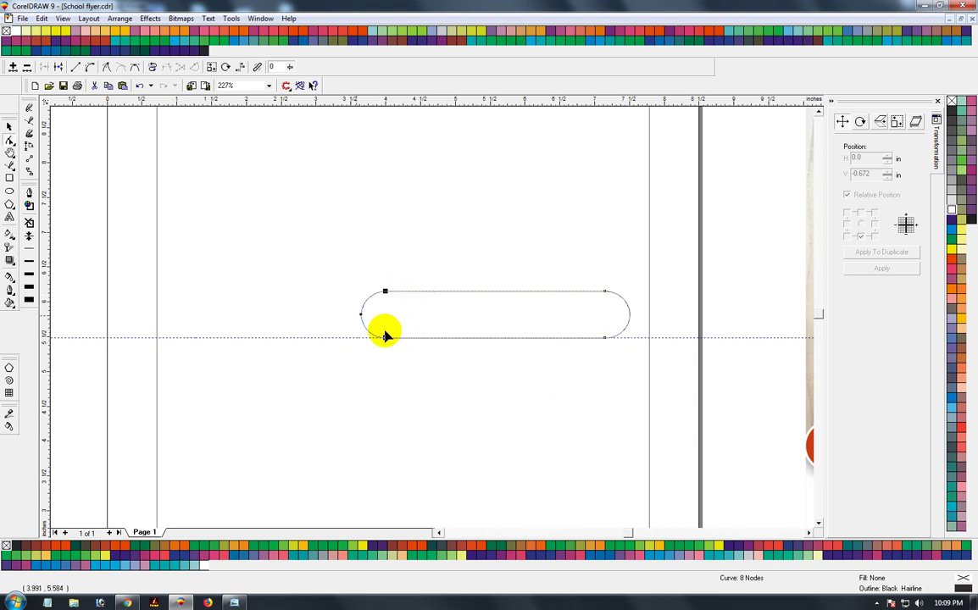
click(10, 126)
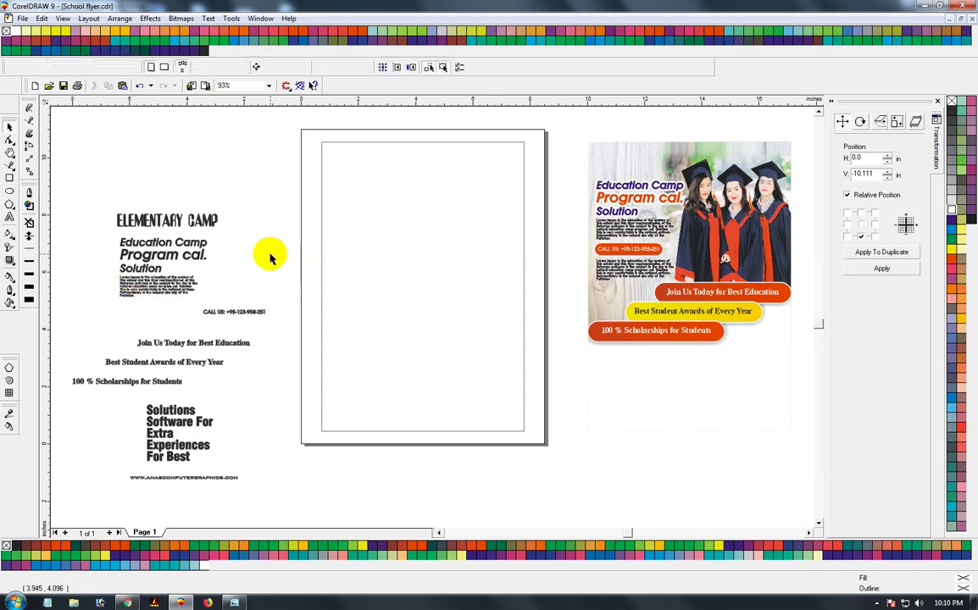
Fill the outlined pill with red-orange
click(611, 437)
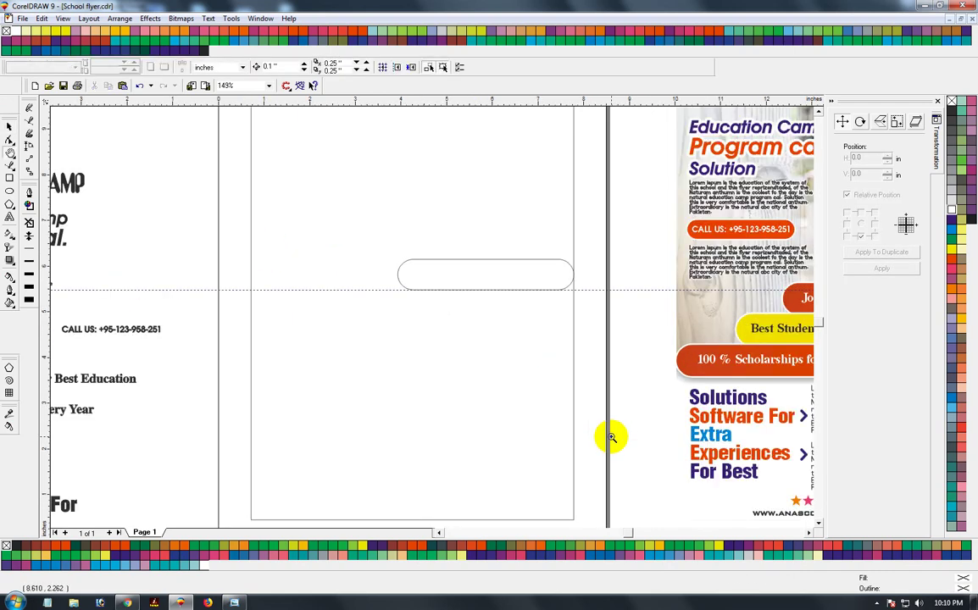
click(9, 127)
click(543, 288)
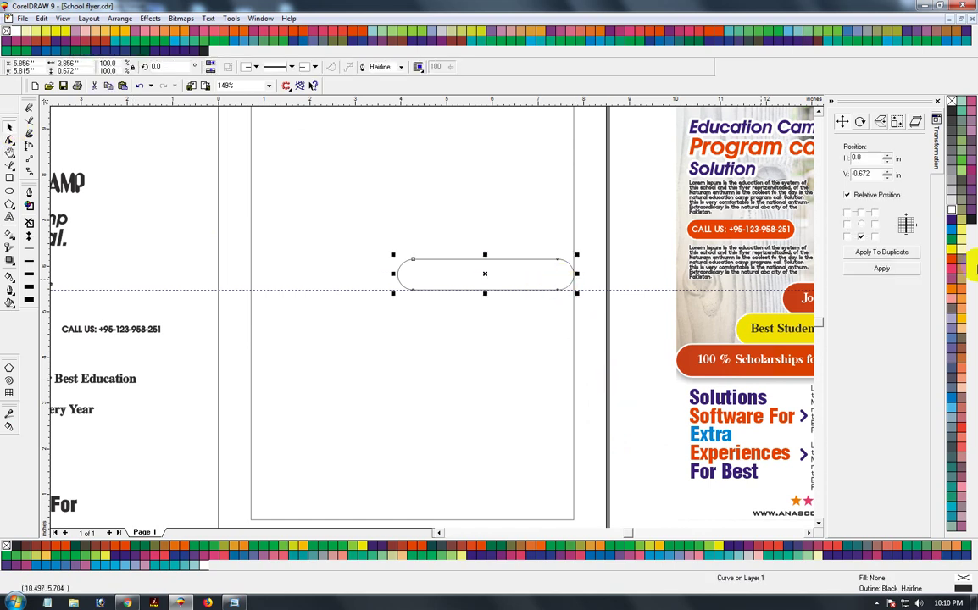
click(952, 264)
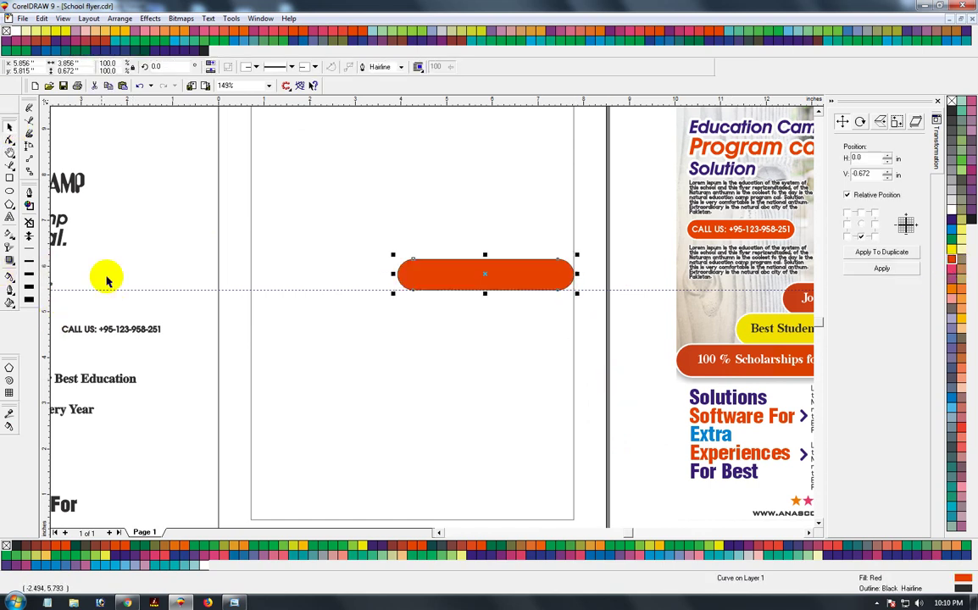
key(F10)
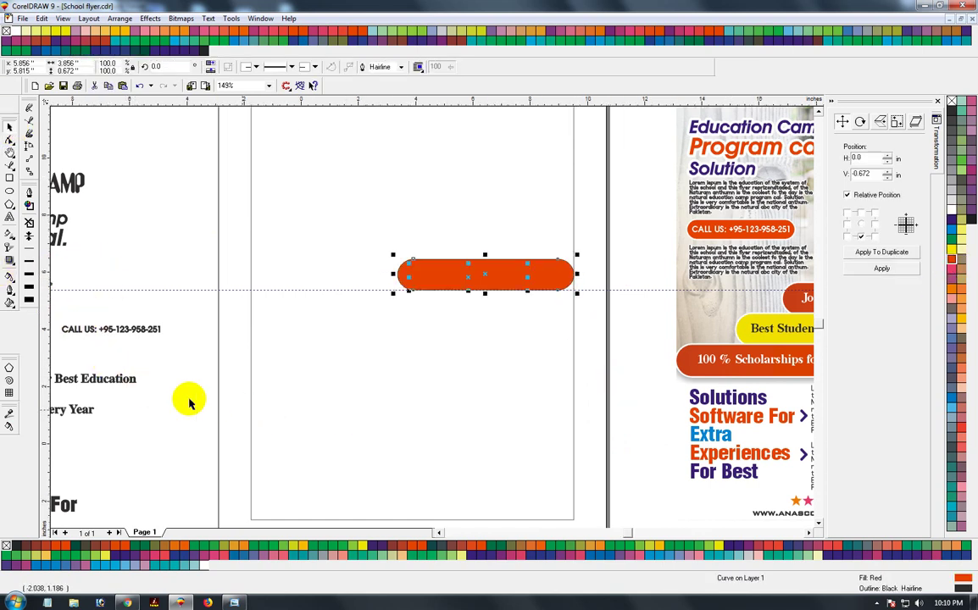
key(F4)
Place a copy of the 'Join Us Today for Best Education' text on the pill and make it white
click(225, 386)
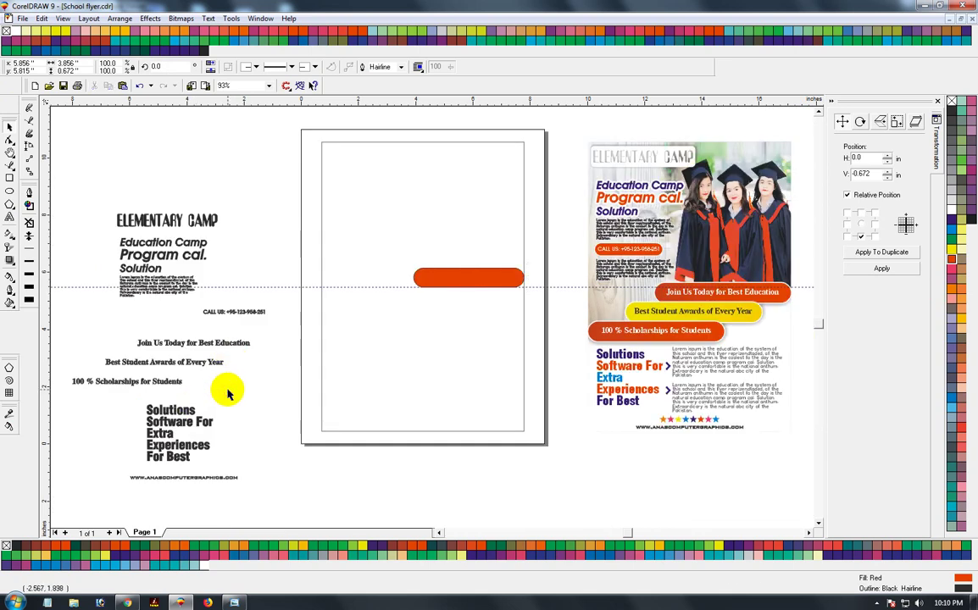
click(225, 346)
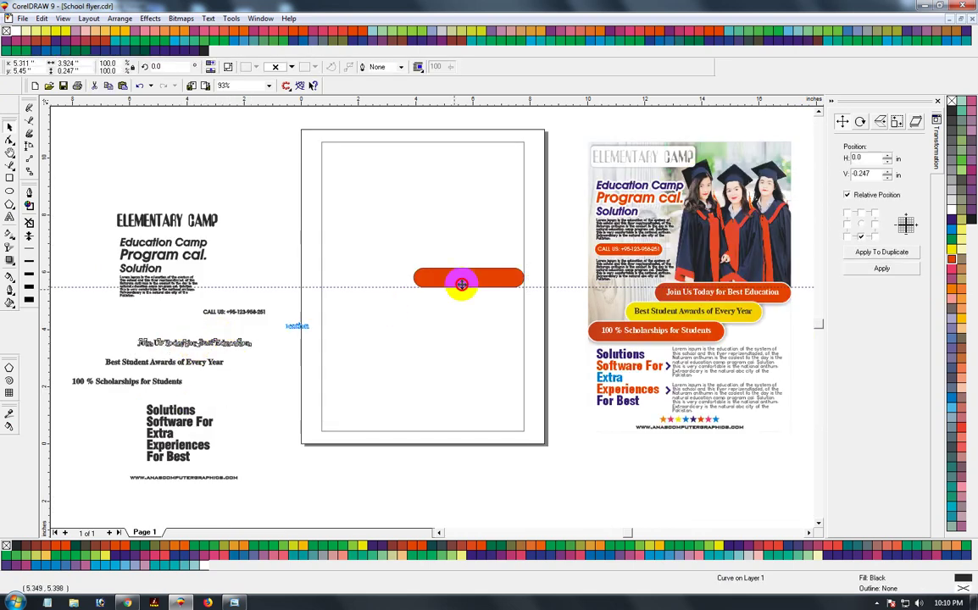
drag(194, 342, 430, 288)
drag(372, 242, 527, 324)
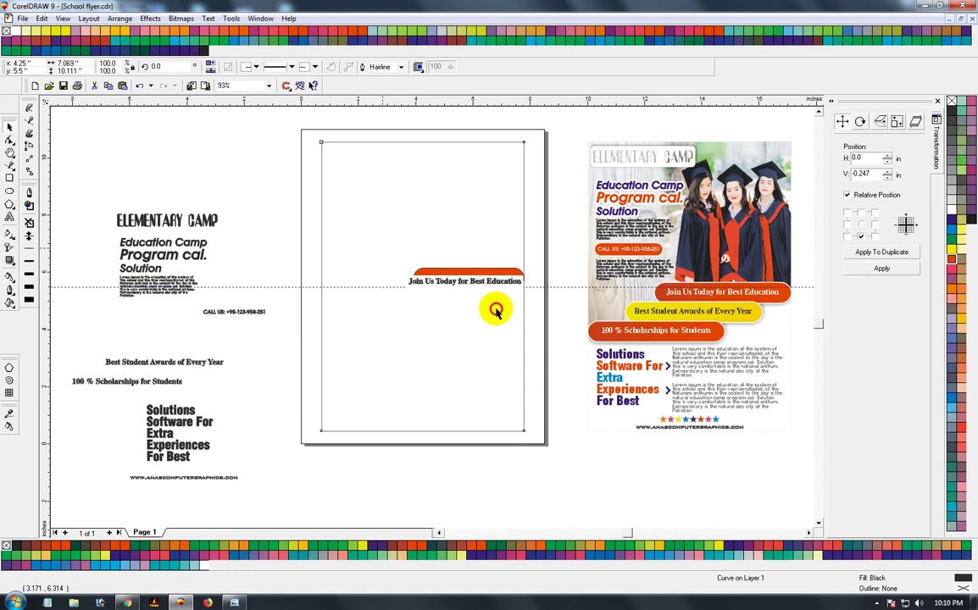
key(ctrl+z)
click(561, 353)
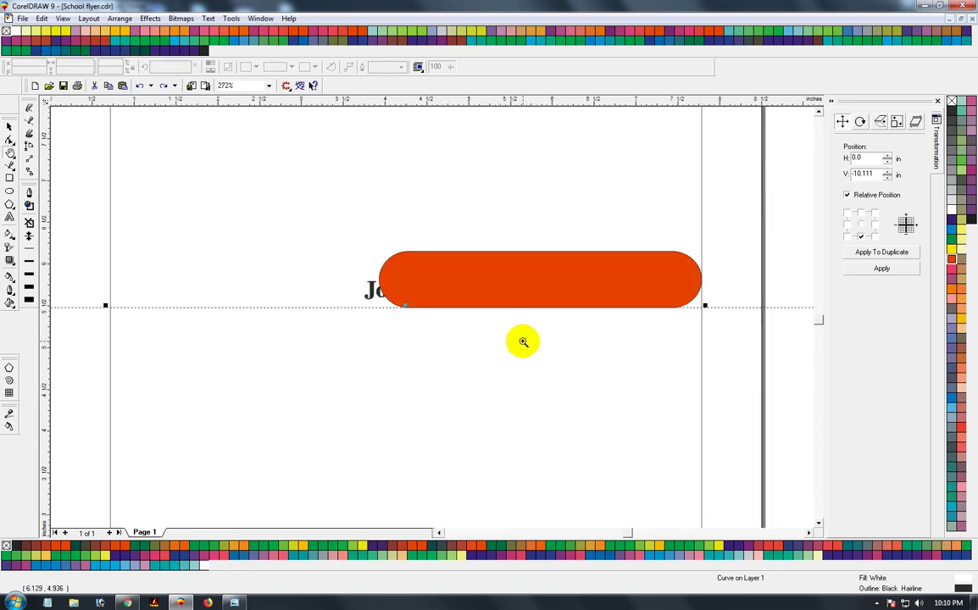
click(9, 125)
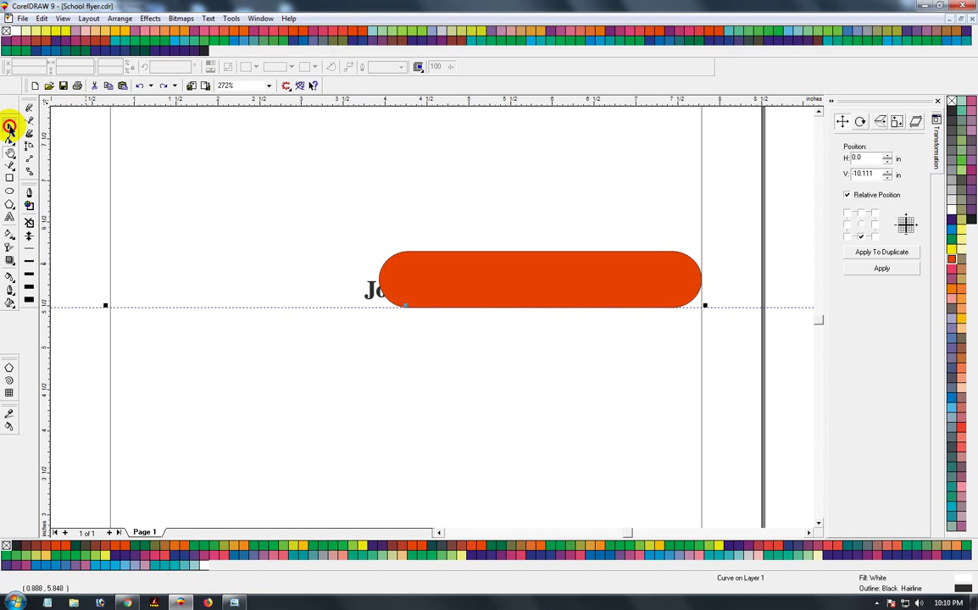
click(371, 294)
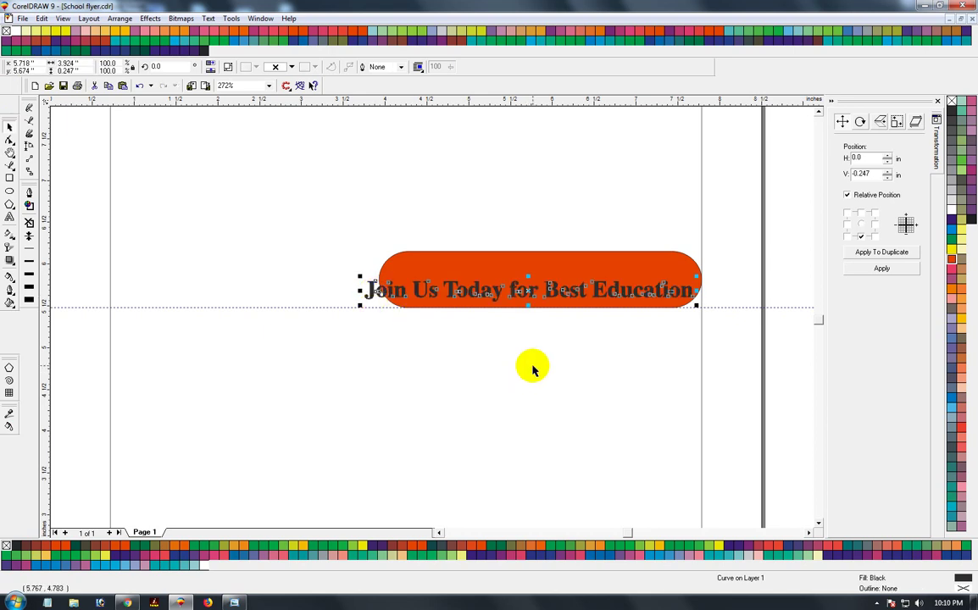
click(951, 217)
Centre the text on the pill, combine them, and extend the banner's left end
shift+click(641, 266)
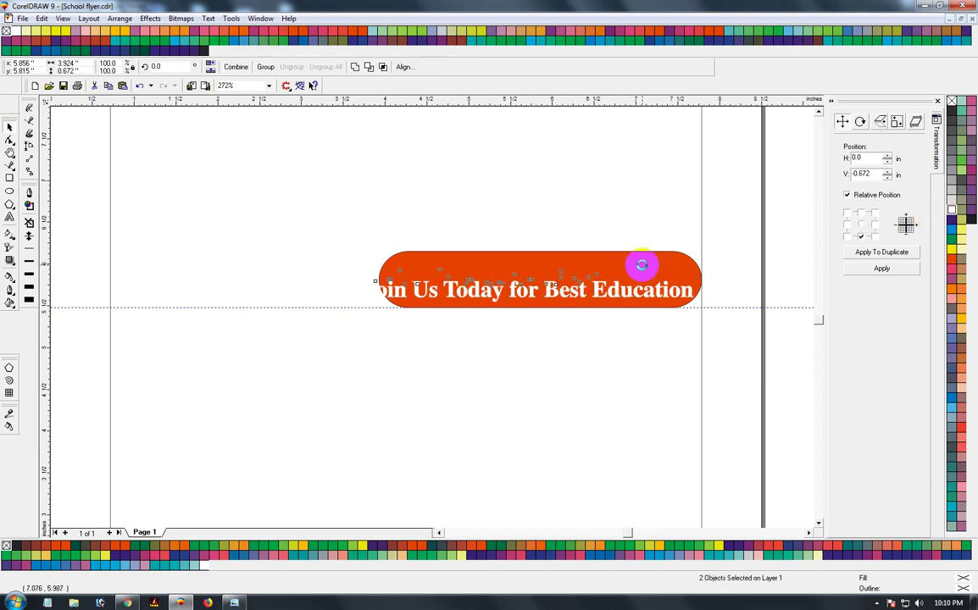
key(e)
key(c)
key(shift+F9)
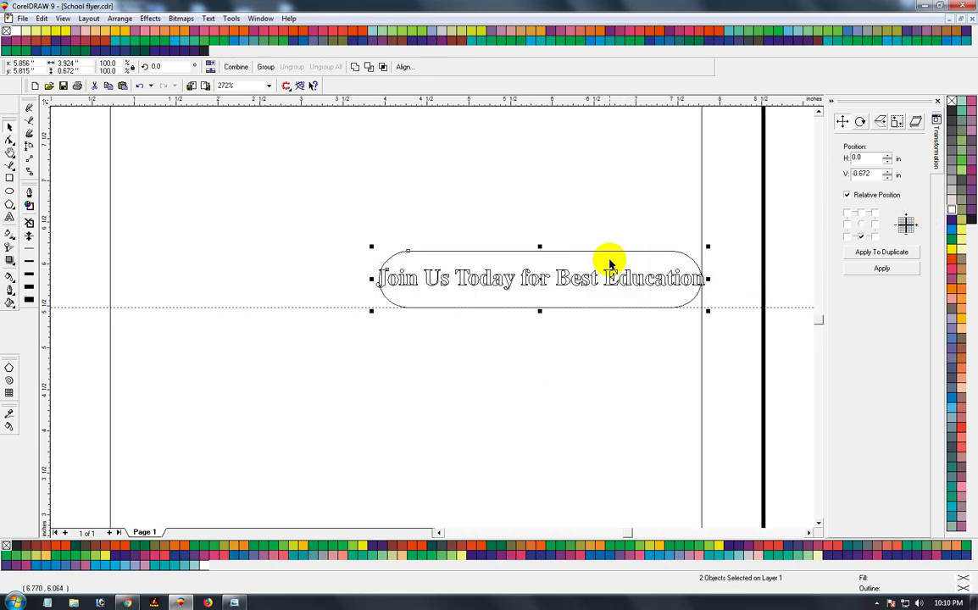
key(ctrl+l)
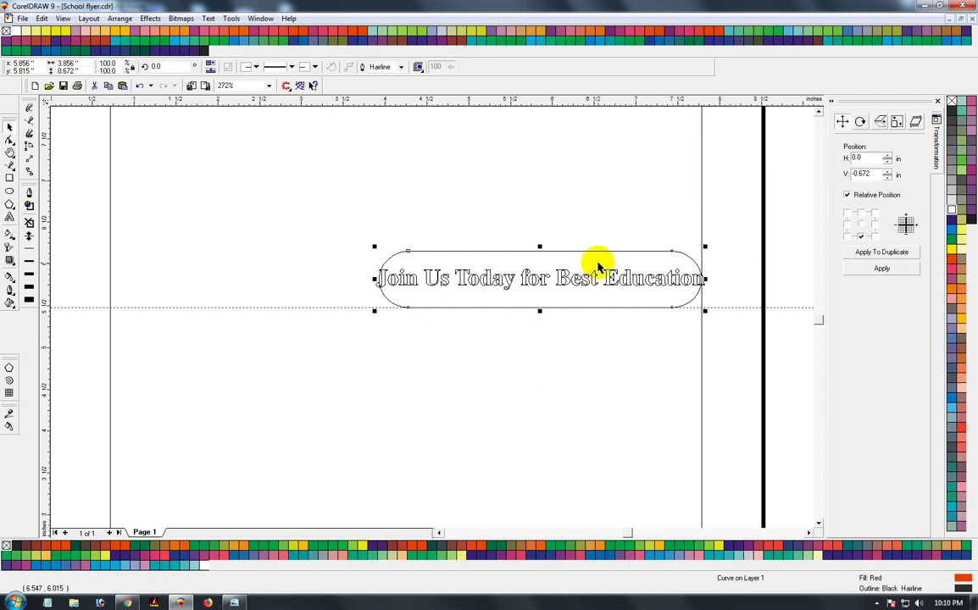
key(F10)
drag(408, 308, 354, 307)
Recentre the text horizontally in the banner and return to the full-colour view
click(10, 127)
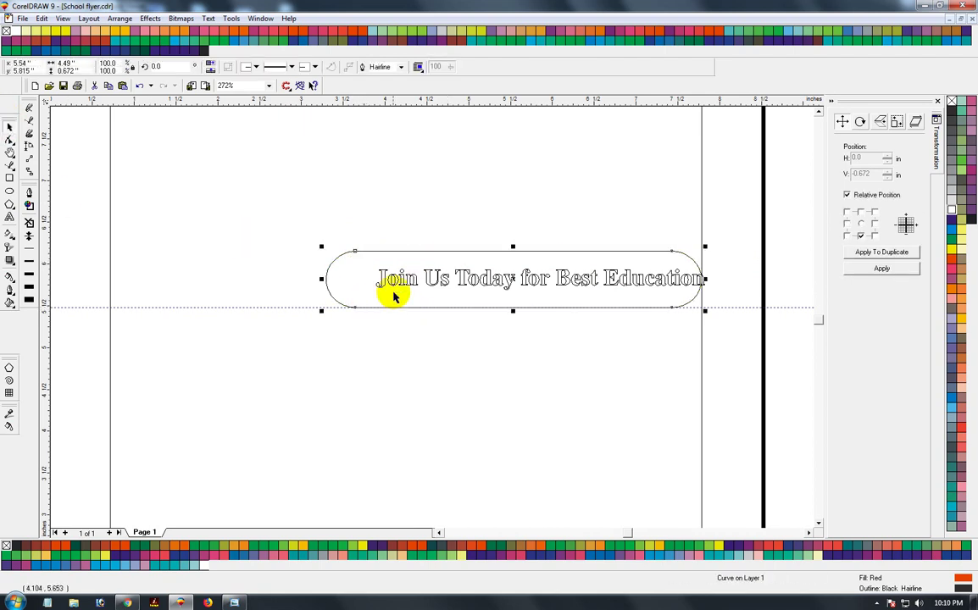
click(389, 290)
shift+click(335, 284)
key(c)
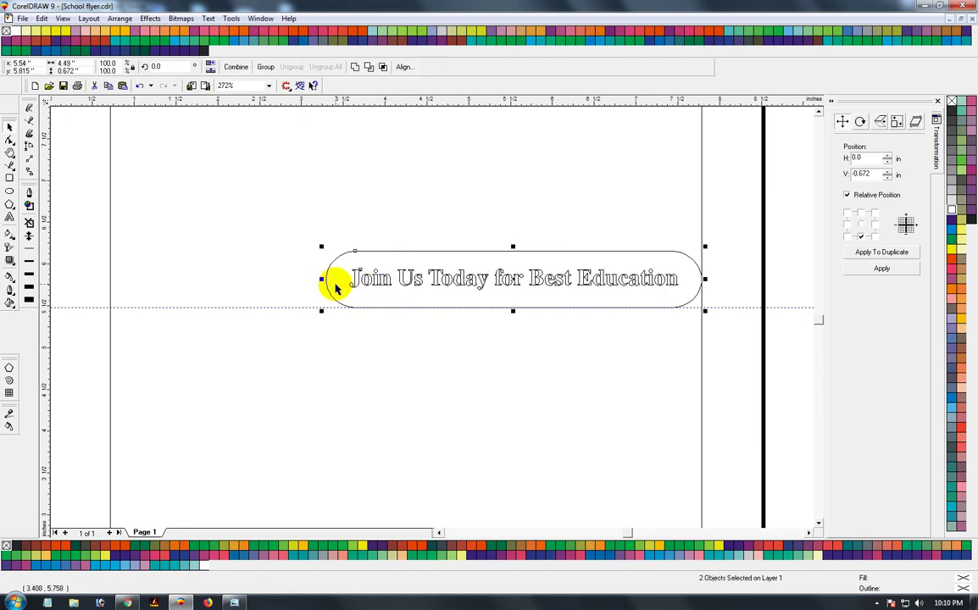
key(shift+F9)
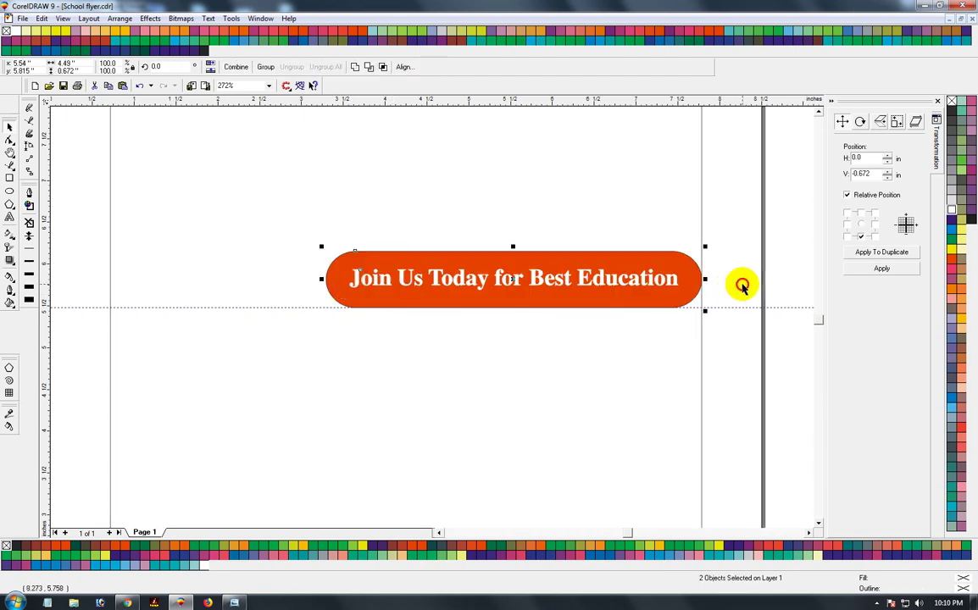
key(Escape)
click(596, 297)
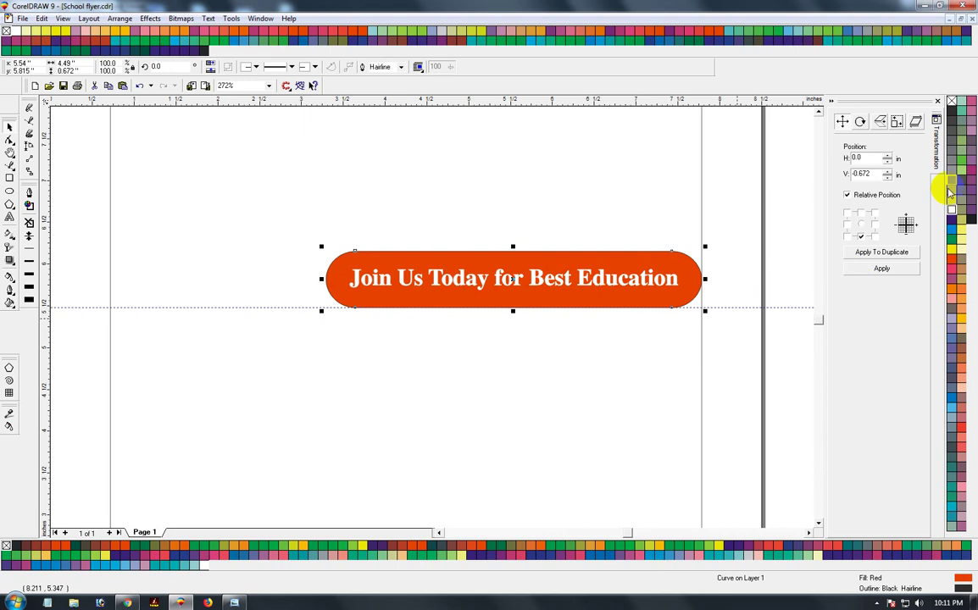
click(559, 311)
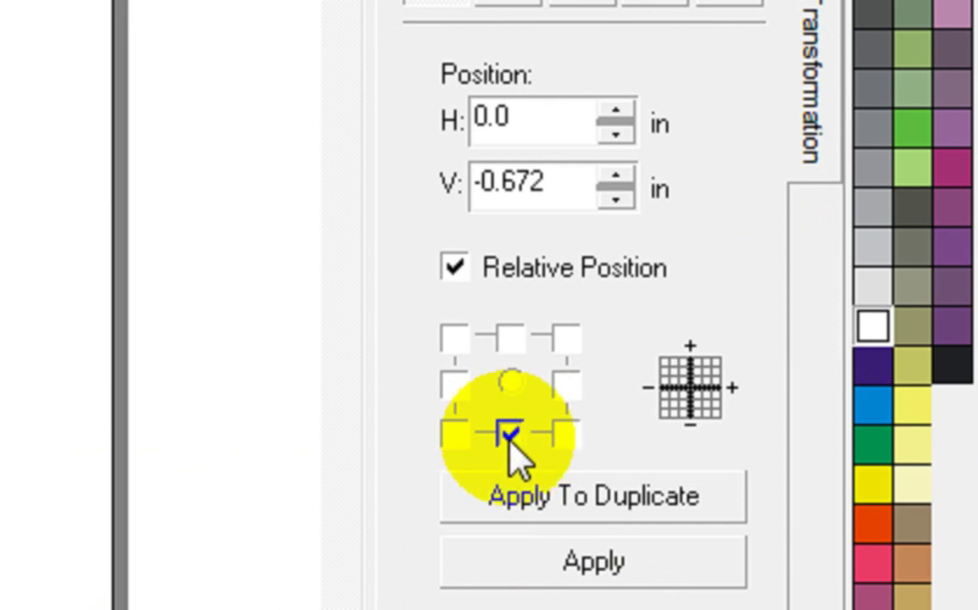
Duplicate the banner twice below, stepping each copy further left in a staircase
click(516, 482)
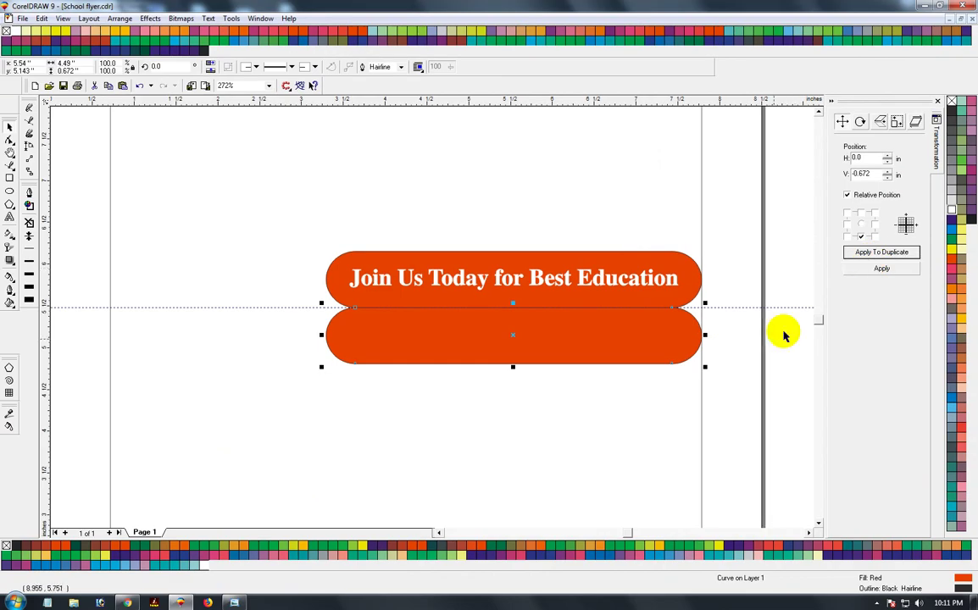
drag(656, 339, 647, 342)
key(Left)
key(Left)
key(Left)
key(Left)
key(Left)
key(Left)
key(Left)
key(Left)
key(Left)
key(Left)
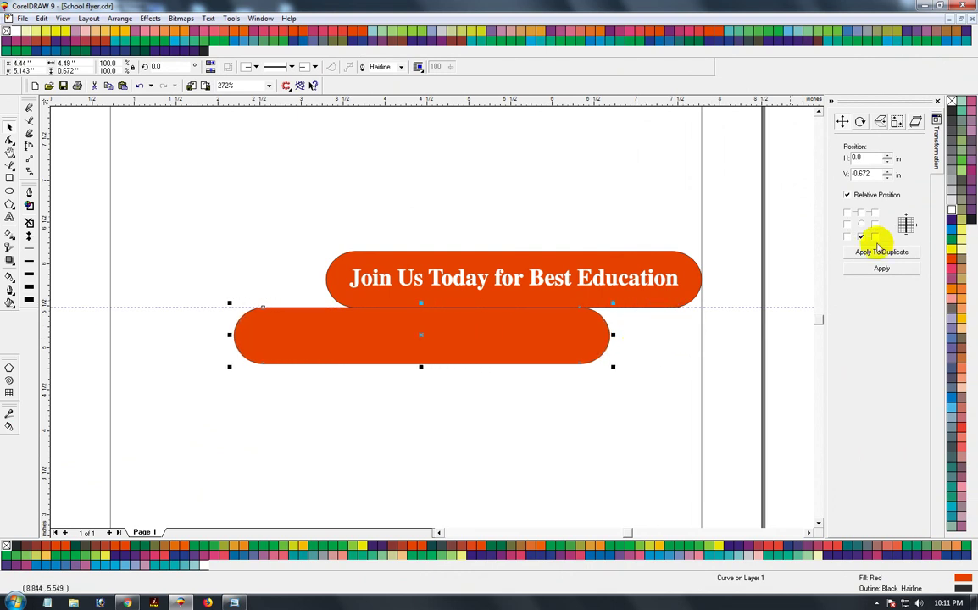
click(860, 258)
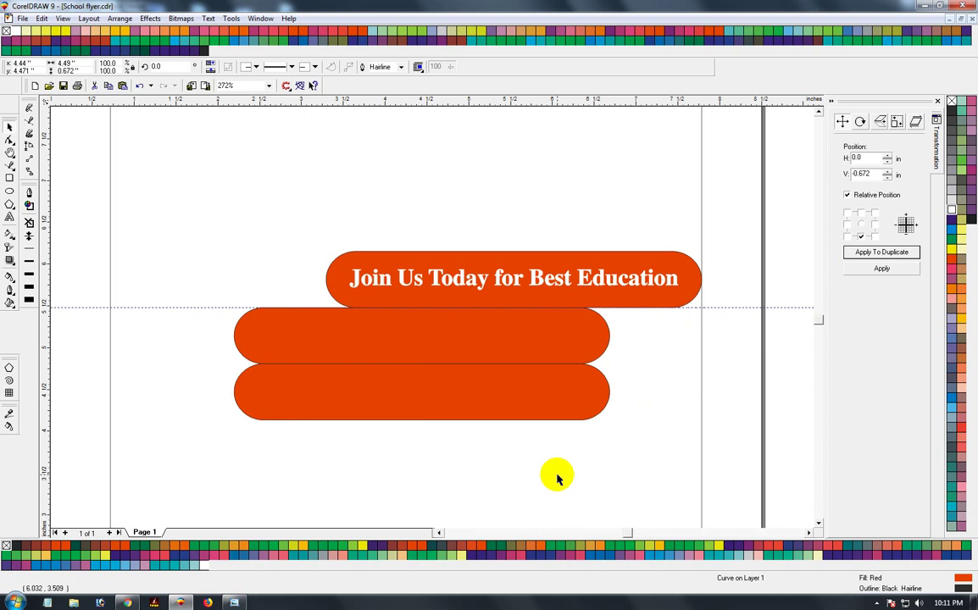
key(shift+Left)
click(450, 414)
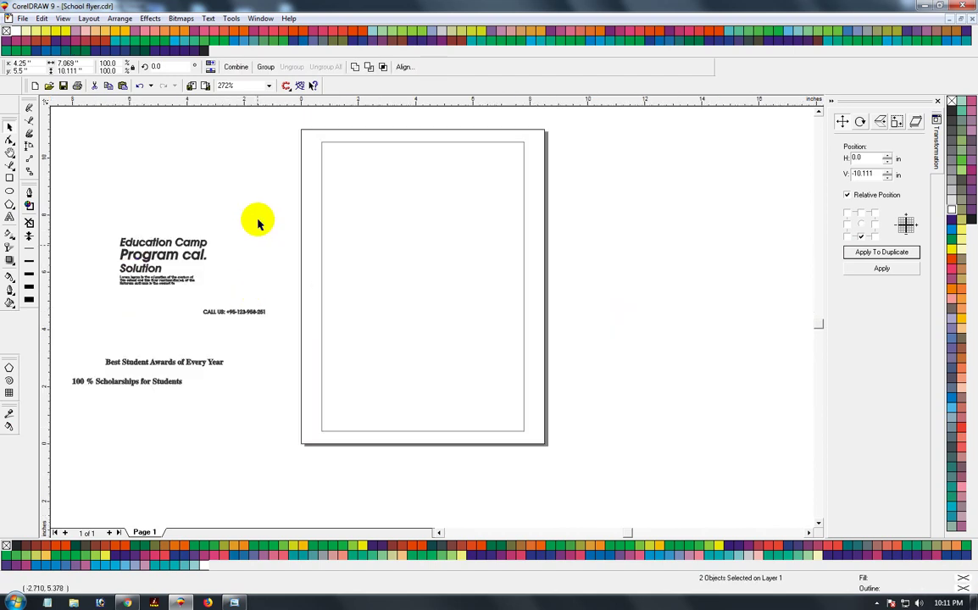
Select the top 'Join Us Today' heading pill
drag(259, 242, 536, 388)
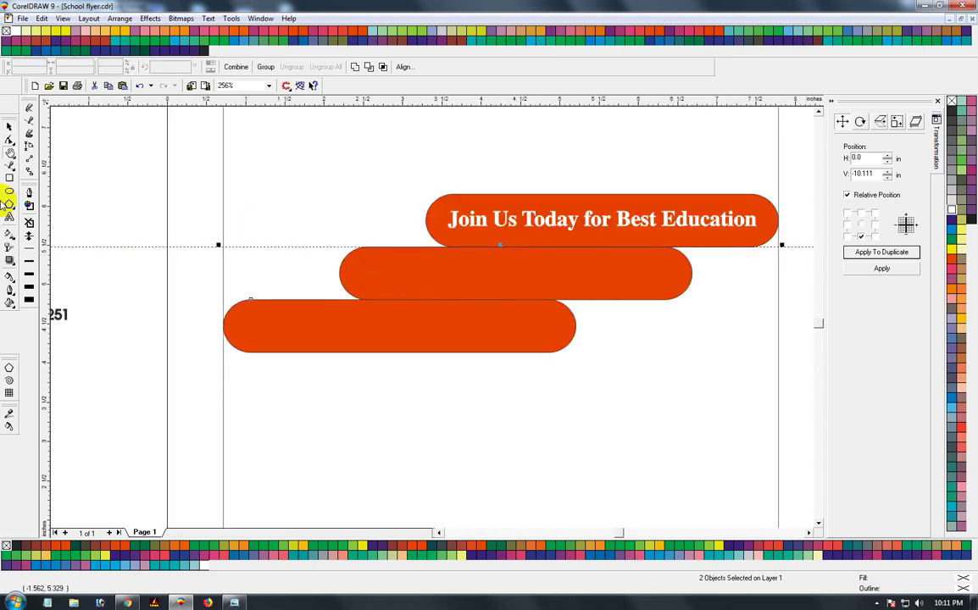
click(10, 129)
click(474, 286)
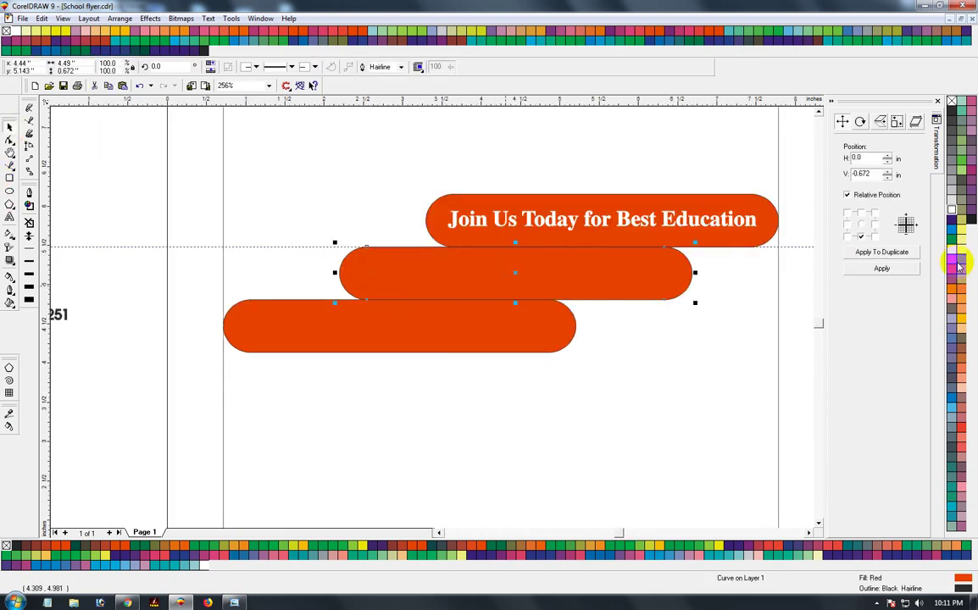
click(766, 244)
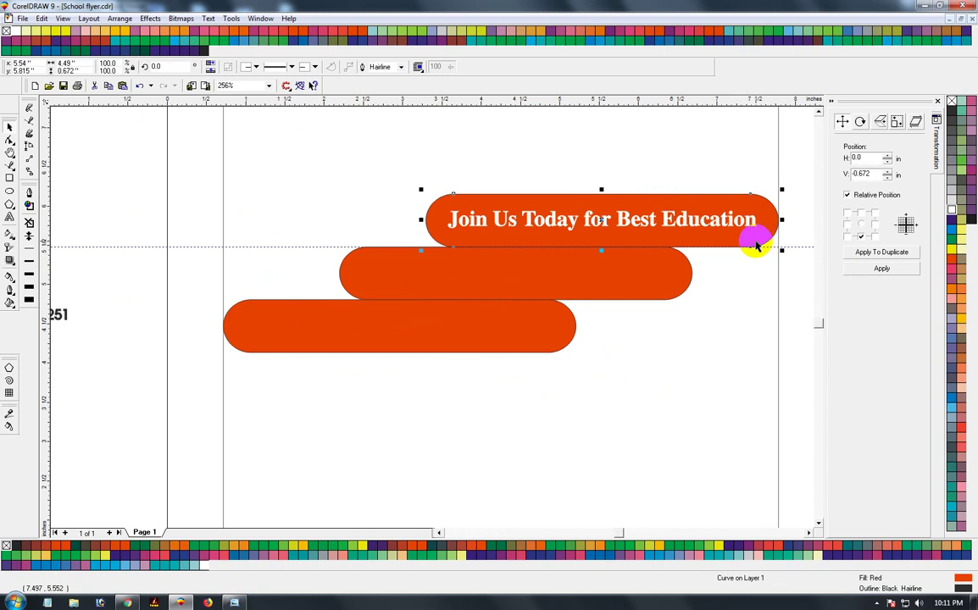
Set the heading pill's fountain fill start colour to Red
drag(392, 185, 773, 300)
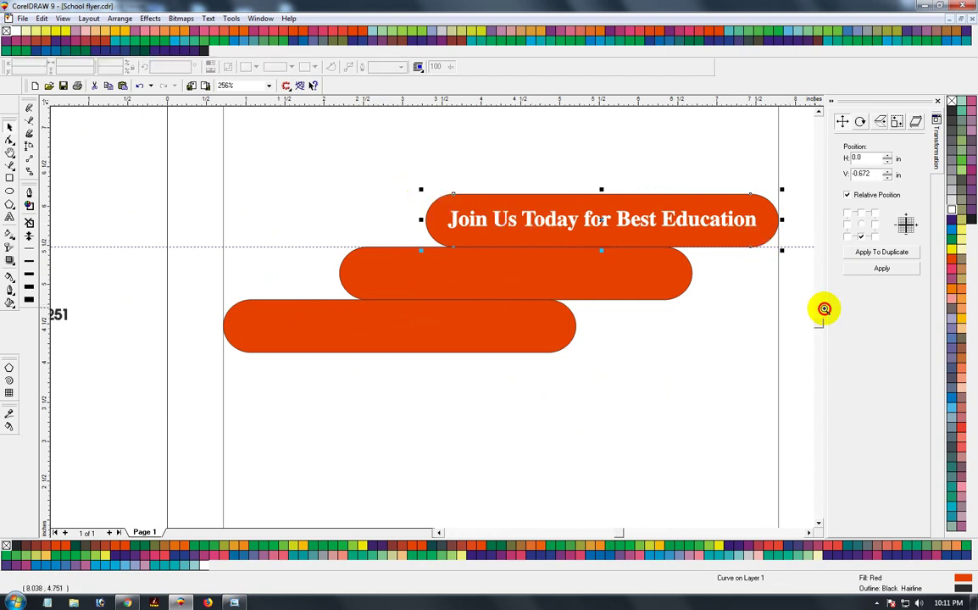
click(774, 300)
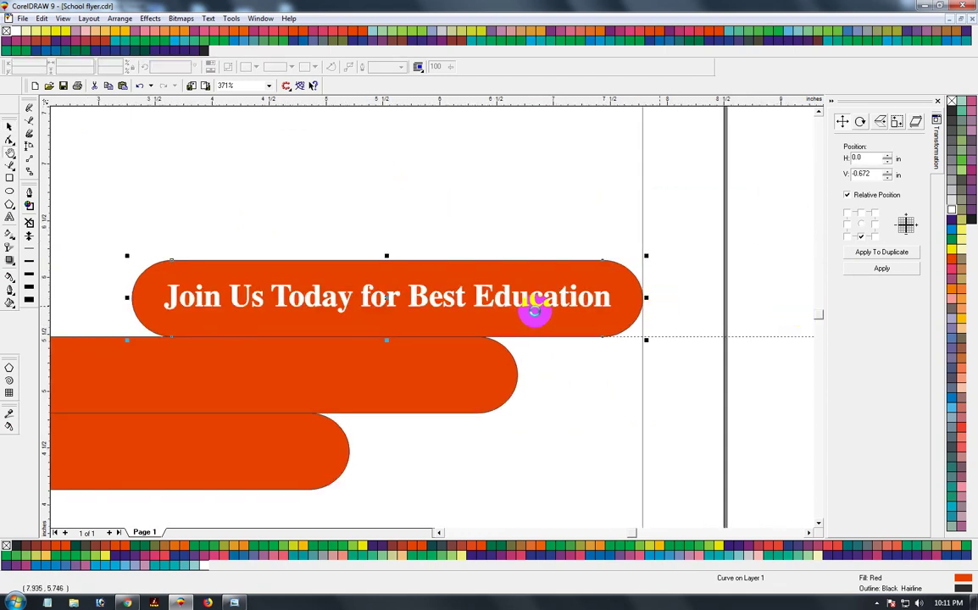
click(423, 307)
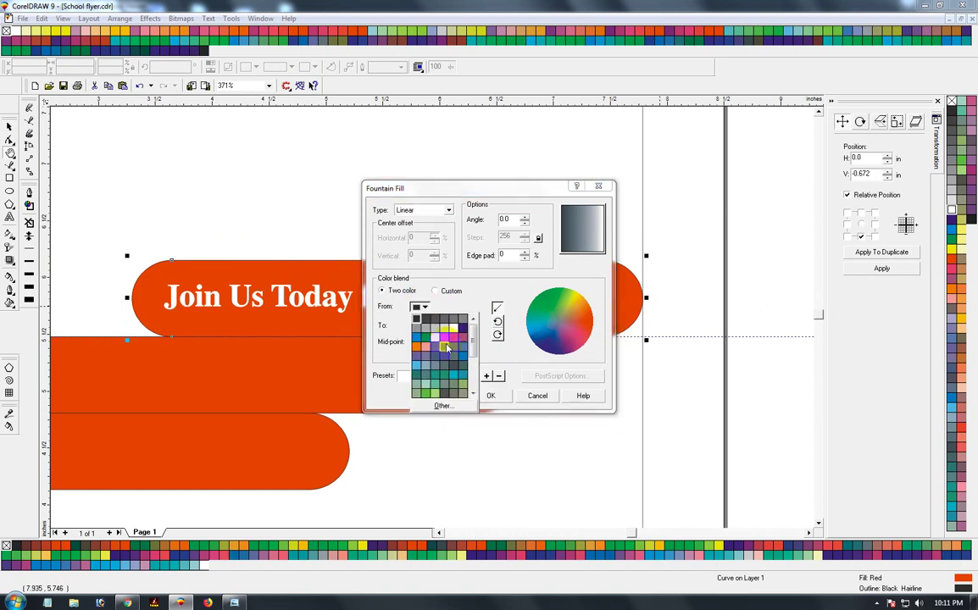
click(454, 405)
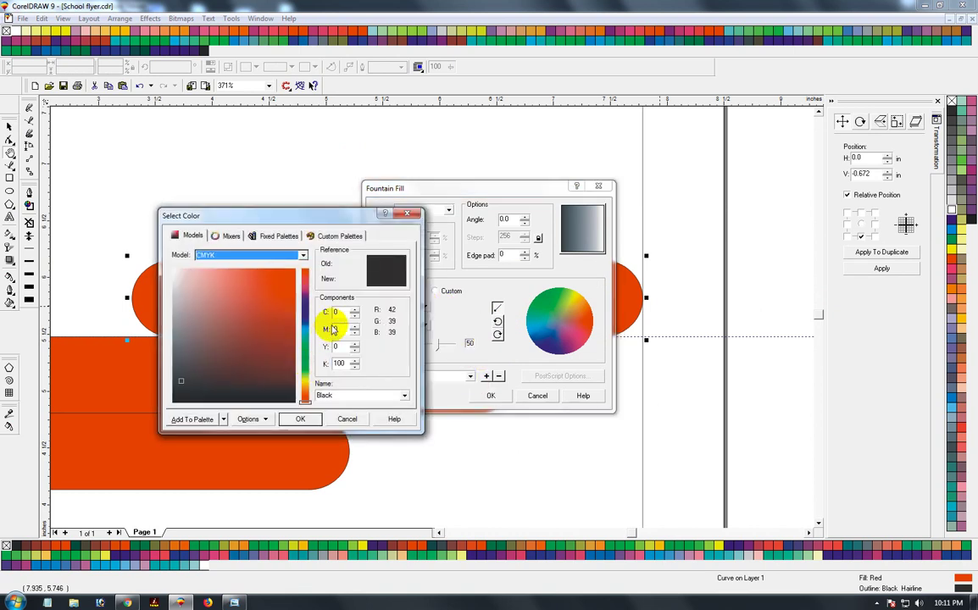
double_click(352, 398)
text(Red)
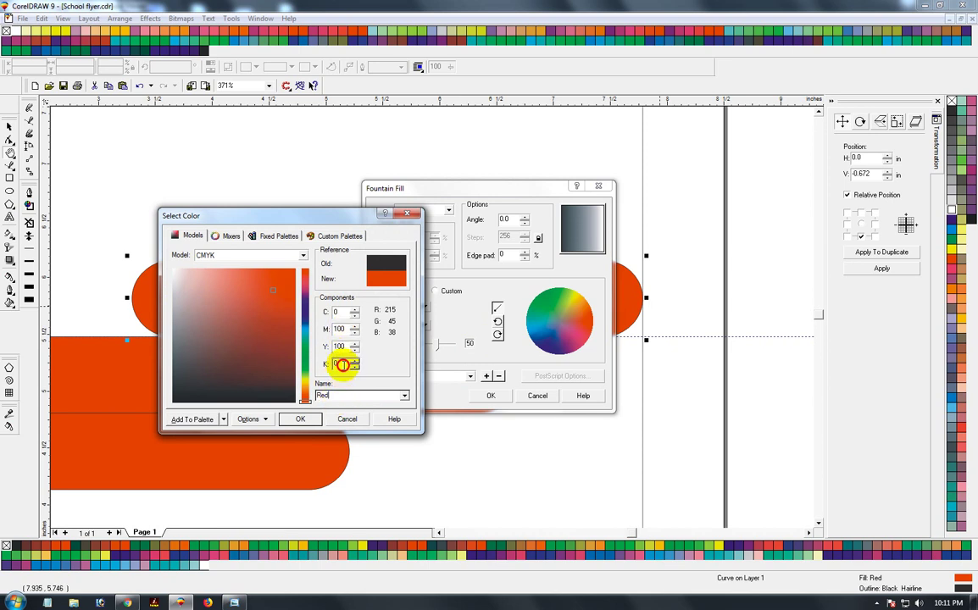
double_click(344, 365)
key(Return)
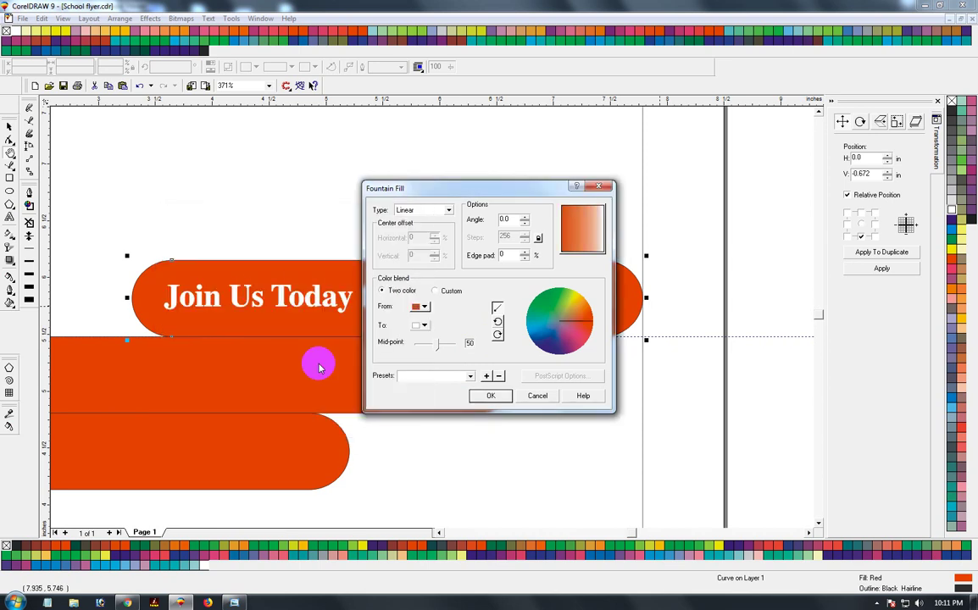
Set the end colour to Orange and apply the linear red-to-orange gradient
click(423, 325)
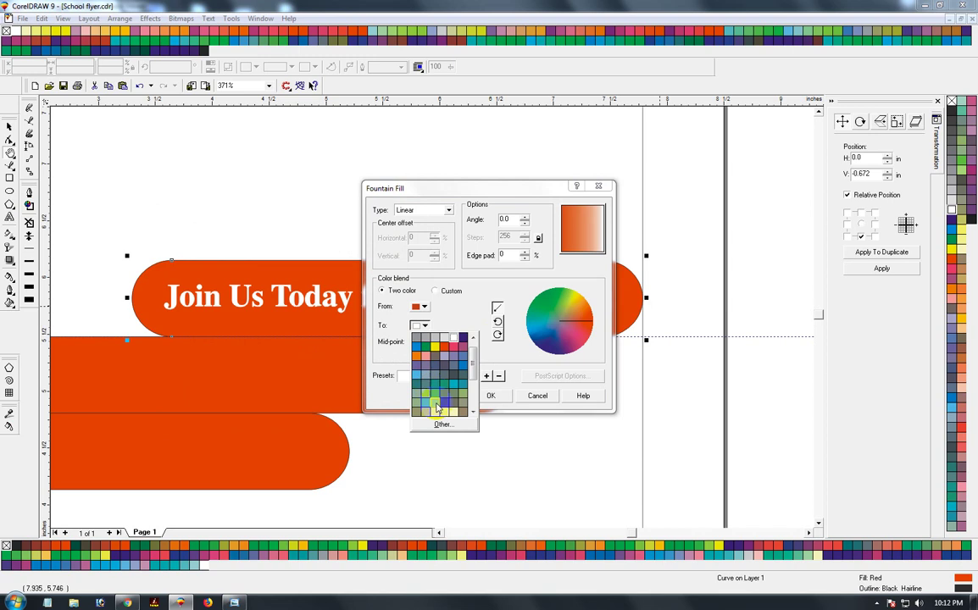
click(440, 423)
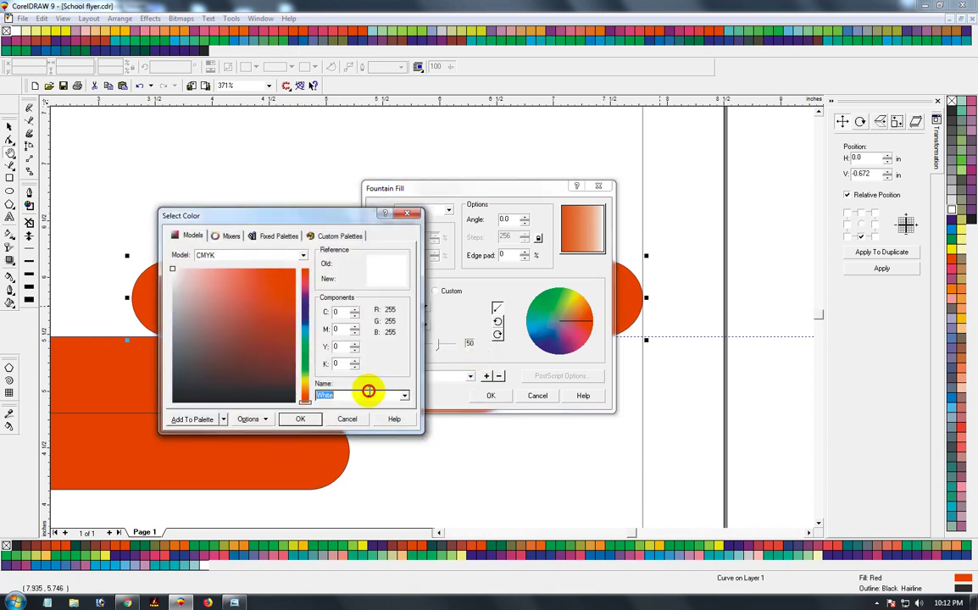
text(o)
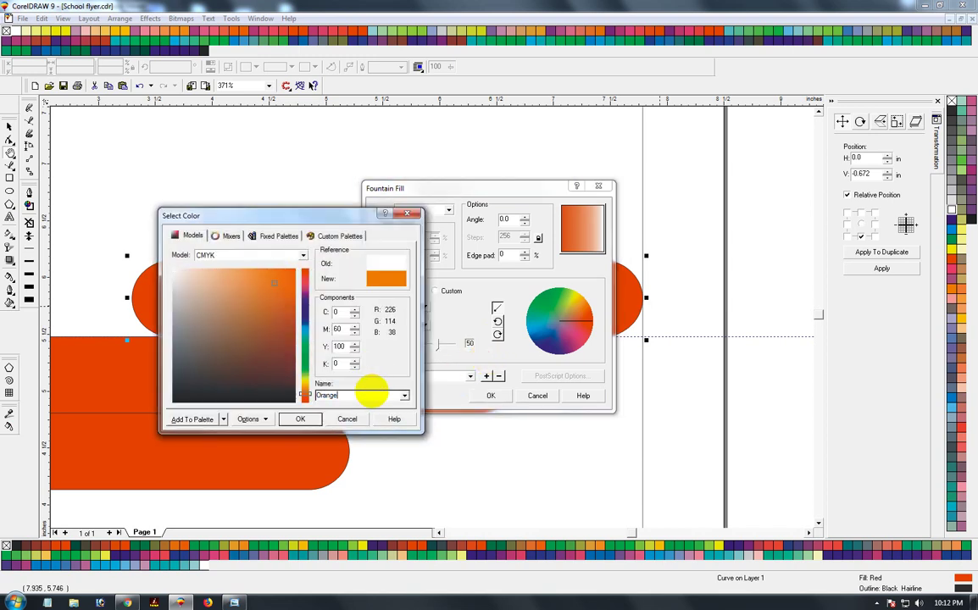
key(Return)
click(491, 395)
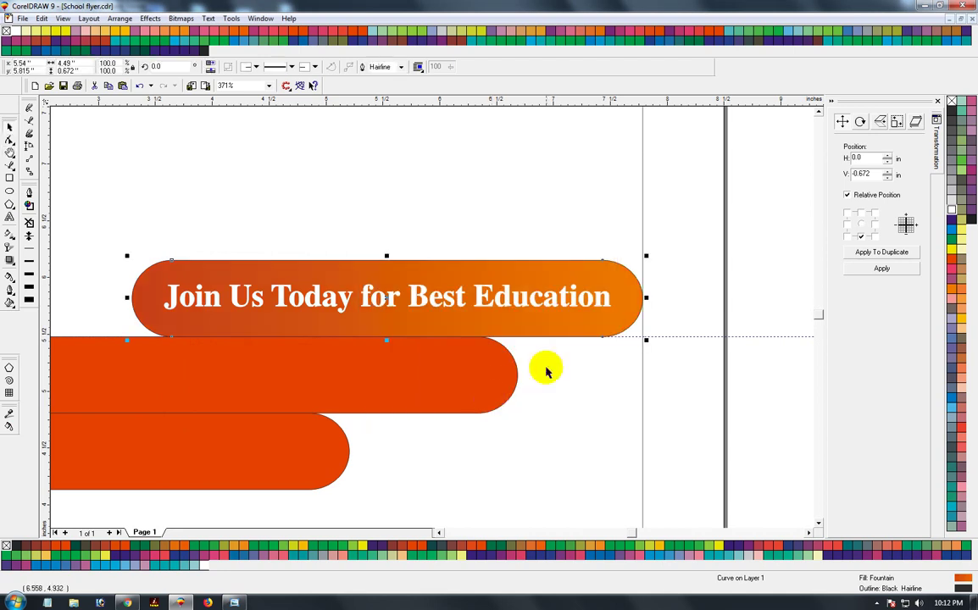
scroll(469, 306, down, 1)
click(433, 322)
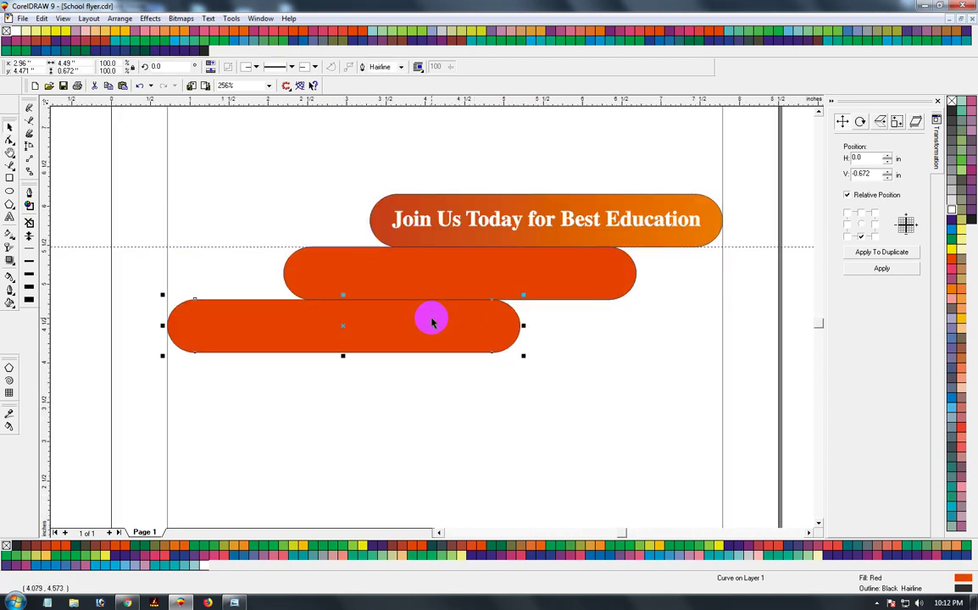
Copy the red-to-orange gradient onto the bottom pill and set the middle pill's gradient start to yellow
key(ctrl+r)
click(558, 280)
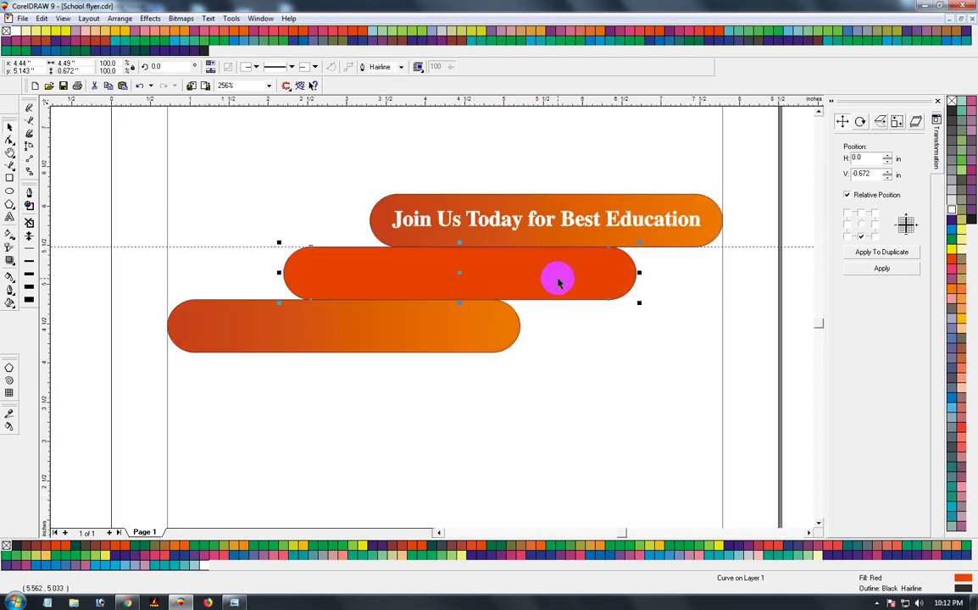
key(F11)
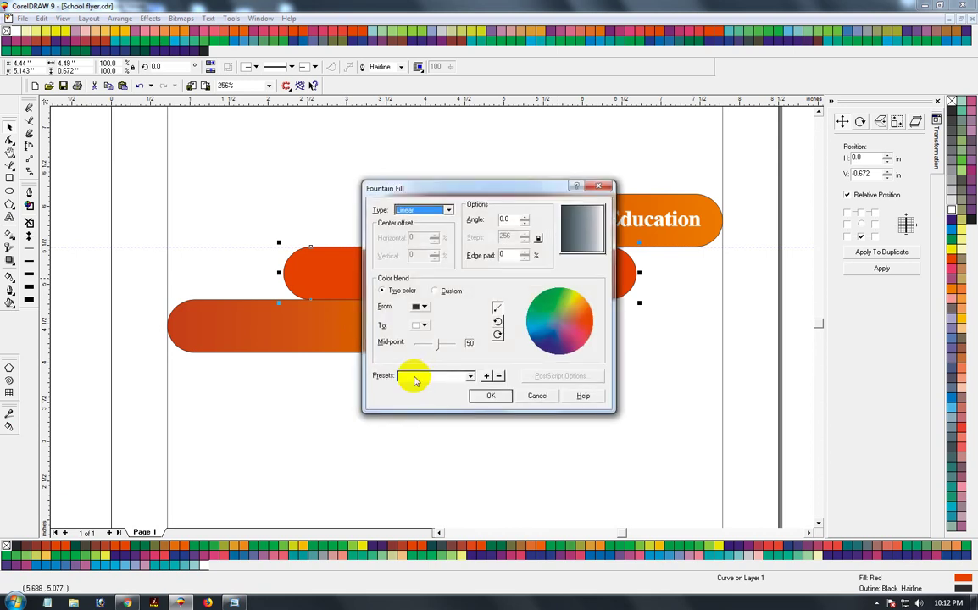
click(424, 307)
click(435, 297)
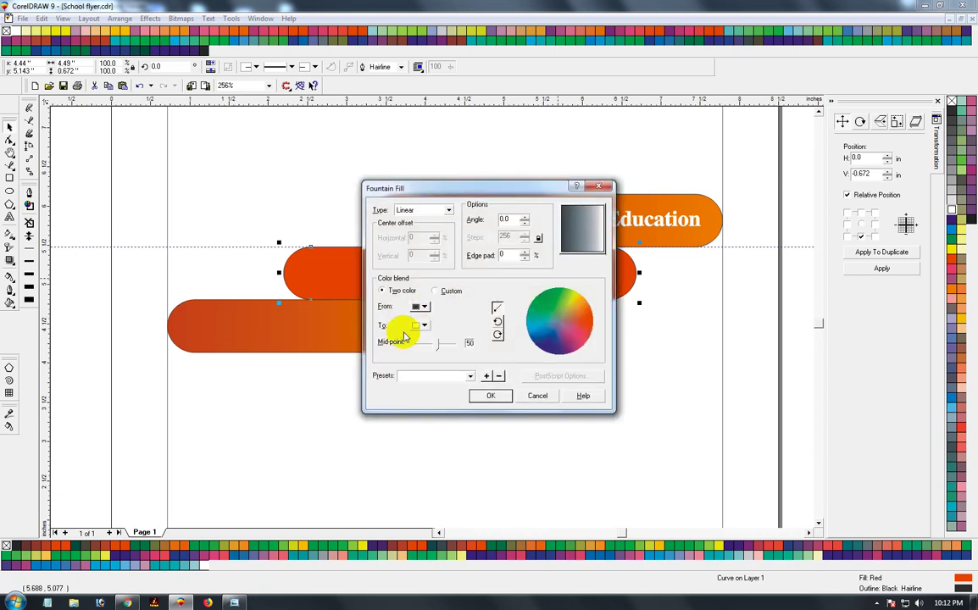
click(422, 307)
click(435, 406)
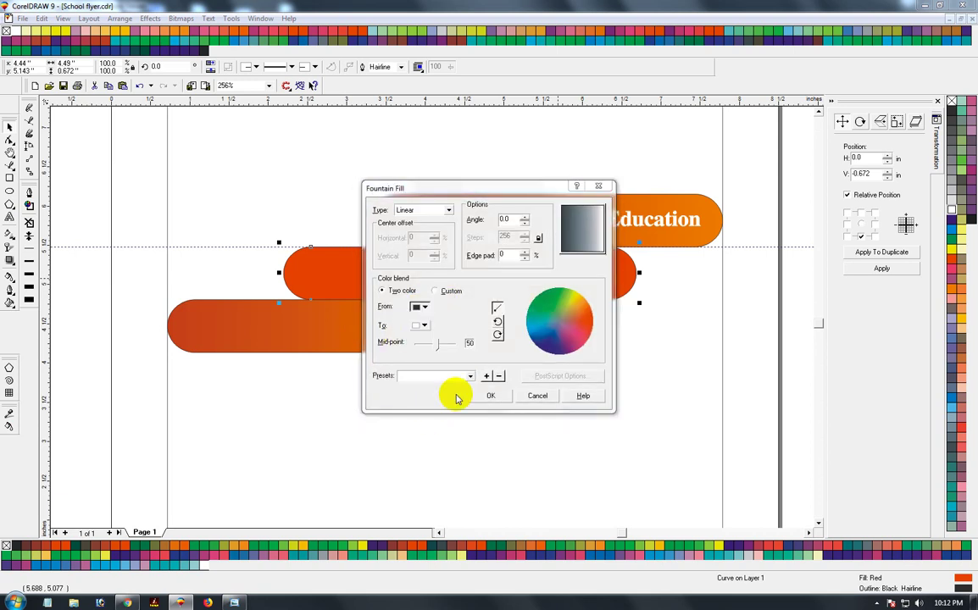
double_click(338, 329)
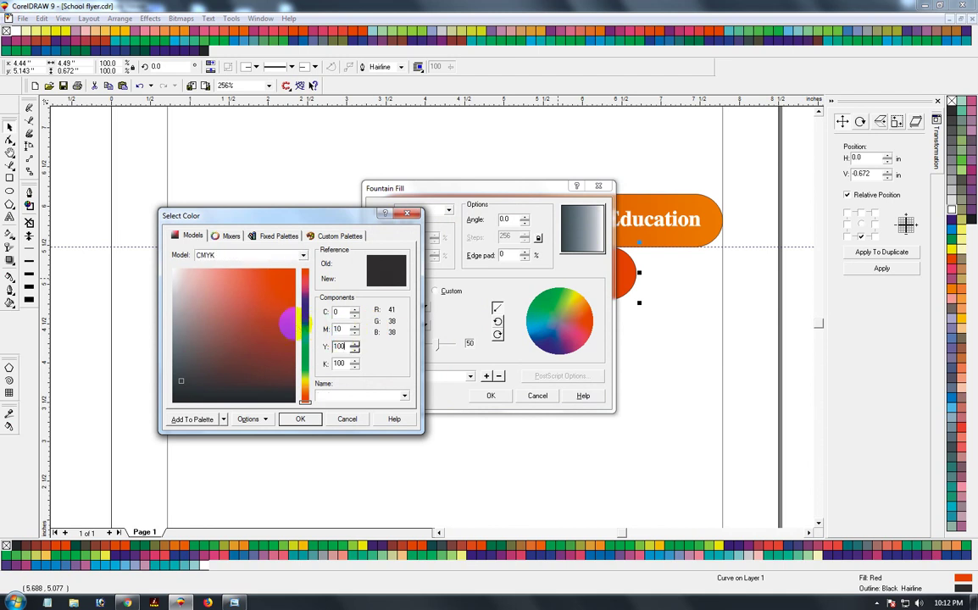
key(Tab)
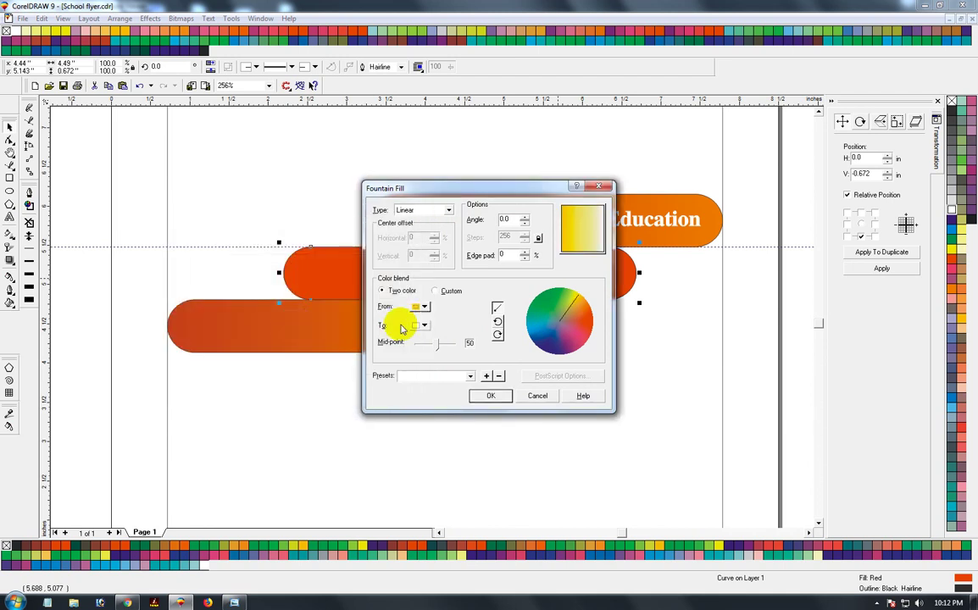
Set the middle pill's gradient end colour to yellow and apply it
click(421, 324)
click(438, 428)
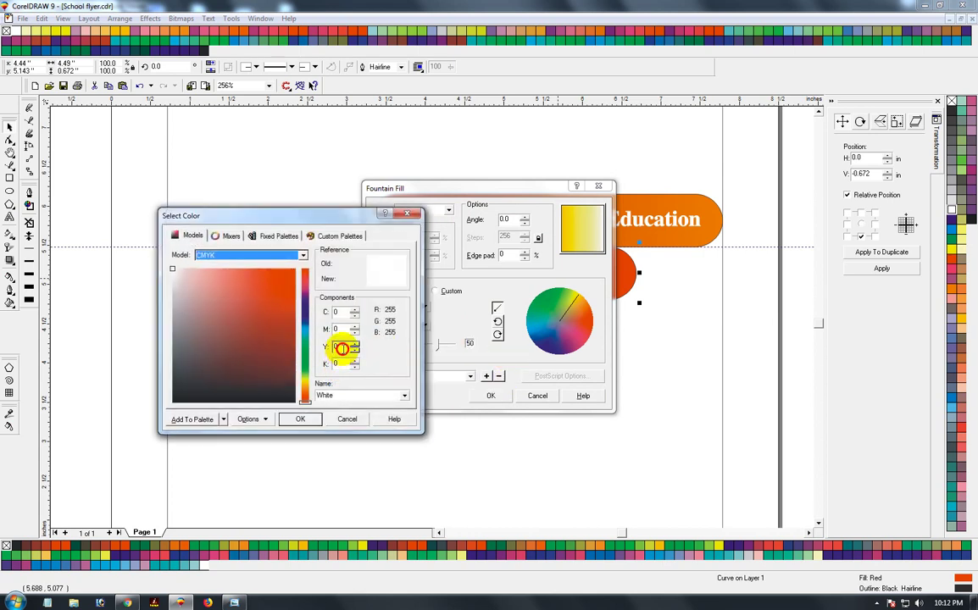
click(341, 348)
text(00)
key(Return)
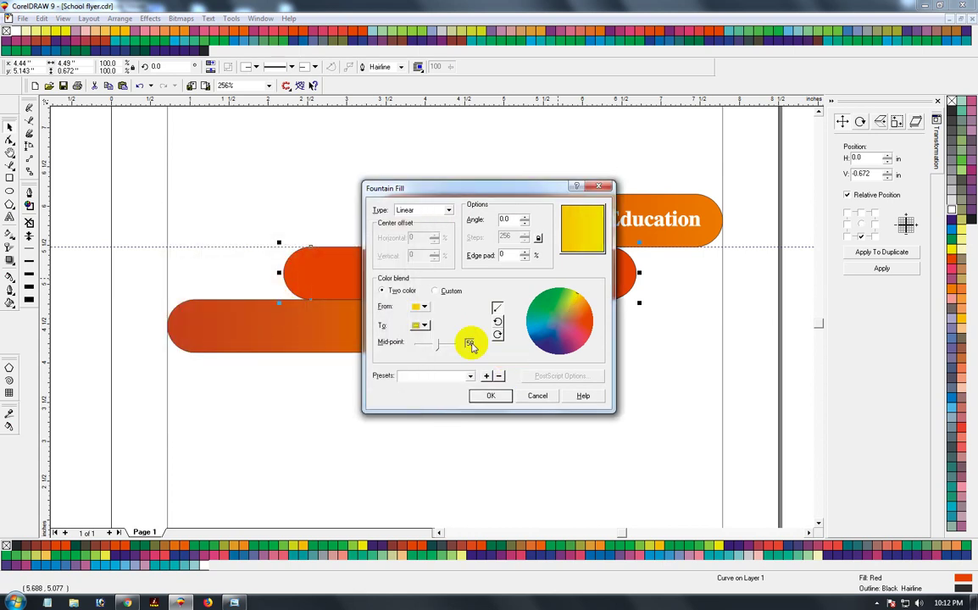
click(491, 395)
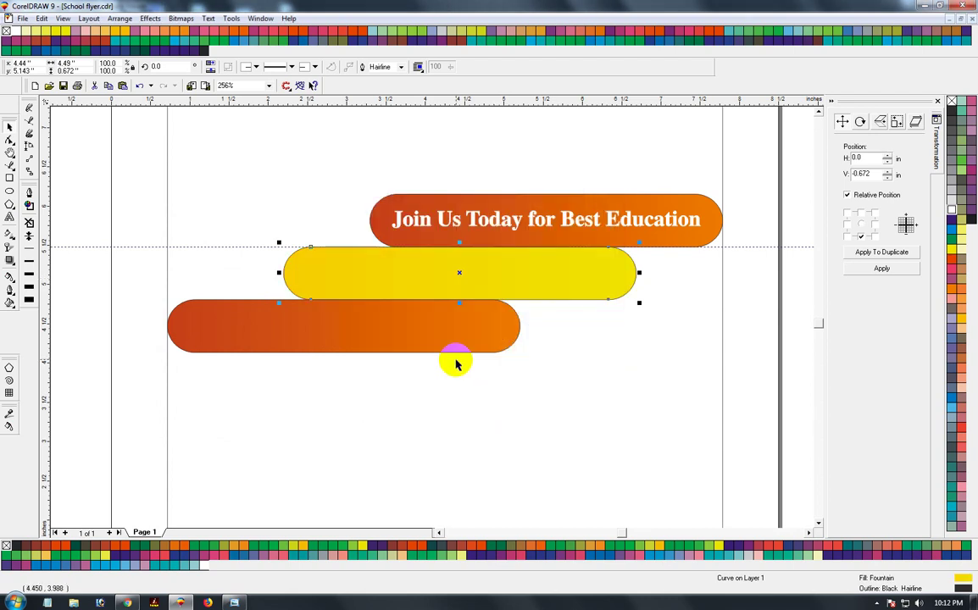
click(694, 203)
Give the heading pill a white 5 pt rounded outline placed behind the fill
key(F12)
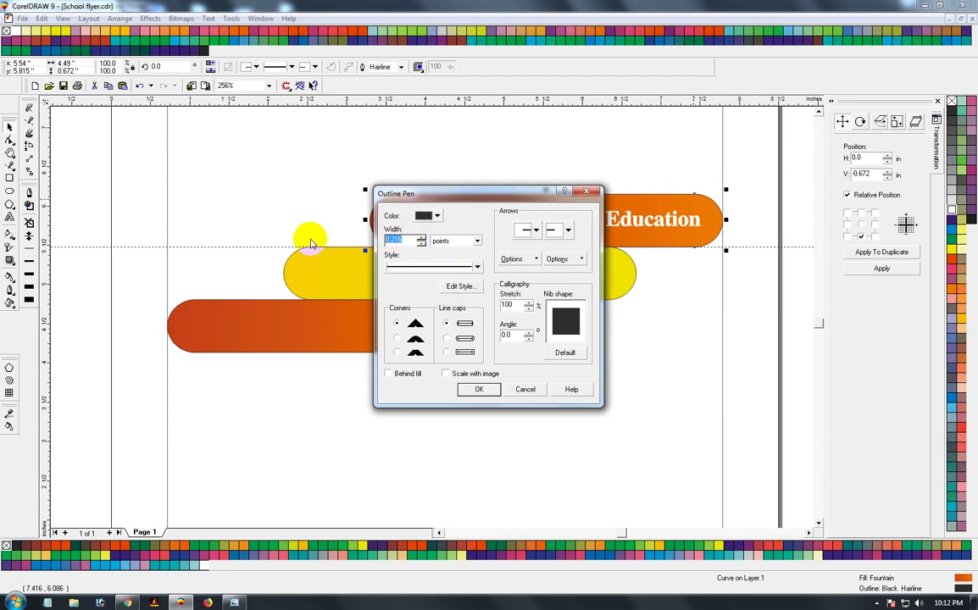
text(5)
click(415, 339)
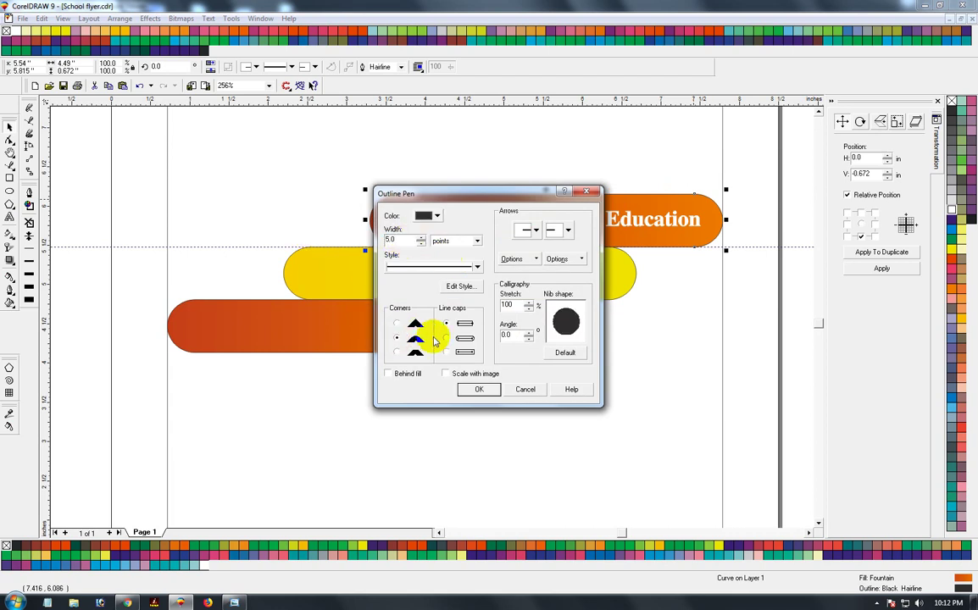
click(447, 338)
click(401, 374)
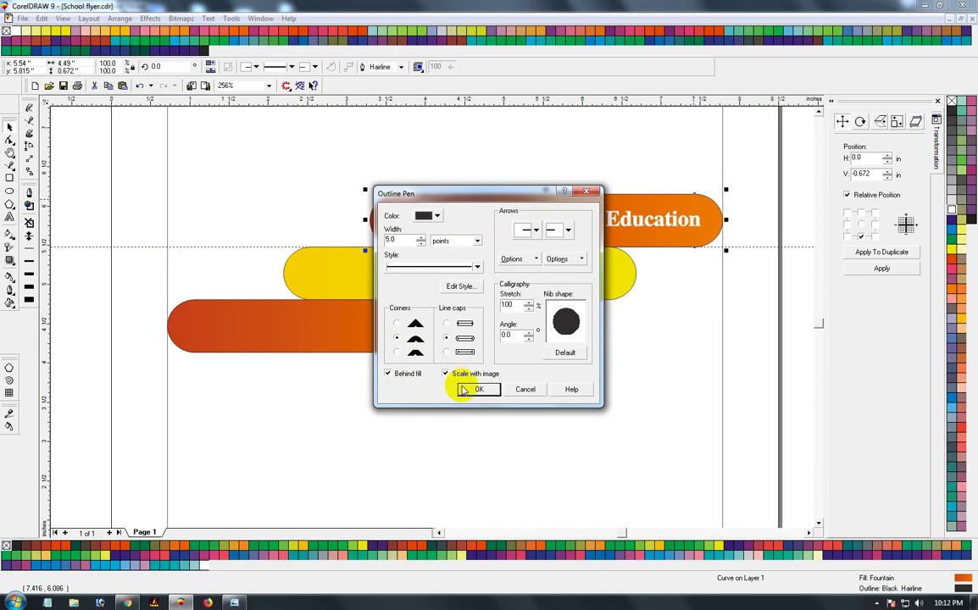
click(462, 389)
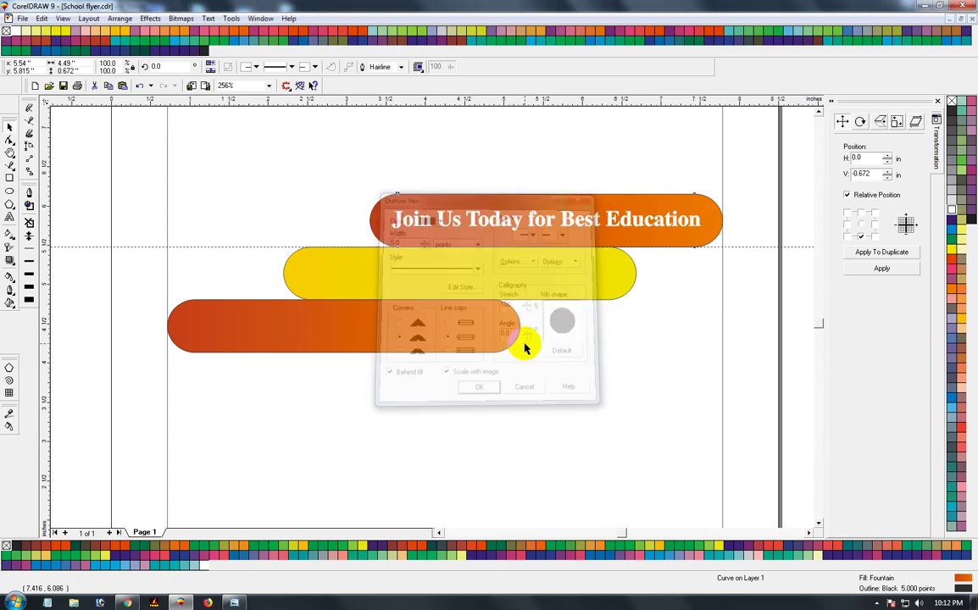
right_click(952, 211)
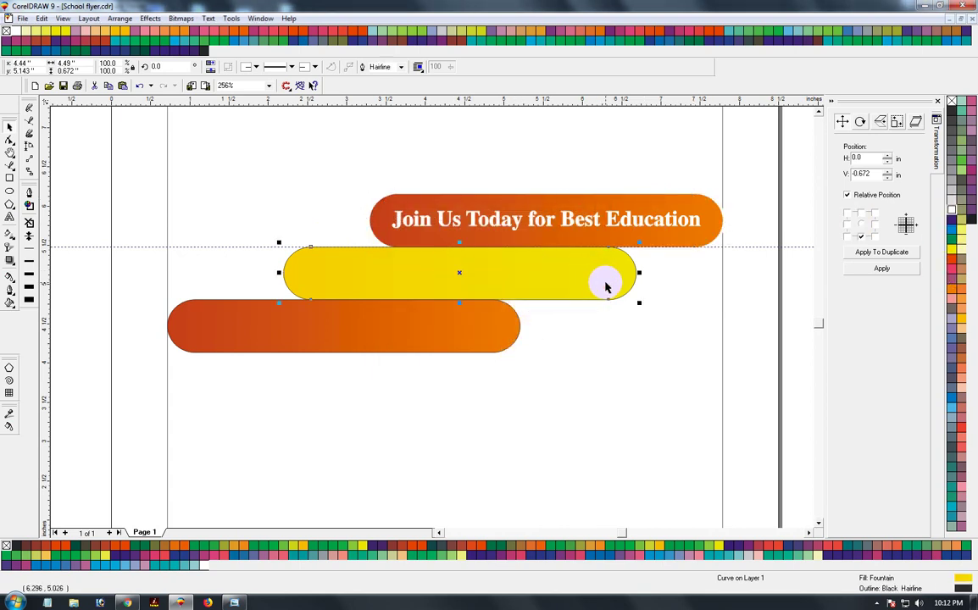
Apply the same white 5-point outline to the remaining banners
click(497, 337)
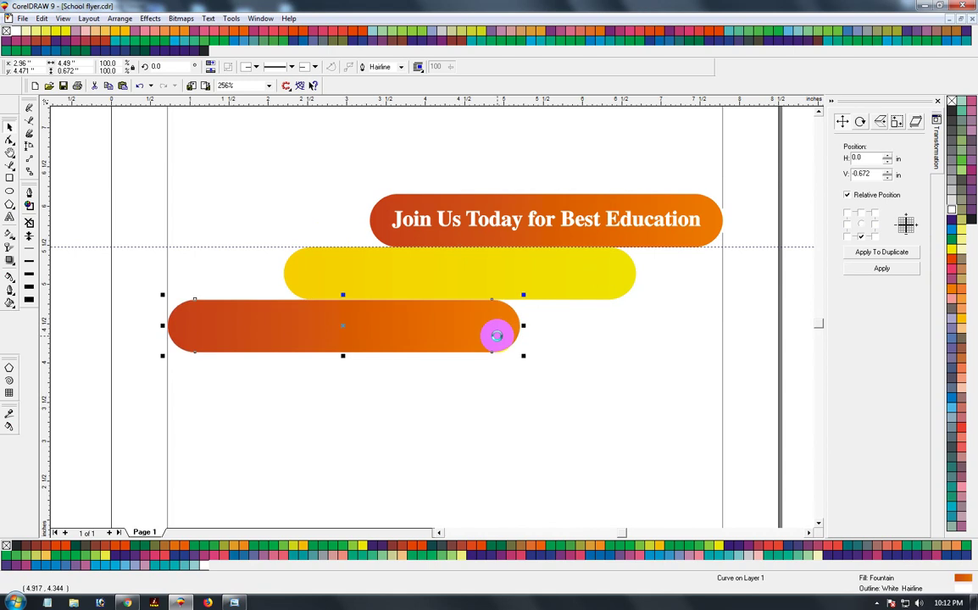
key(F12)
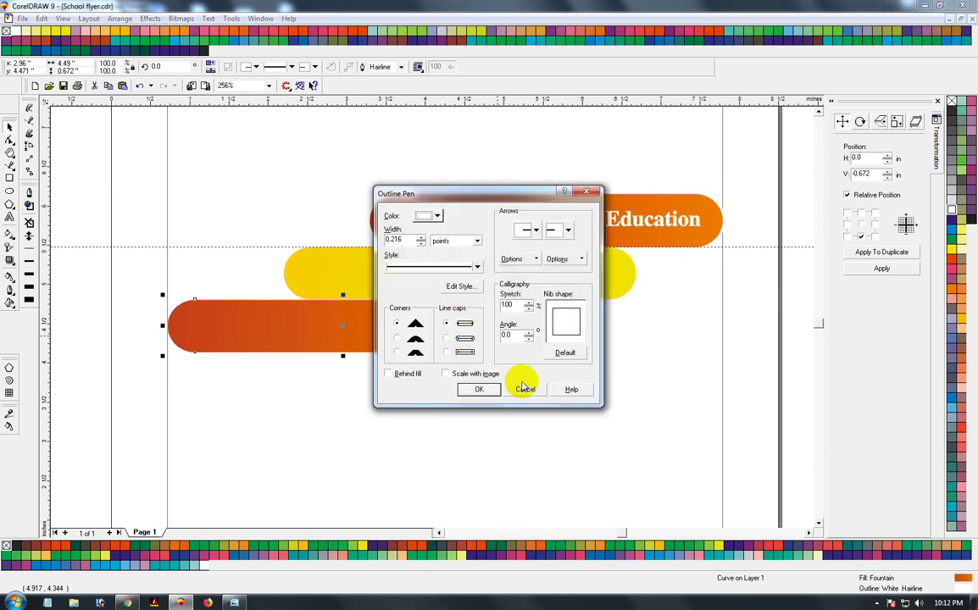
click(513, 388)
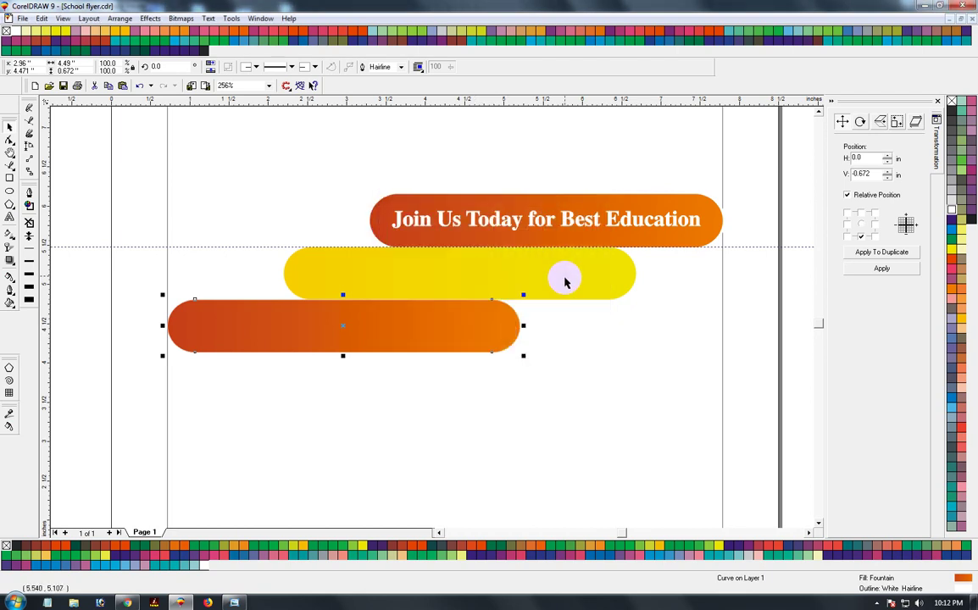
click(565, 282)
click(703, 241)
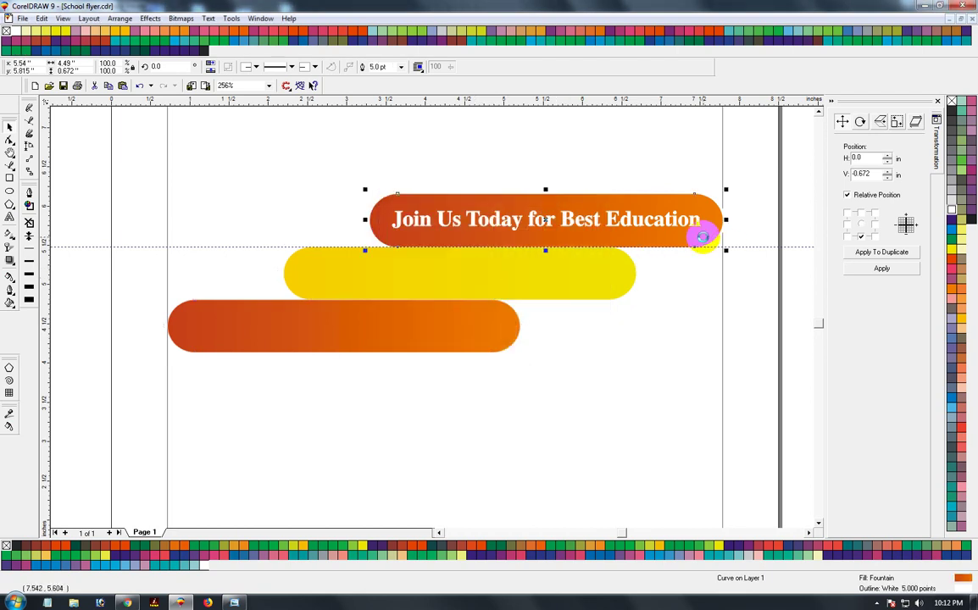
key(F12)
click(471, 390)
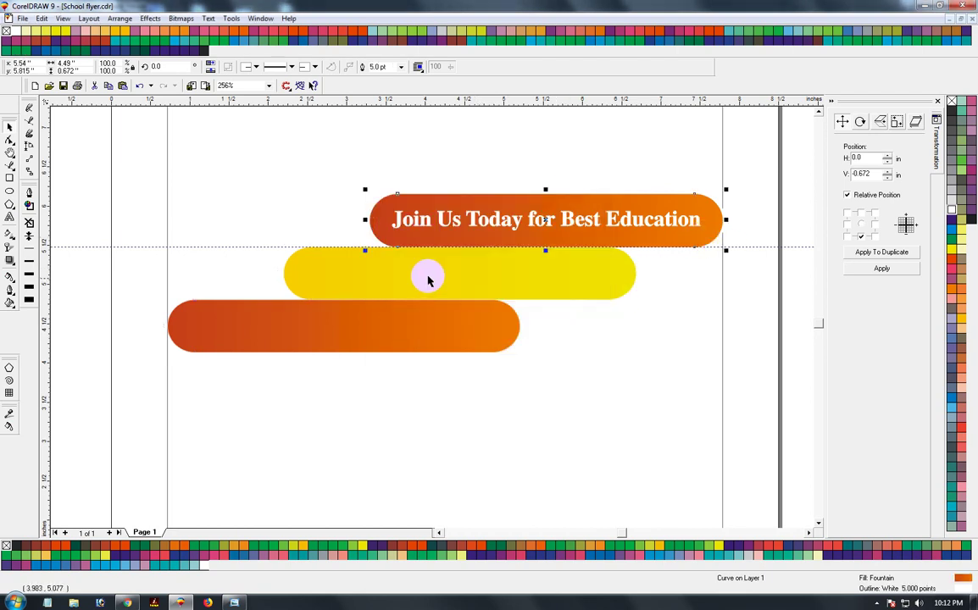
key(F12)
click(472, 393)
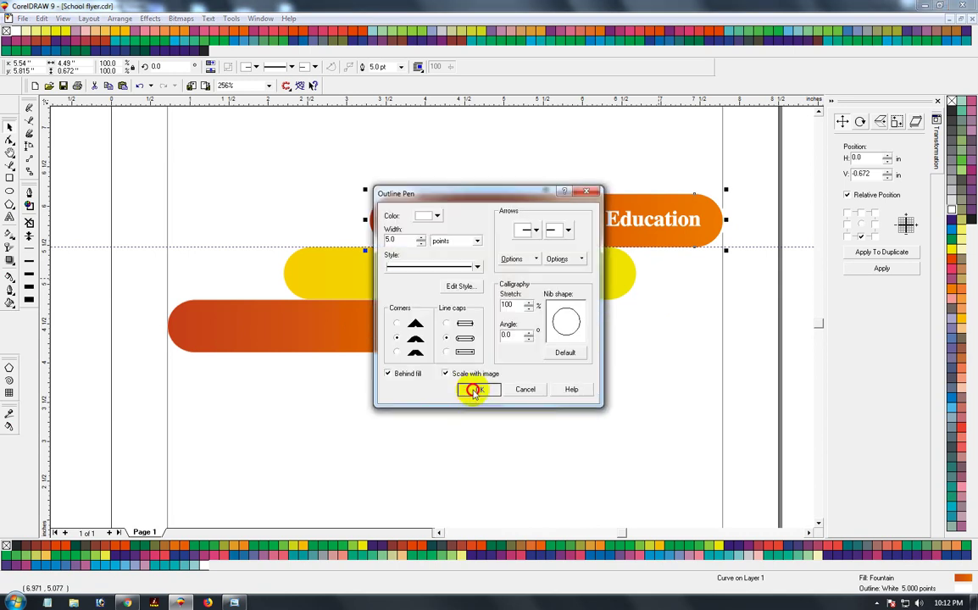
click(570, 267)
click(454, 330)
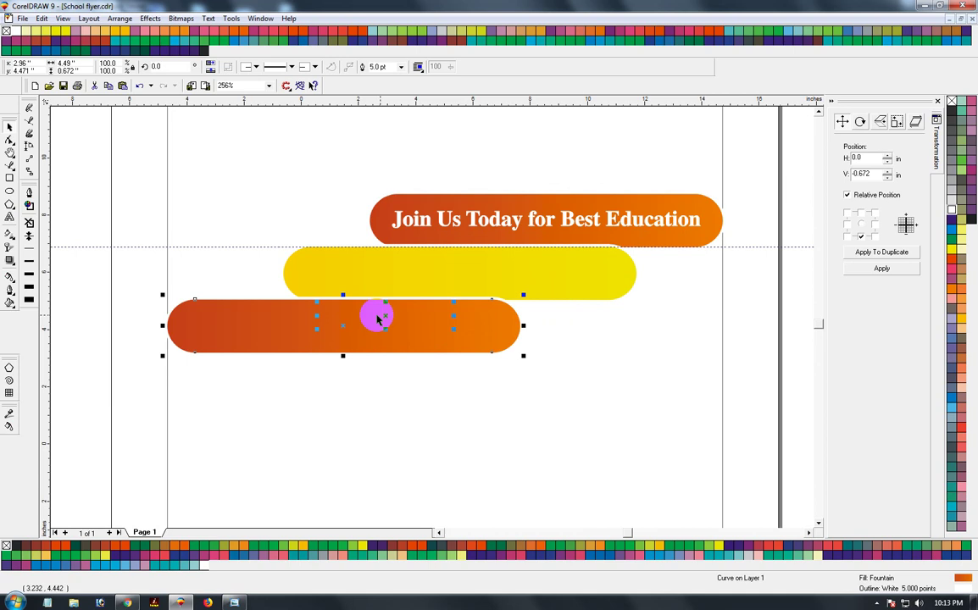
key(F4)
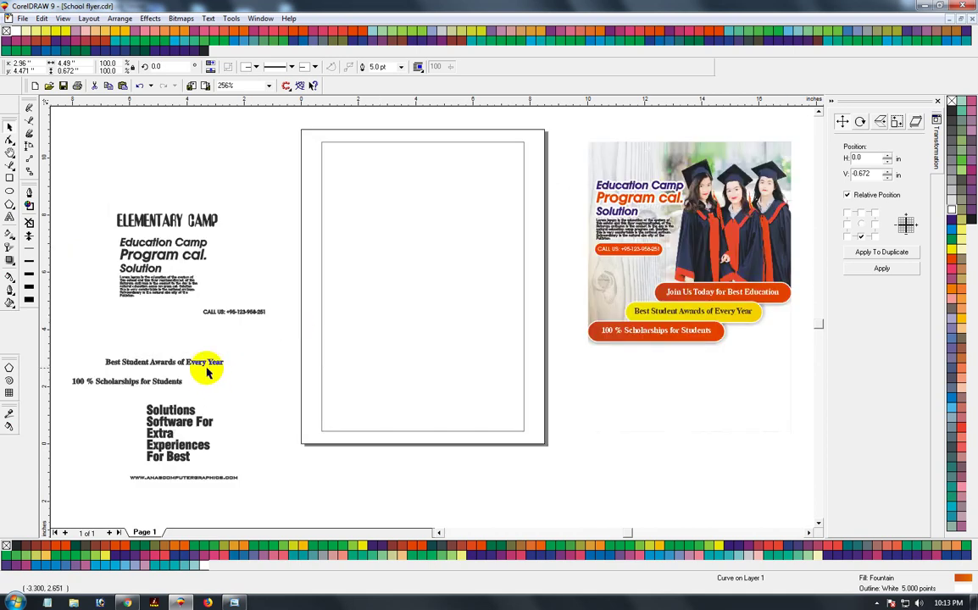
Centre the Best Student Awards and 100 % Scholarships texts on their banners
click(174, 366)
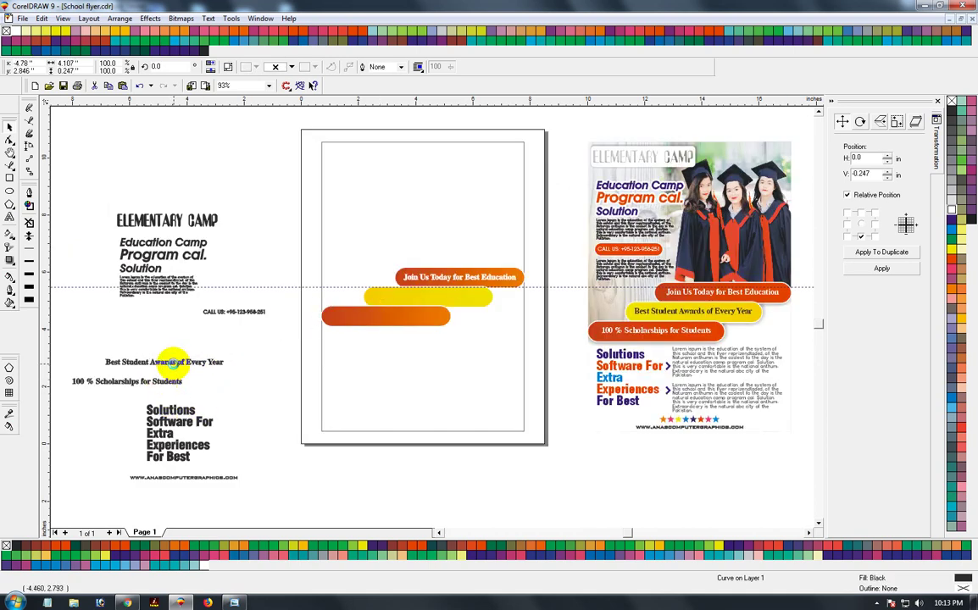
shift+click(448, 300)
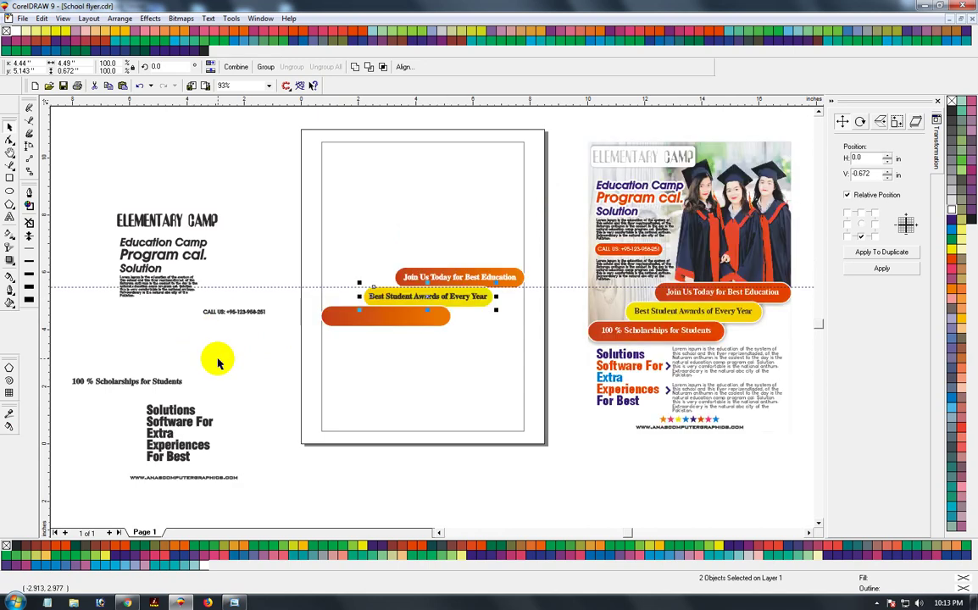
click(167, 386)
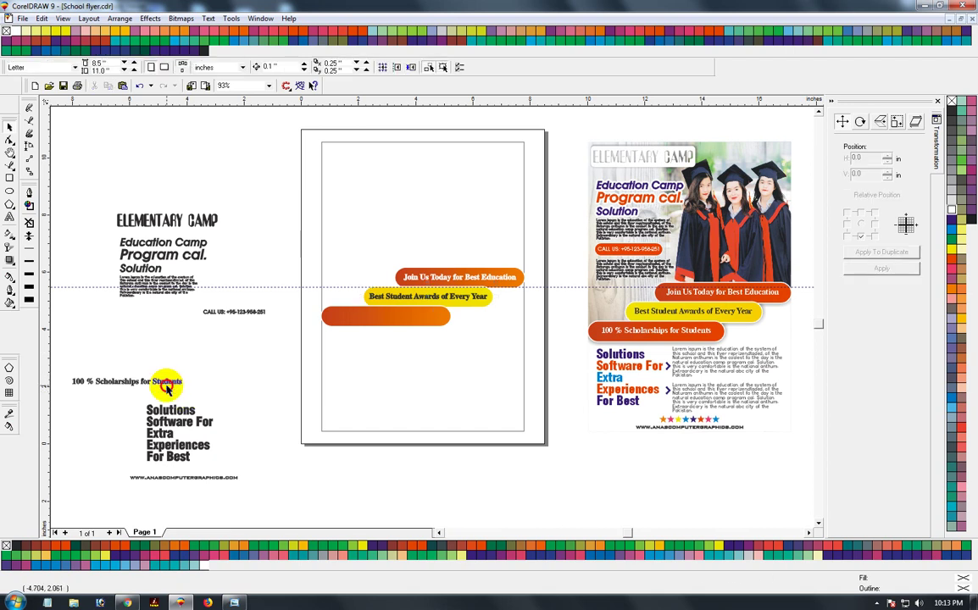
click(167, 385)
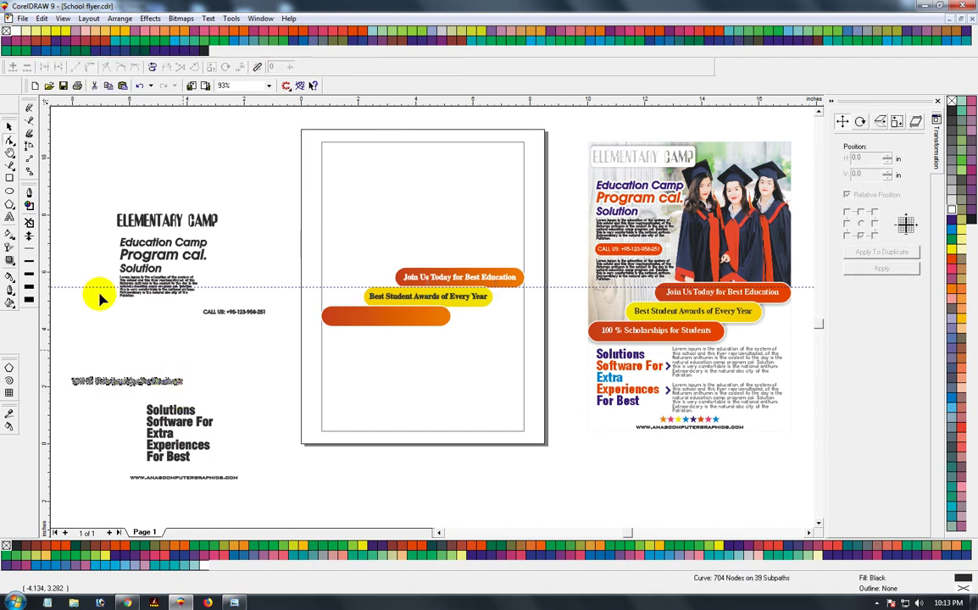
click(10, 139)
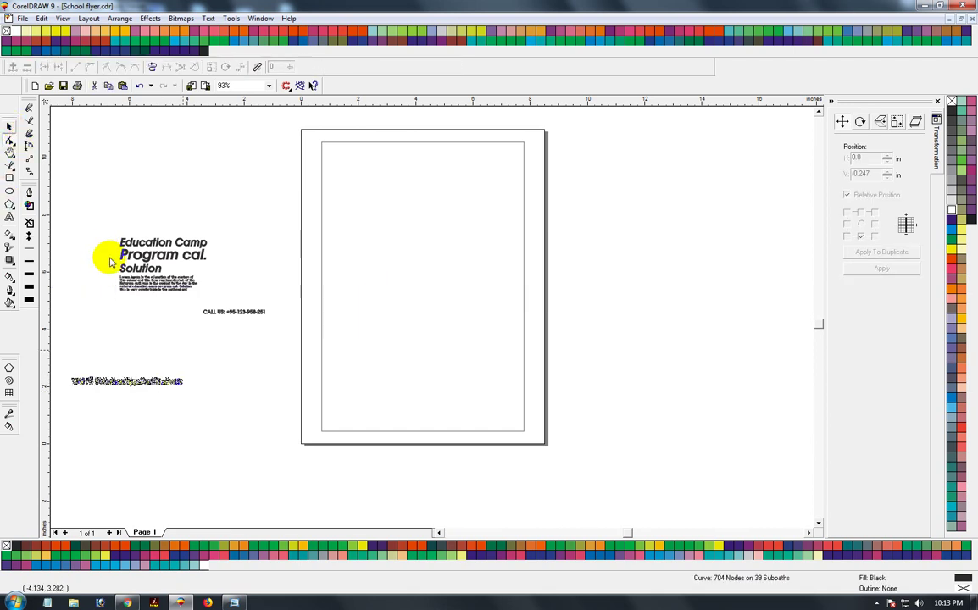
key(space)
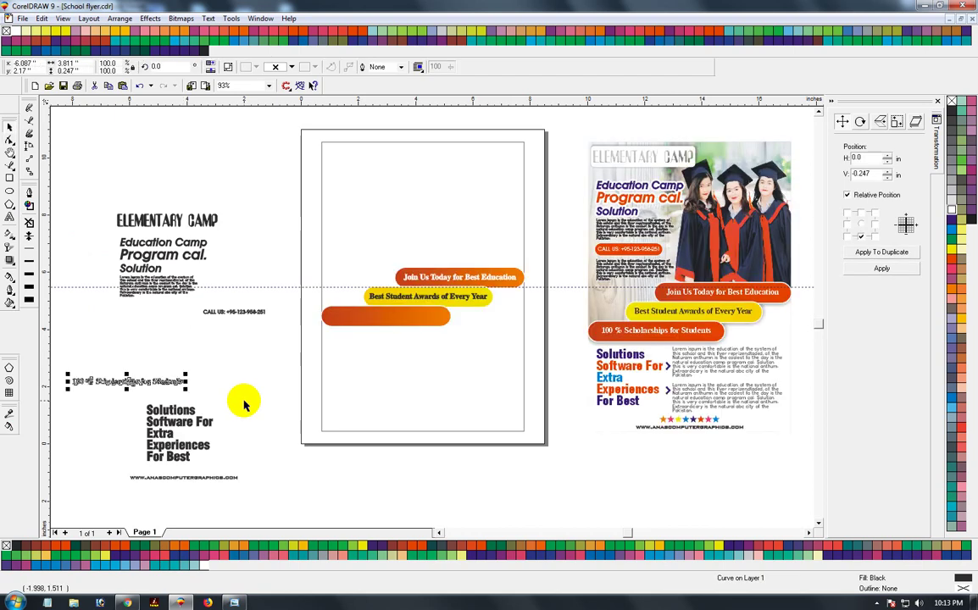
shift+click(397, 319)
key(e)
key(c)
Colour the 100 % Scholarships for Students text white
click(342, 343)
click(406, 319)
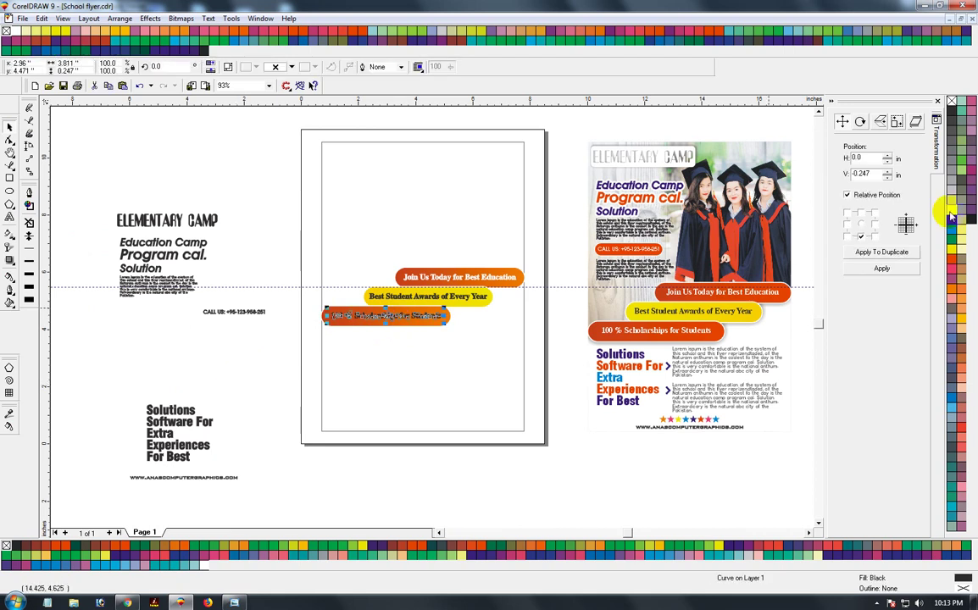
click(953, 211)
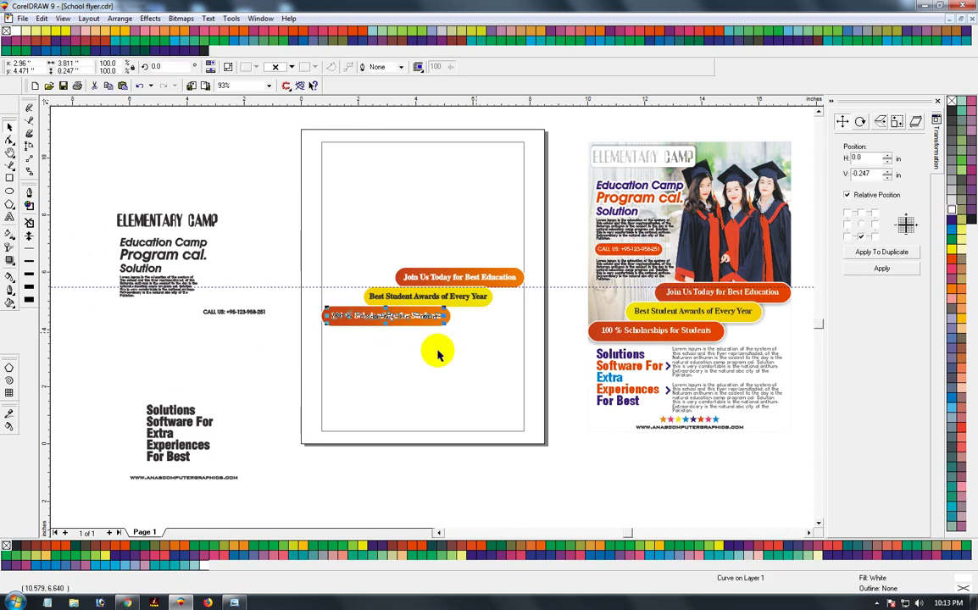
click(247, 398)
Select all three labelled banners and group them
drag(282, 206, 517, 412)
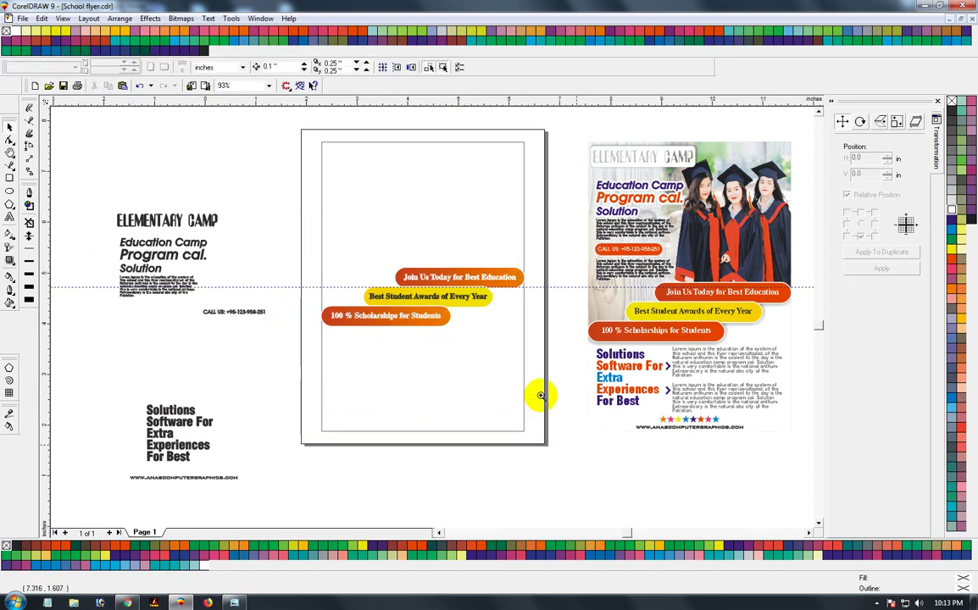
click(398, 346)
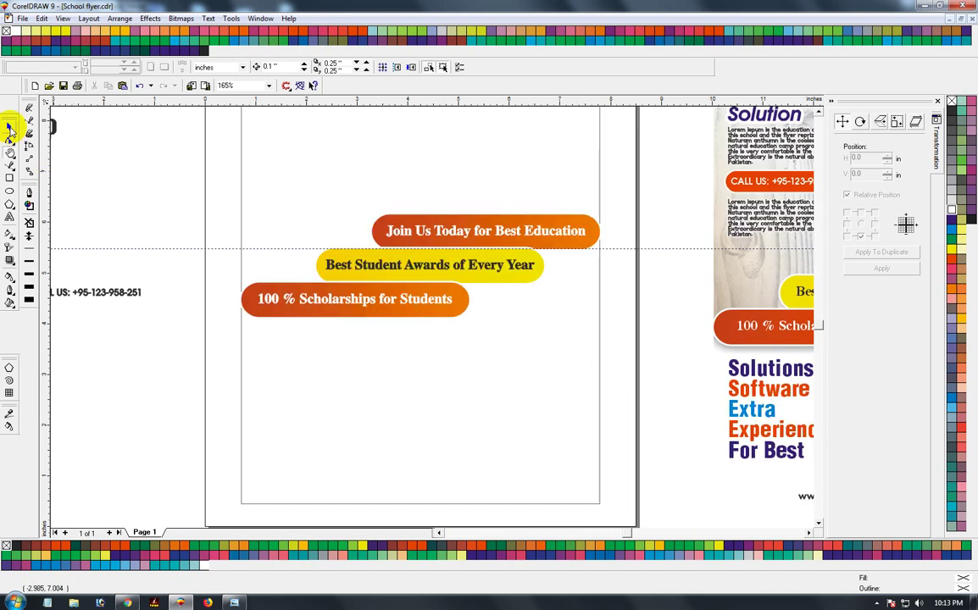
click(10, 128)
click(110, 220)
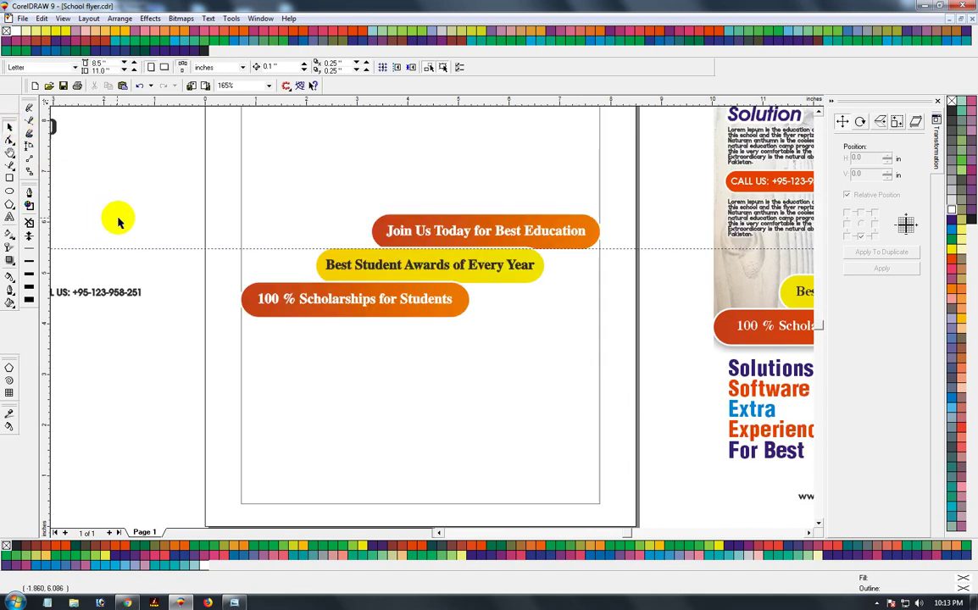
click(278, 287)
click(456, 315)
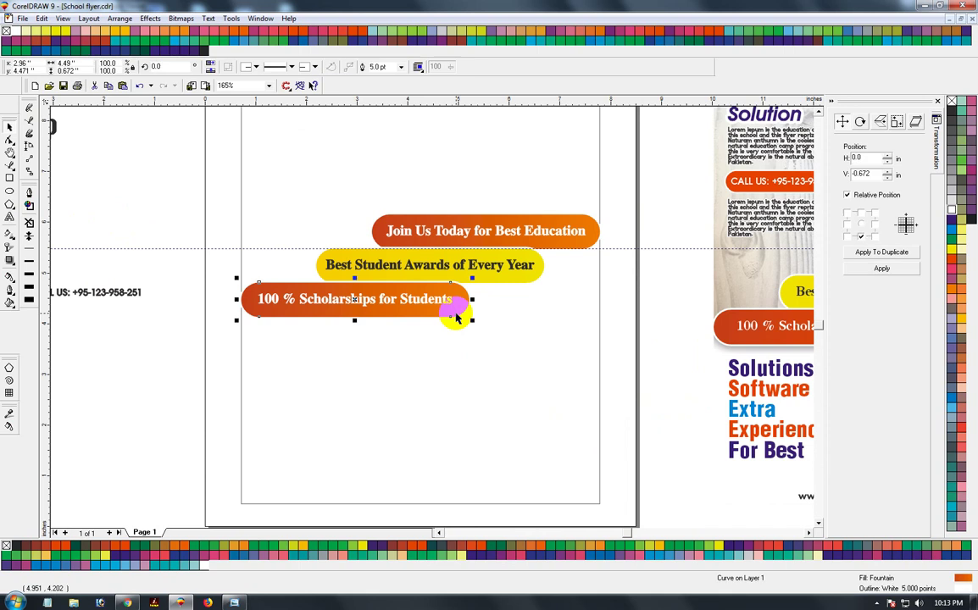
shift+click(522, 285)
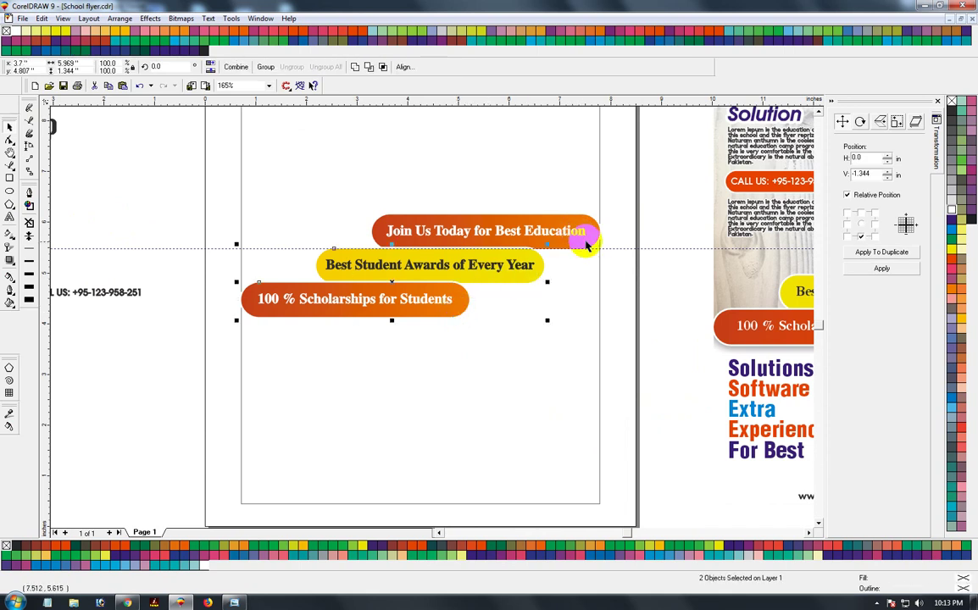
key(ctrl+g)
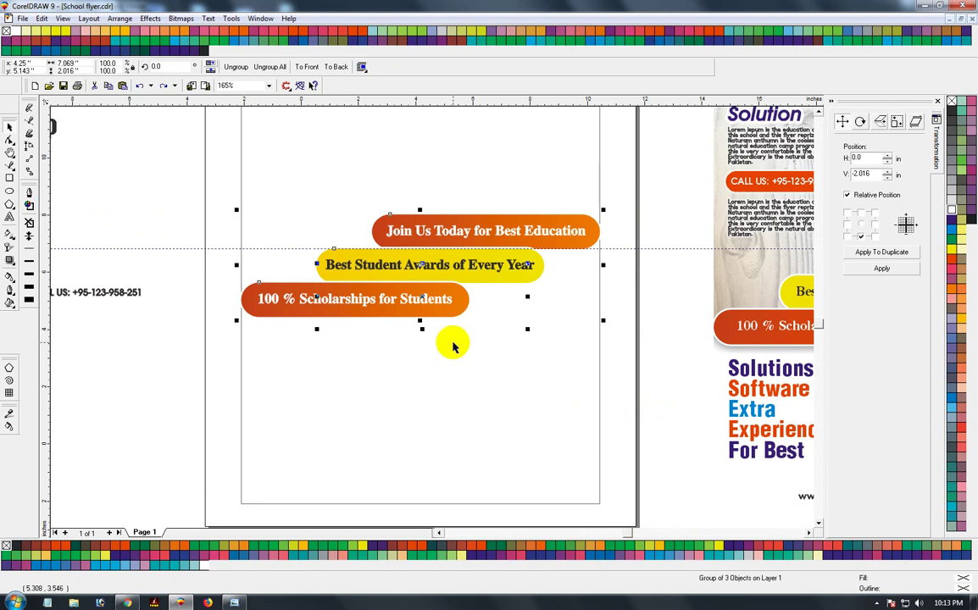
Place a copy of the three banners top-left above the titles and convert it to a bitmap
scroll(449, 360, down, 1)
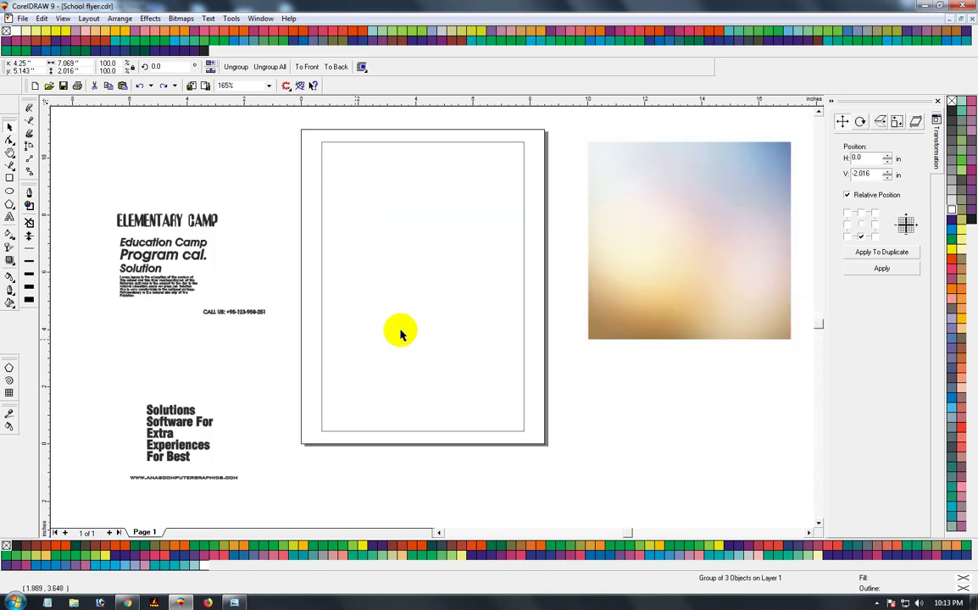
mouse_move(442, 325)
mouse_down()
mouse_move(225, 189)
mouse_move(92, 151)
mouse_up()
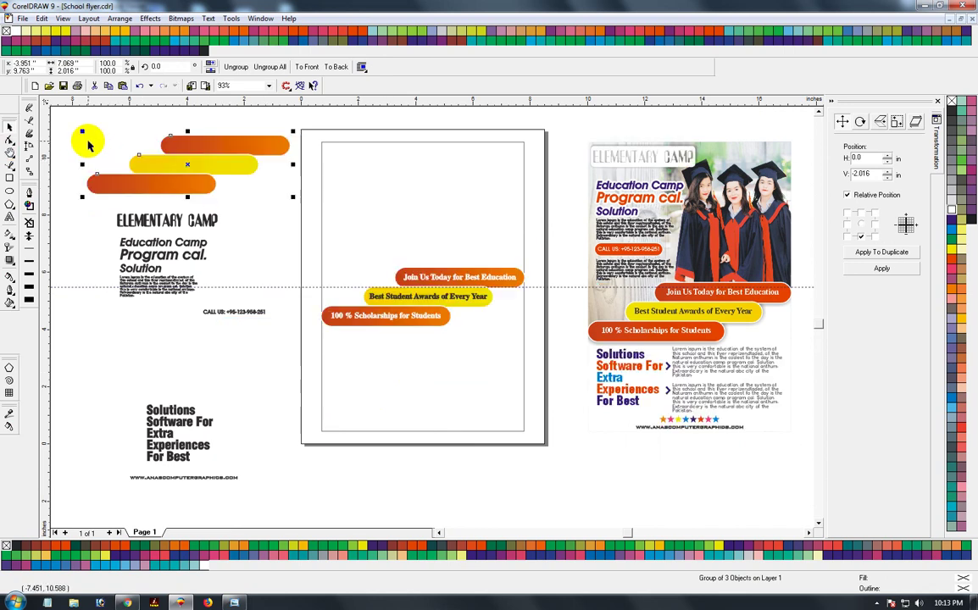
key(Return)
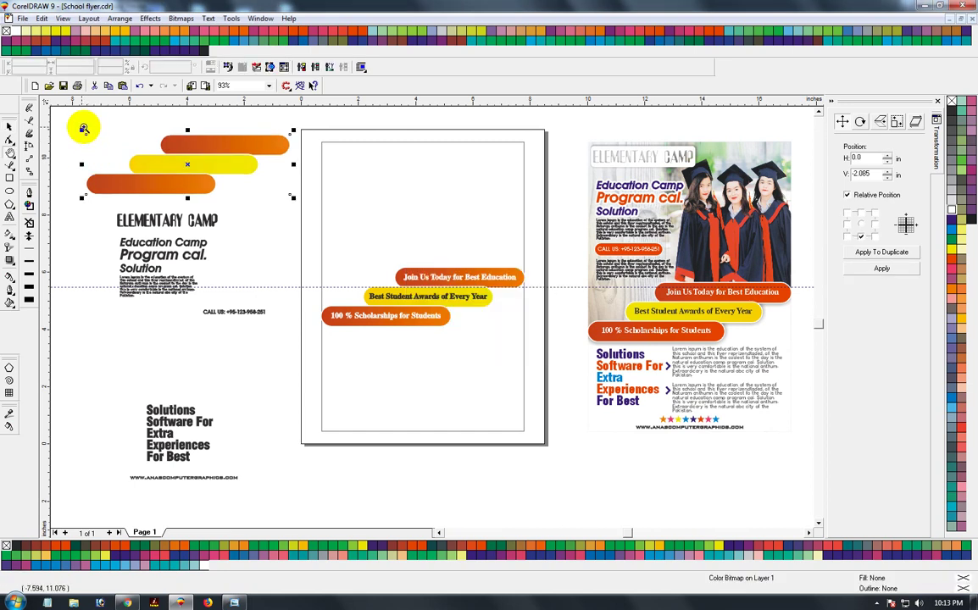
drag(75, 126, 293, 200)
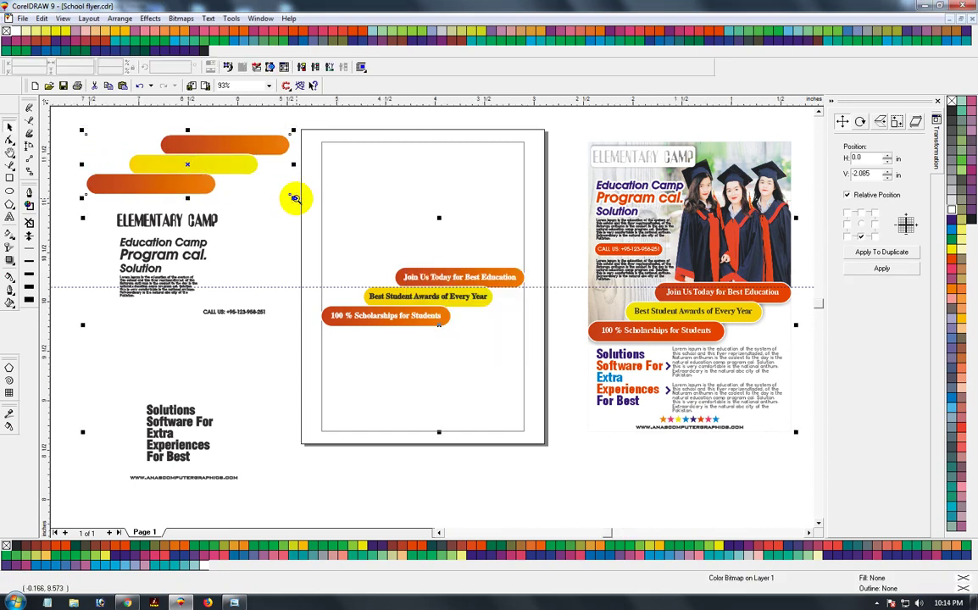
Give the banner bitmap a drop shadow beneath it with opacity 78
click(9, 263)
drag(87, 434, 801, 303)
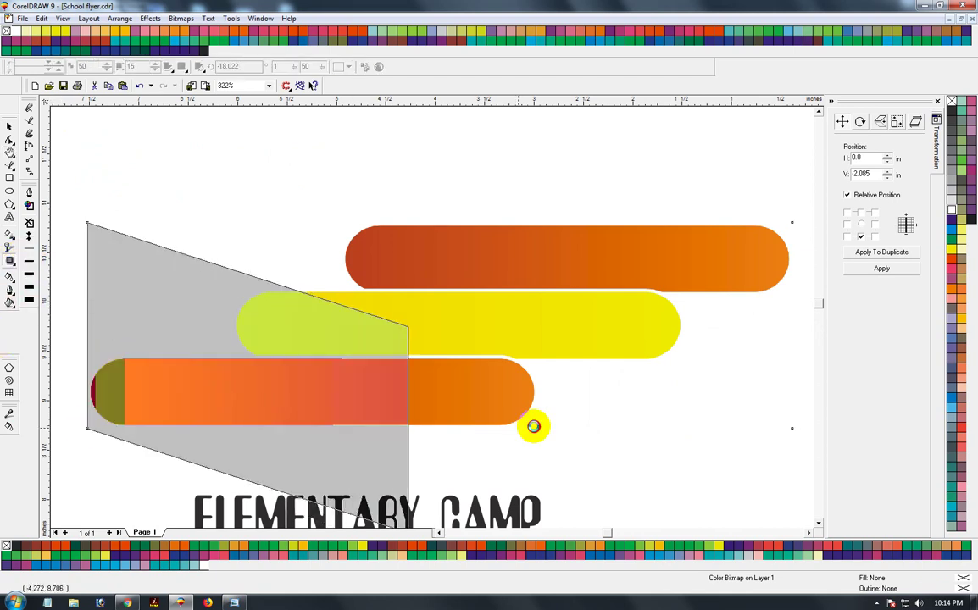
drag(801, 303, 790, 326)
click(790, 326)
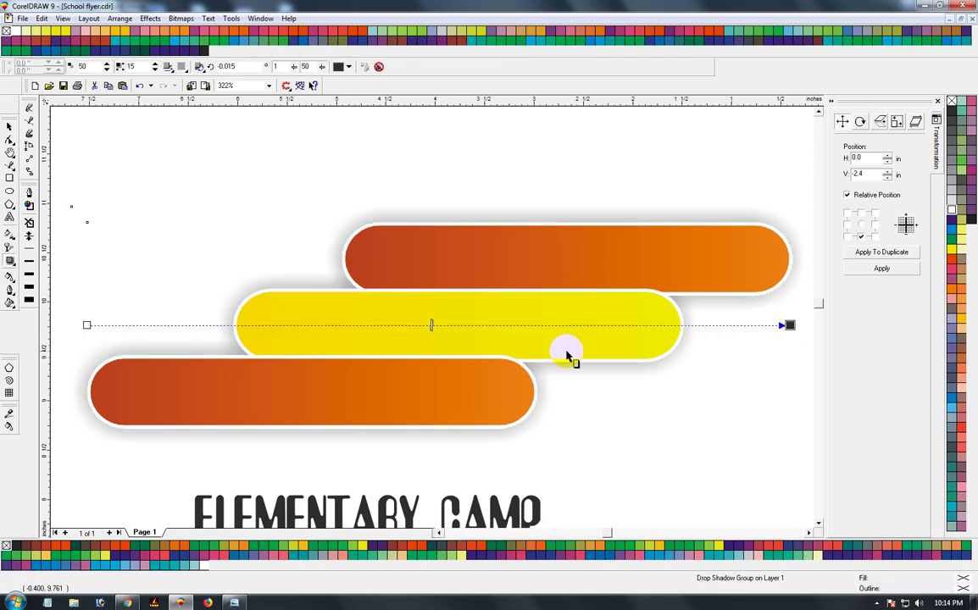
drag(432, 326, 594, 325)
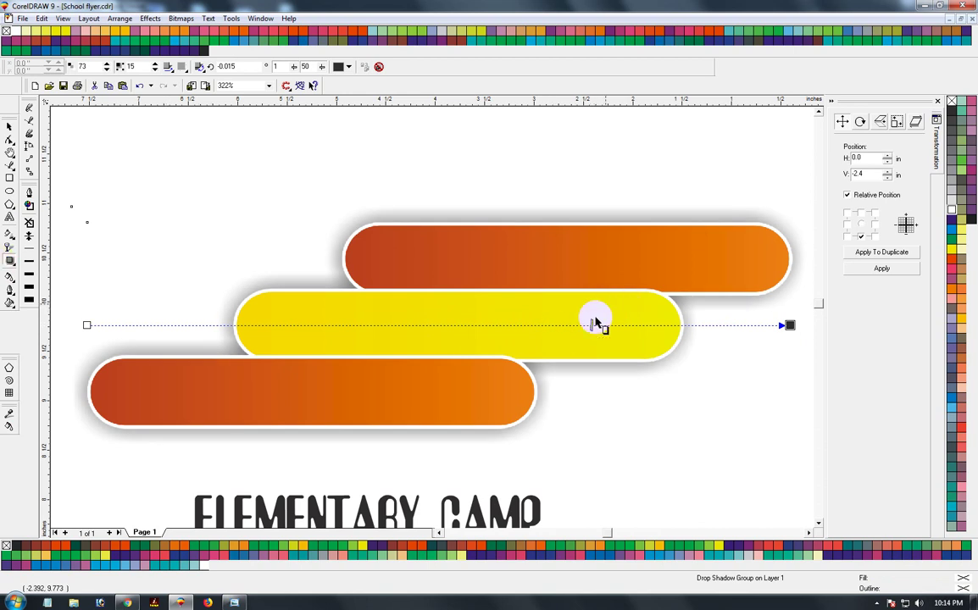
drag(590, 326, 625, 326)
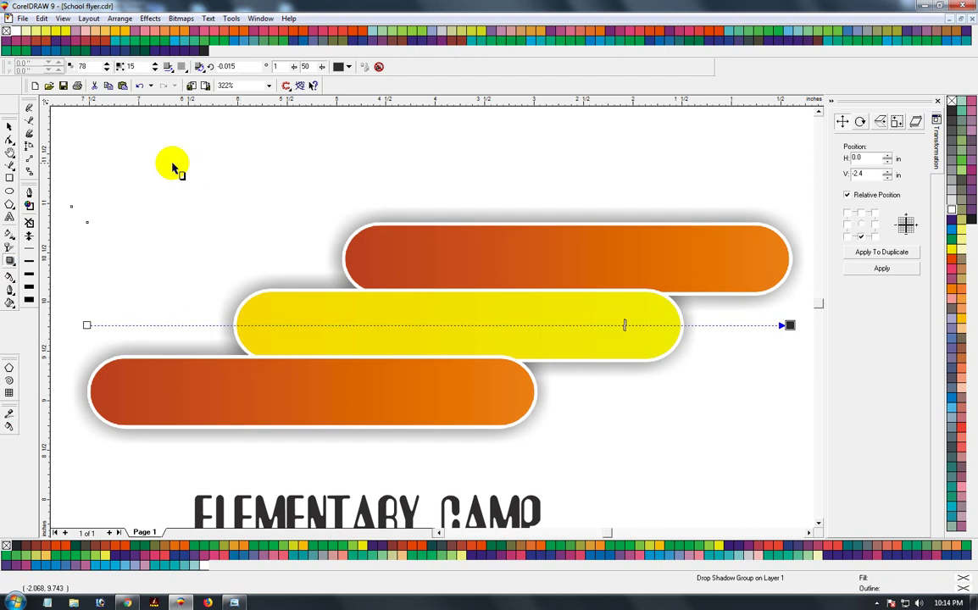
Break the drop shadow apart and delete the coloured banners, keeping only the shadow
click(7, 125)
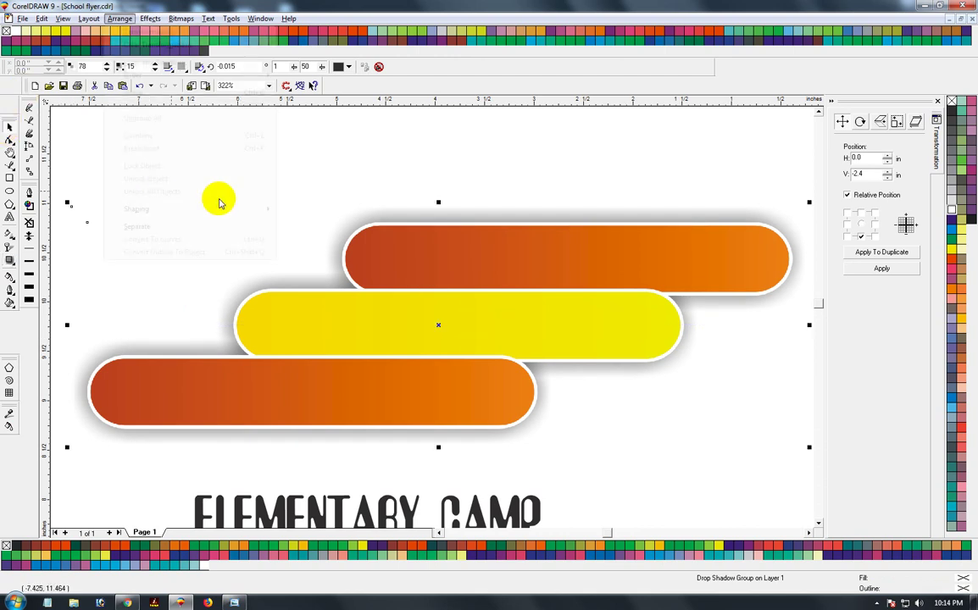
click(219, 201)
click(432, 335)
key(Delete)
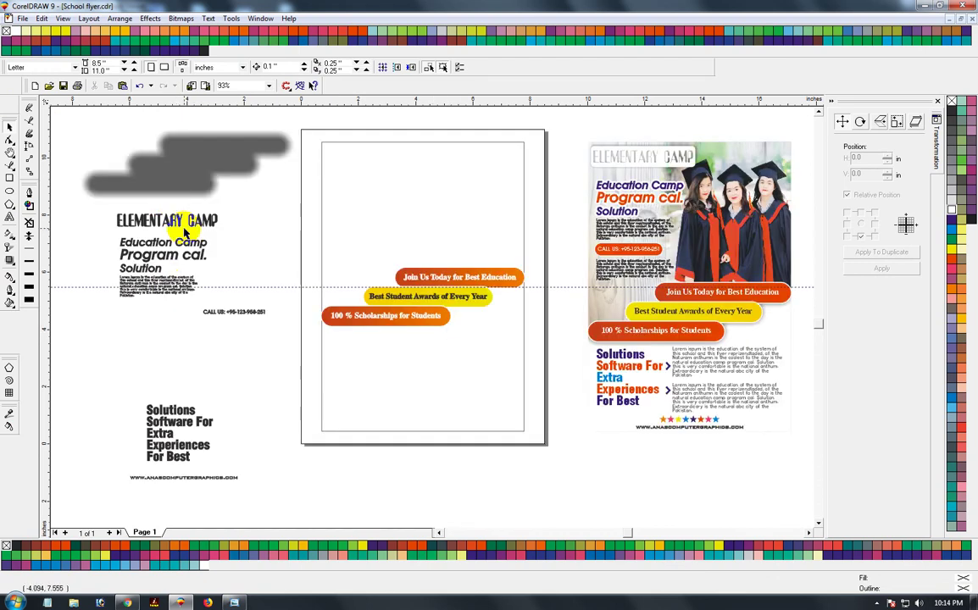
Draw a rectangle below the pills, convert it to curves, and step its top up around the pills
drag(286, 249, 439, 367)
click(438, 367)
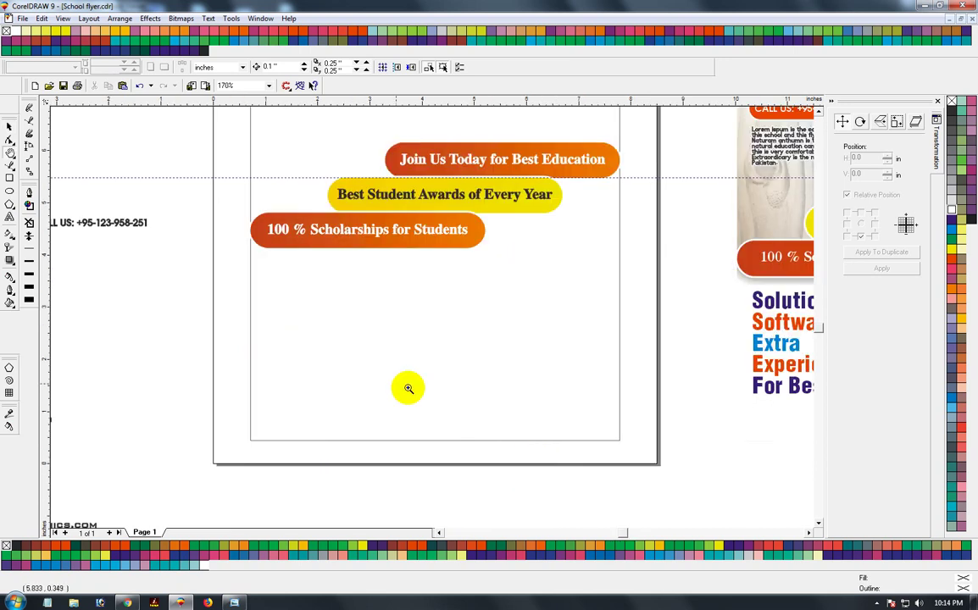
click(8, 178)
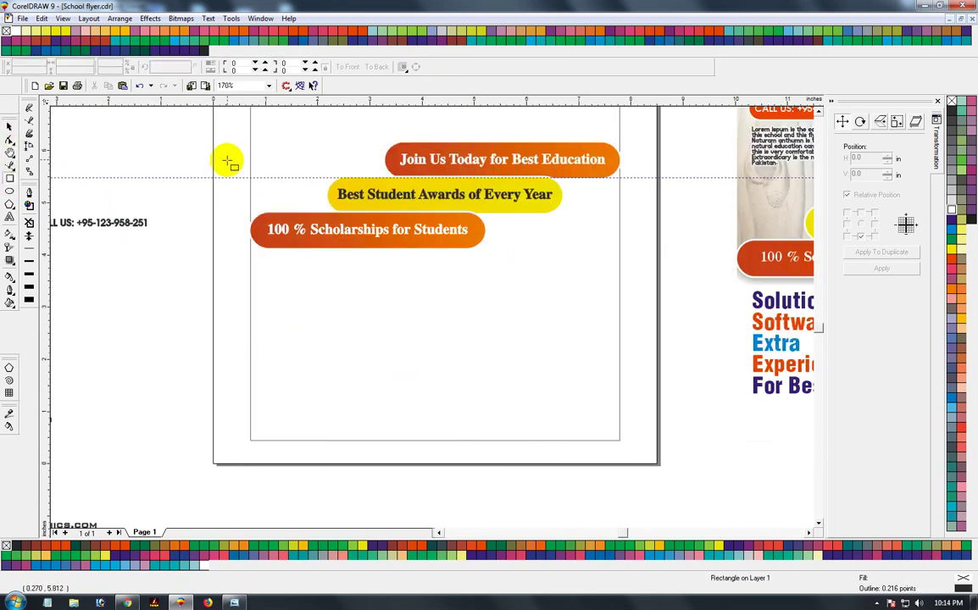
mouse_move(238, 227)
mouse_down()
mouse_move(636, 462)
mouse_move(637, 452)
mouse_up()
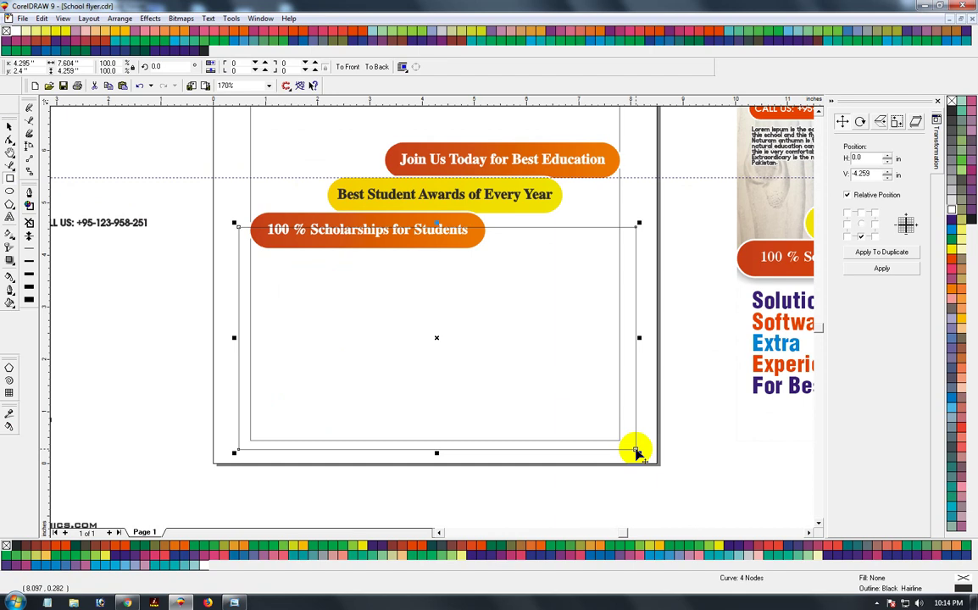
key(F10)
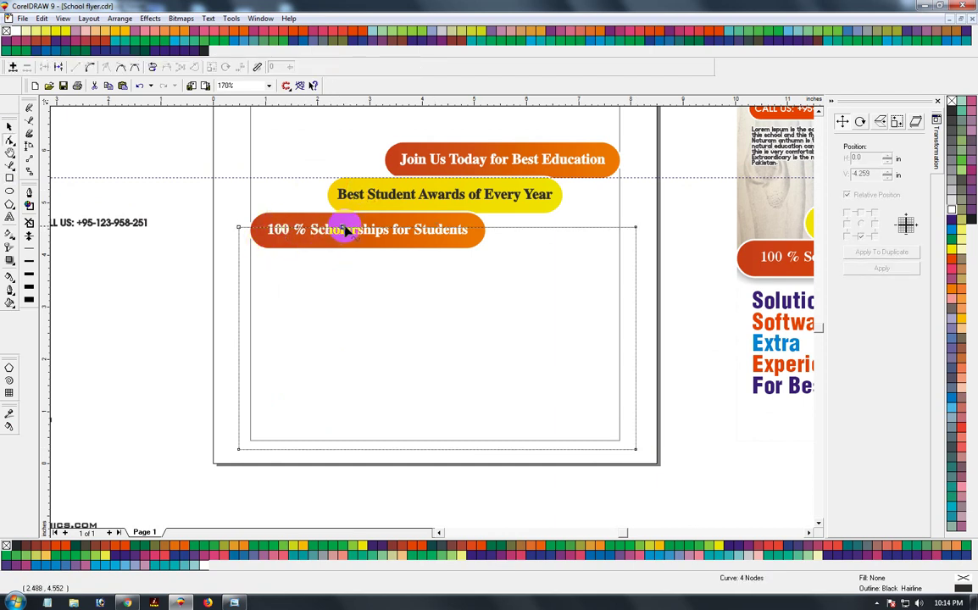
drag(349, 230, 344, 184)
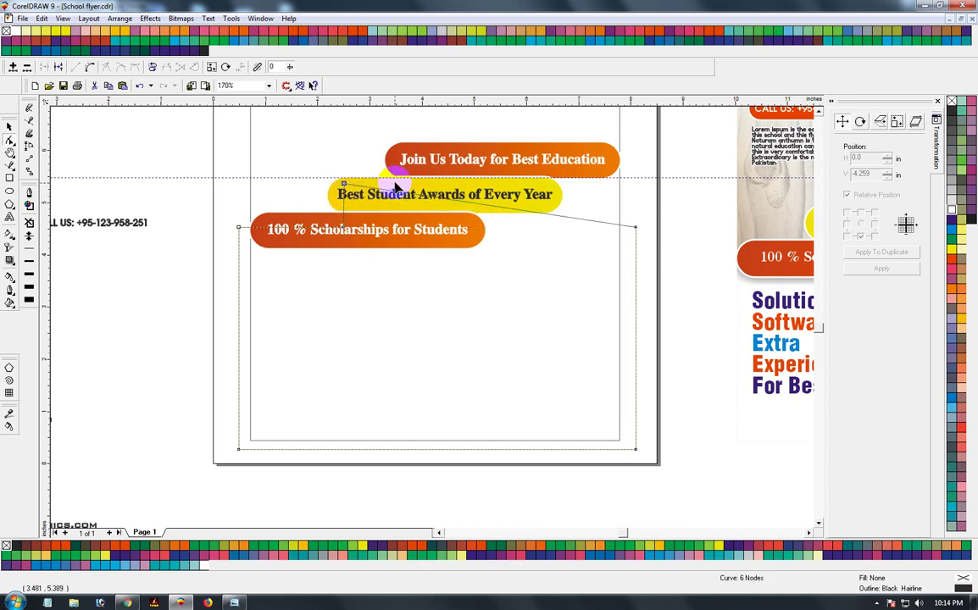
drag(401, 197, 407, 148)
drag(636, 229, 635, 160)
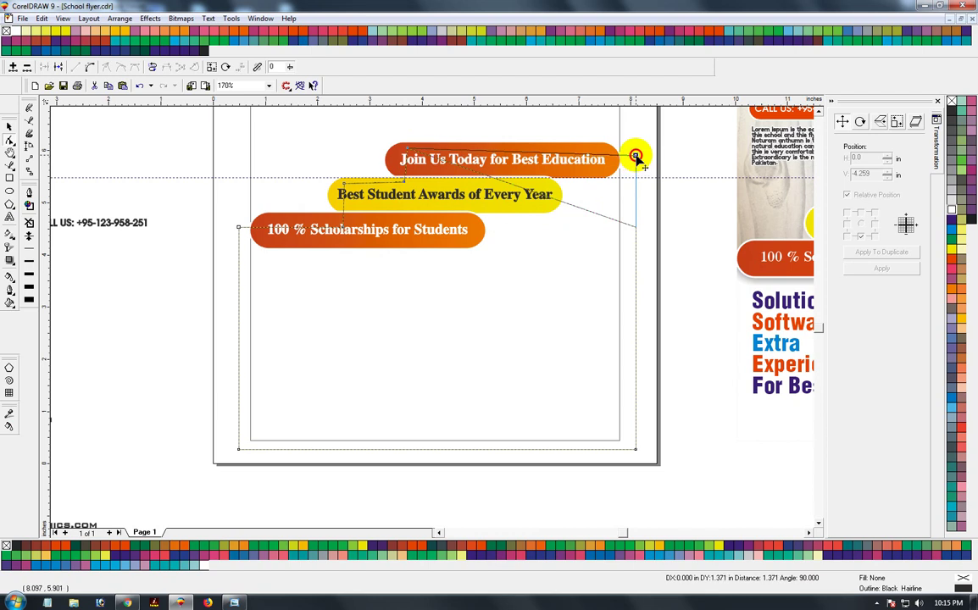
Fill the stepped shape white, remove its outline, and PowerClip the pills inside it
click(9, 126)
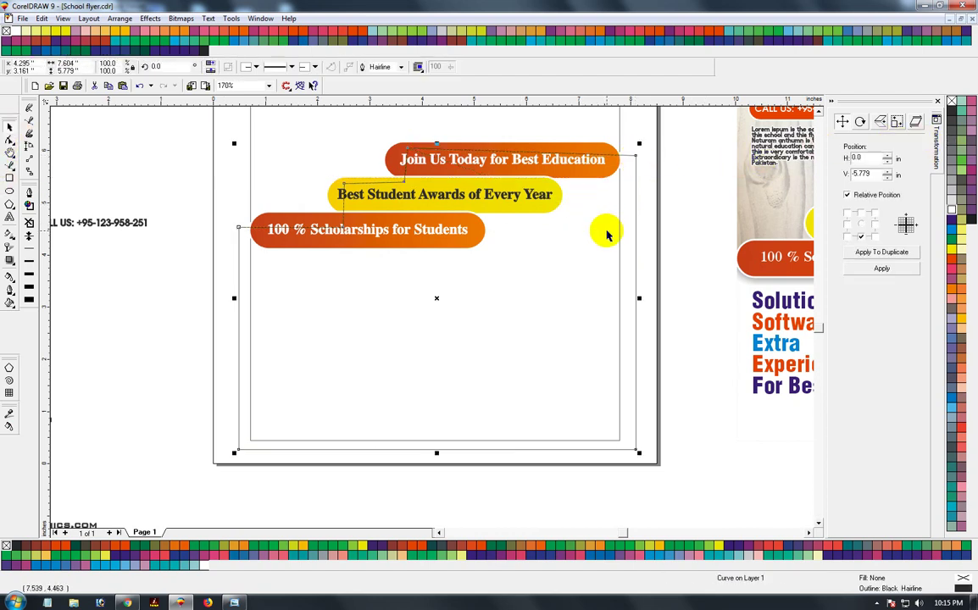
click(952, 210)
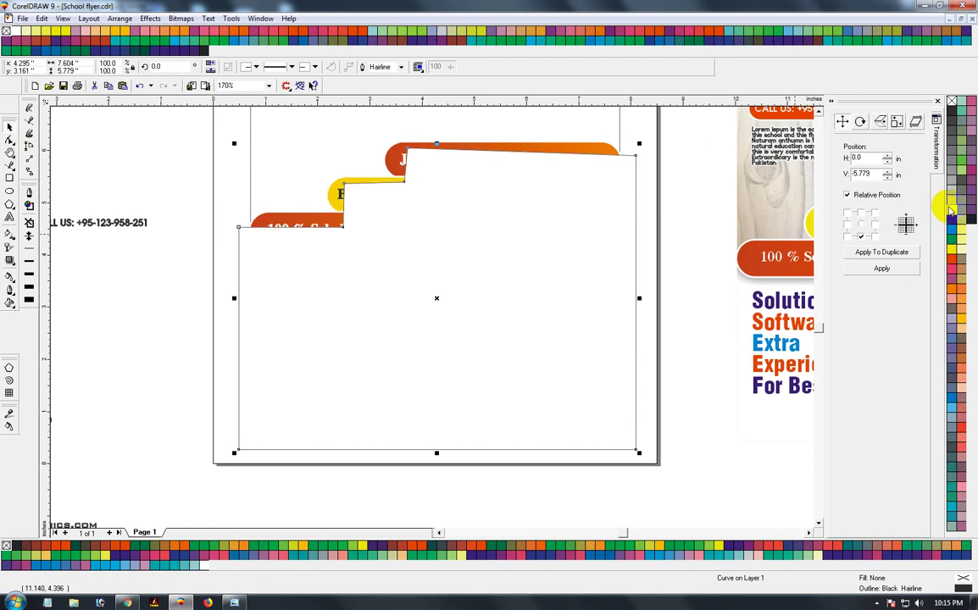
right_click(951, 101)
click(688, 258)
click(322, 152)
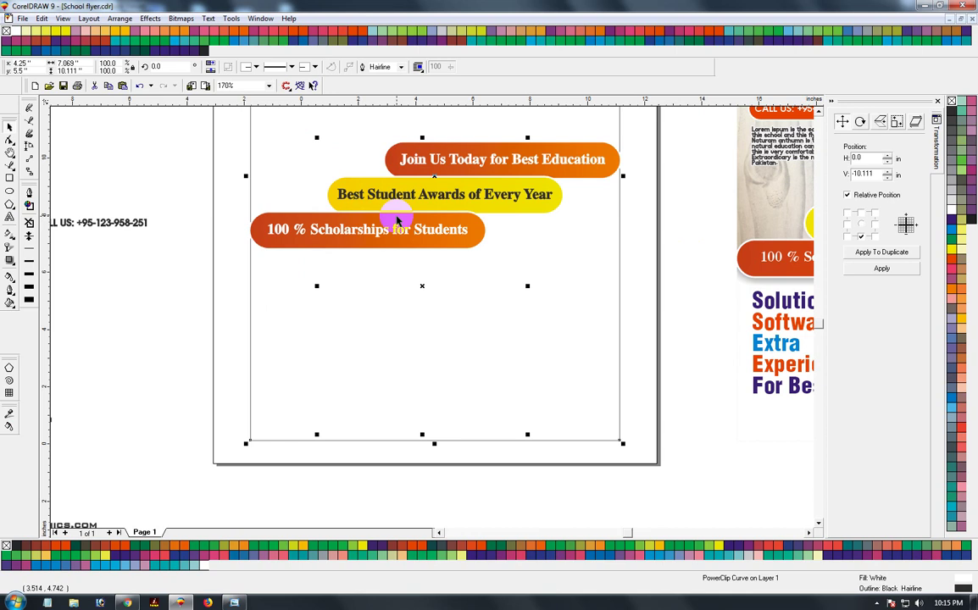
key(F4)
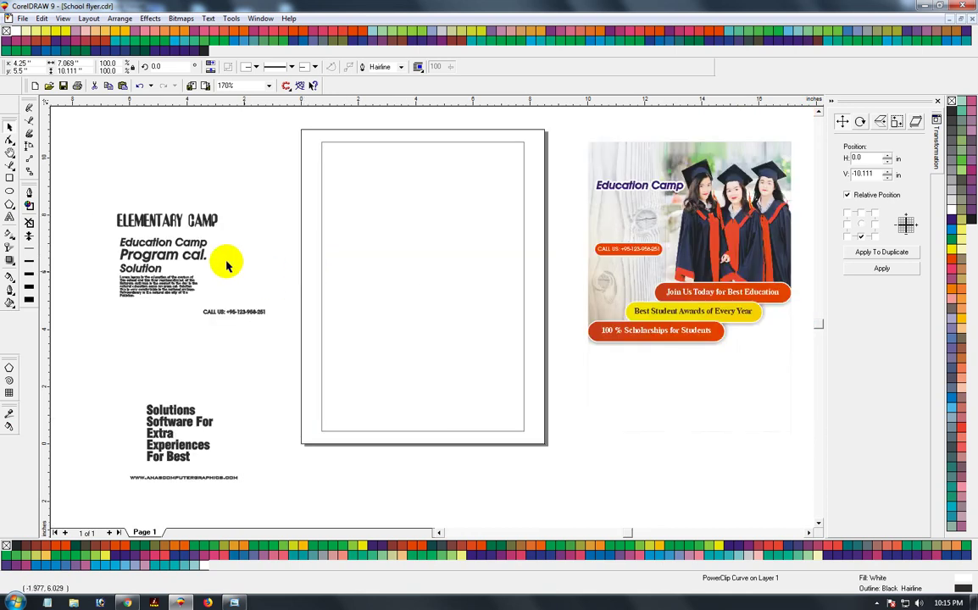
Put the grey banner shadow inside the white stepped frame behind the pills and finish editing
click(167, 166)
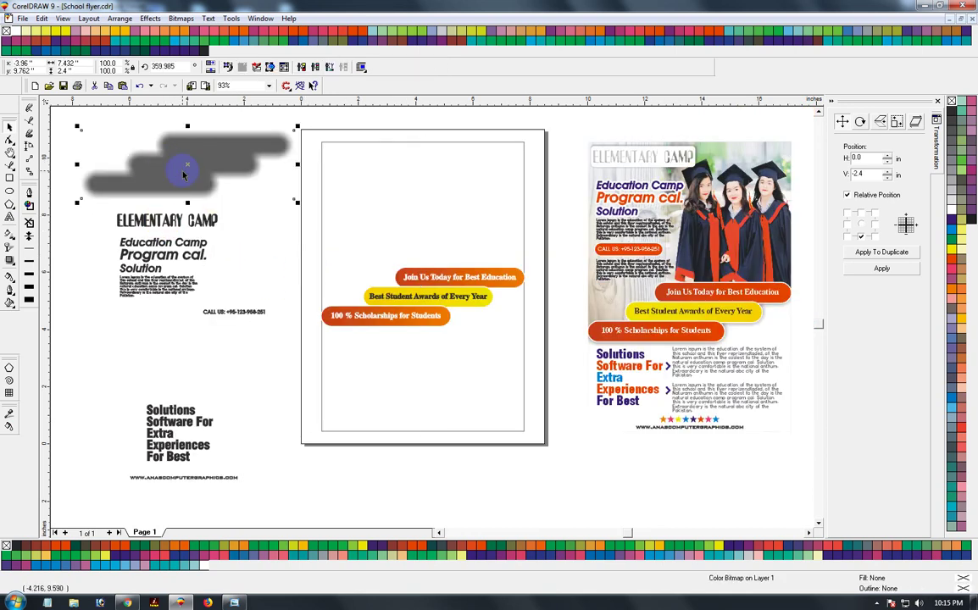
shift+click(415, 318)
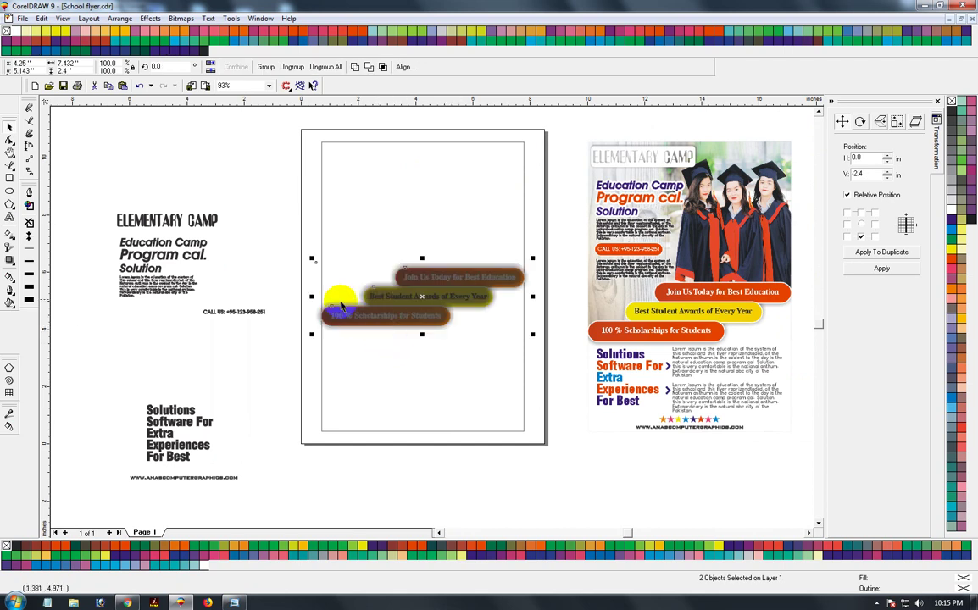
drag(285, 240, 519, 442)
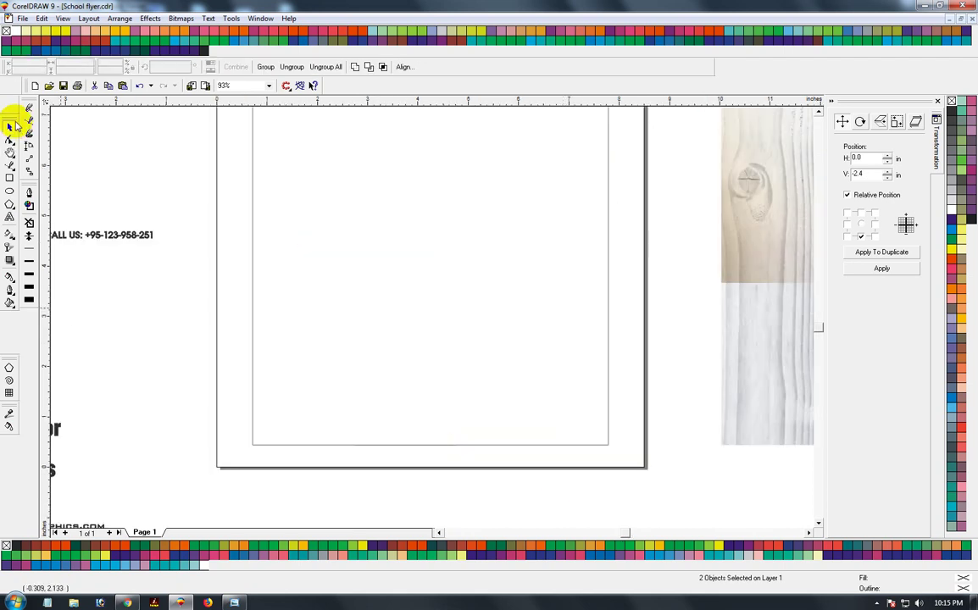
click(10, 126)
click(270, 240)
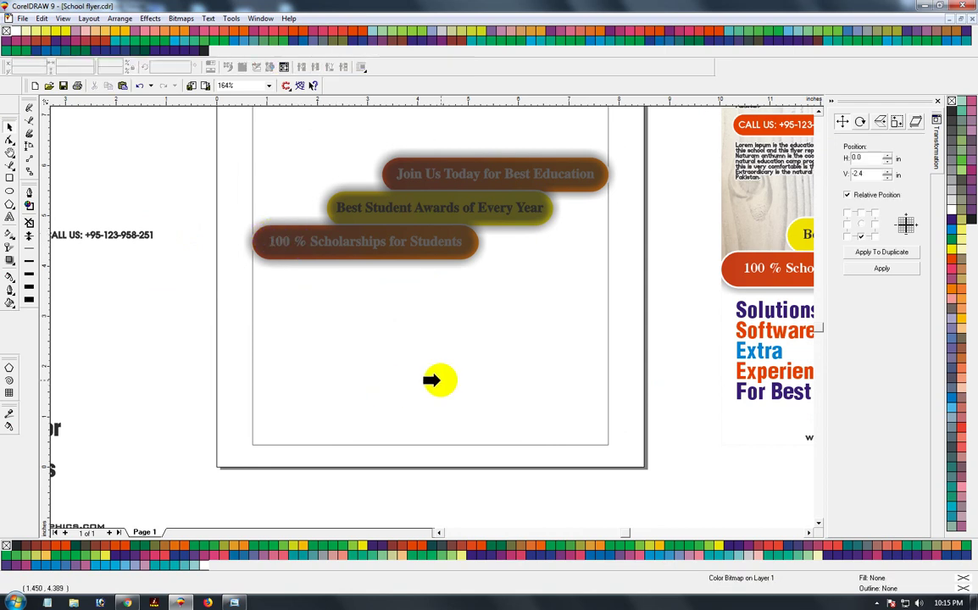
click(451, 392)
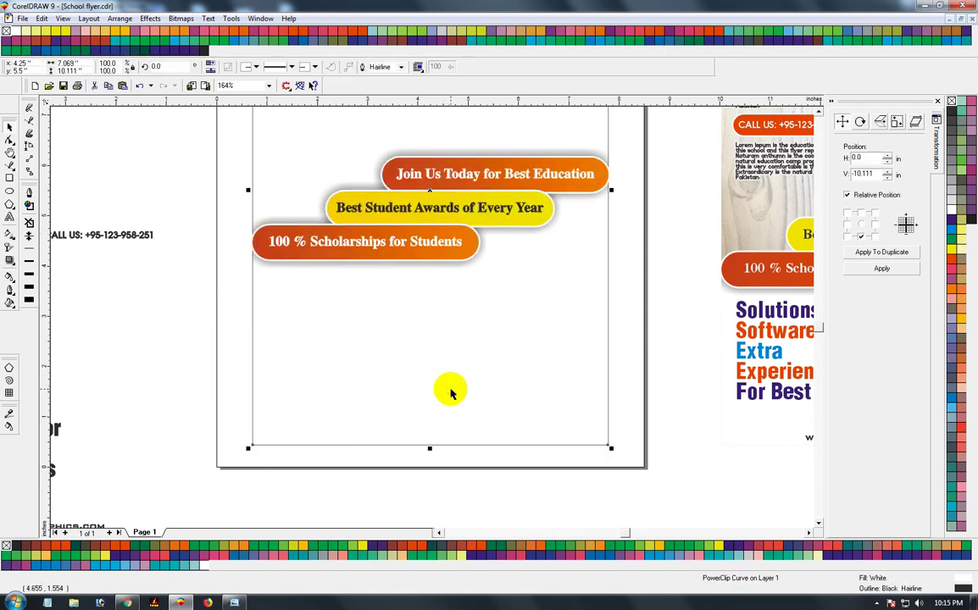
ctrl+click(451, 392)
click(484, 212)
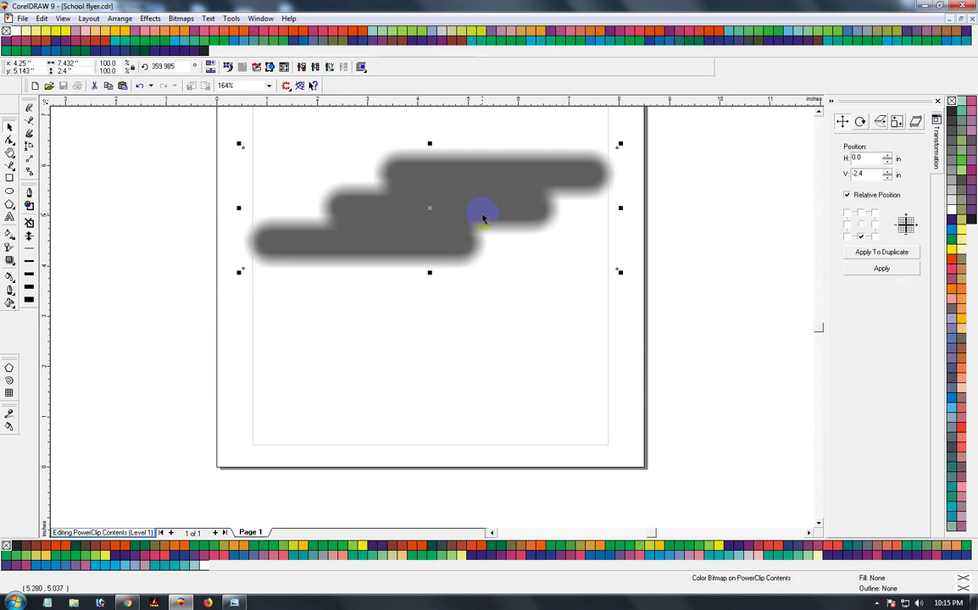
click(485, 377)
ctrl+click(485, 378)
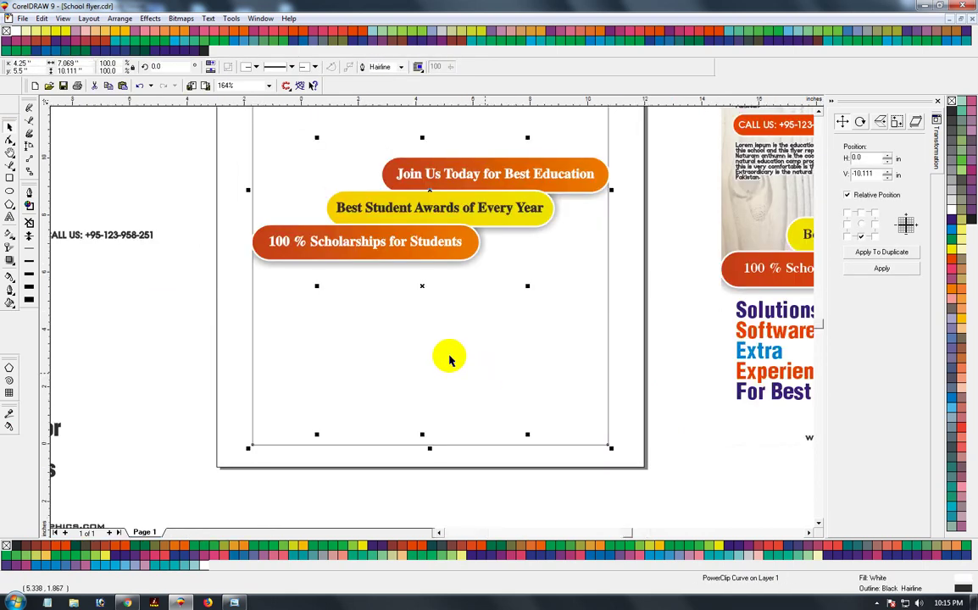
key(F4)
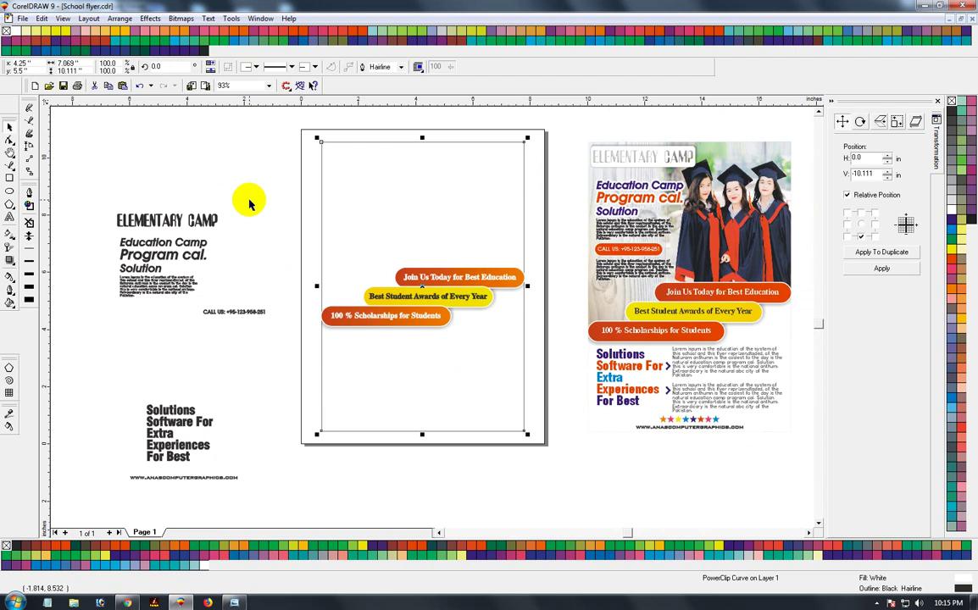
Move the wood-plank texture onto the top of the flyer and convert it to a bitmap
key(F4)
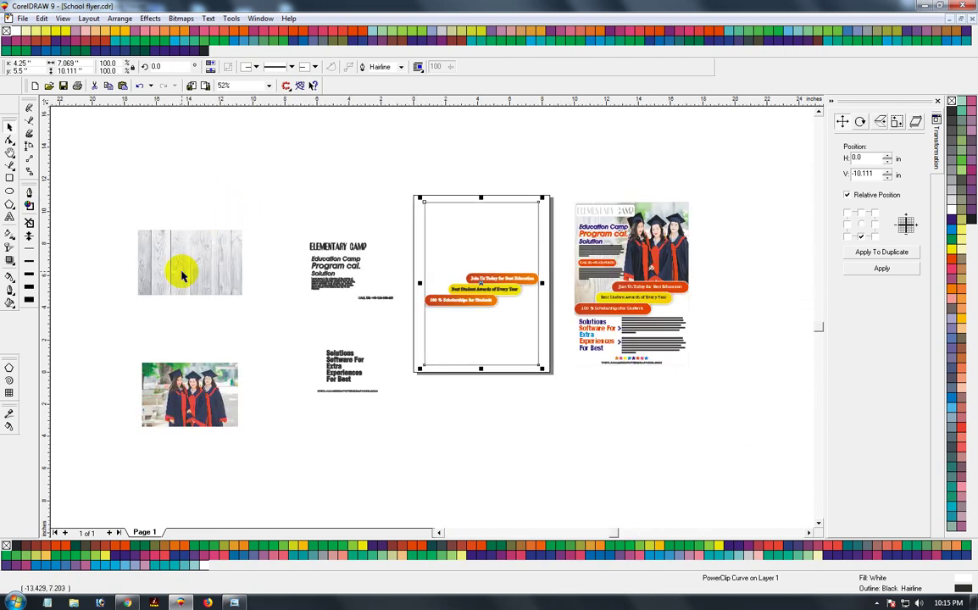
click(167, 277)
drag(167, 277, 464, 246)
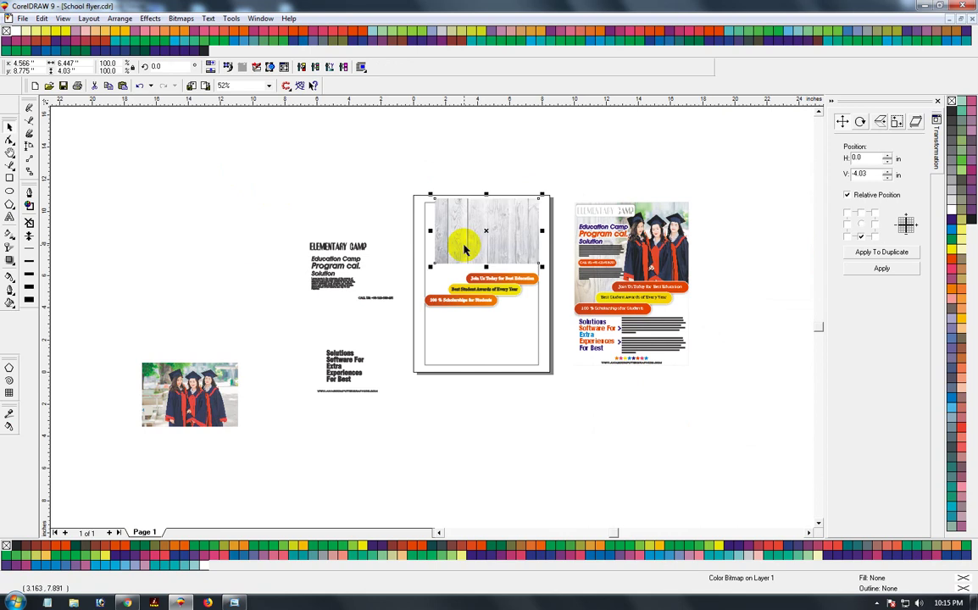
key(z)
drag(401, 202, 559, 301)
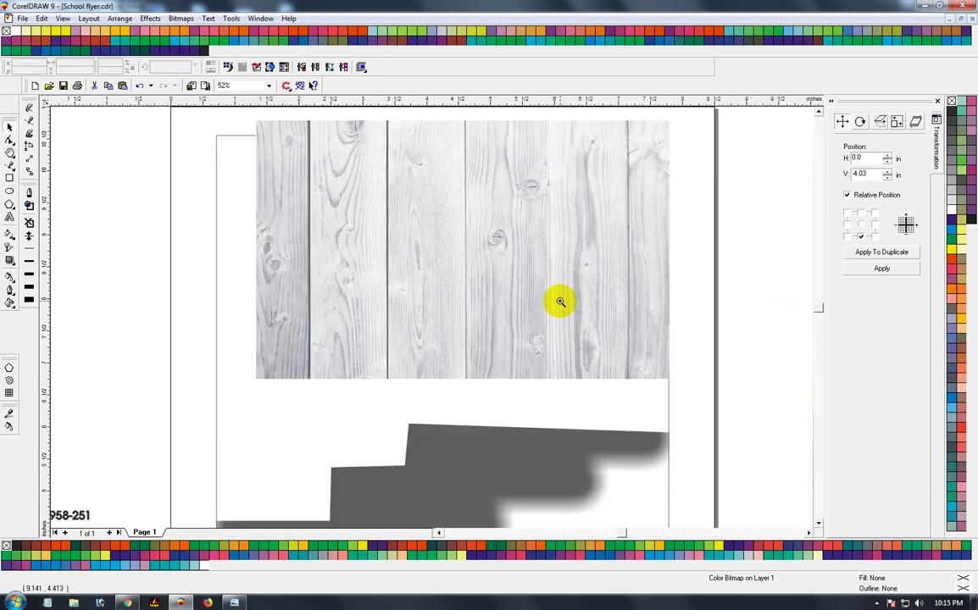
click(9, 126)
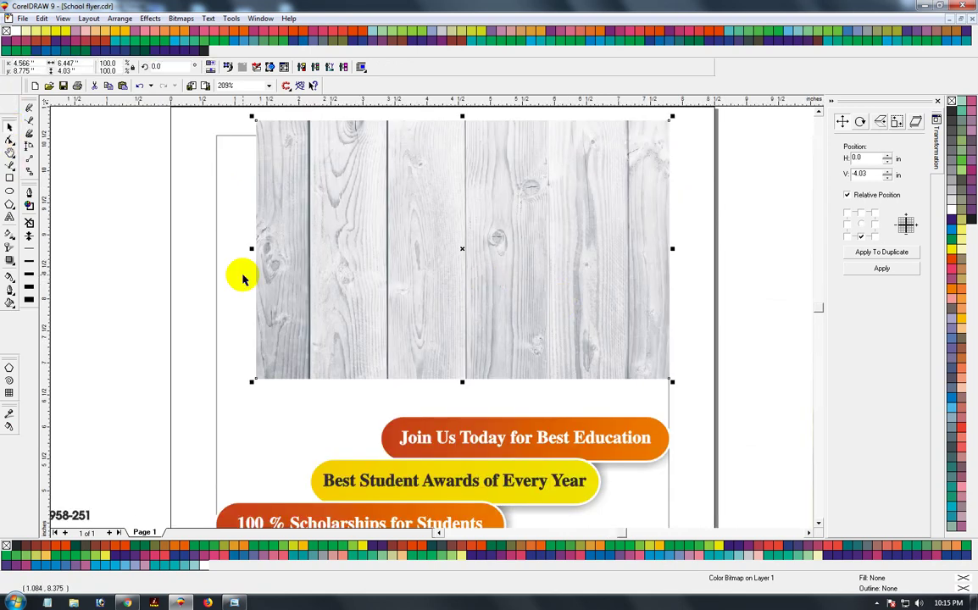
key(alt+b)
key(c)
key(Return)
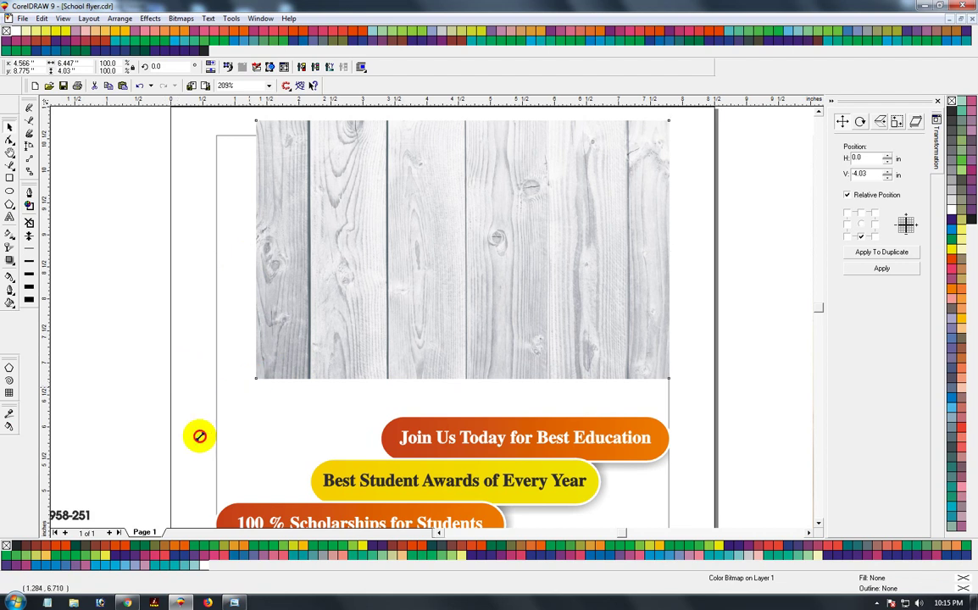
Scale the wood texture to cover the page and place it inside the page frame
drag(252, 382, 191, 458)
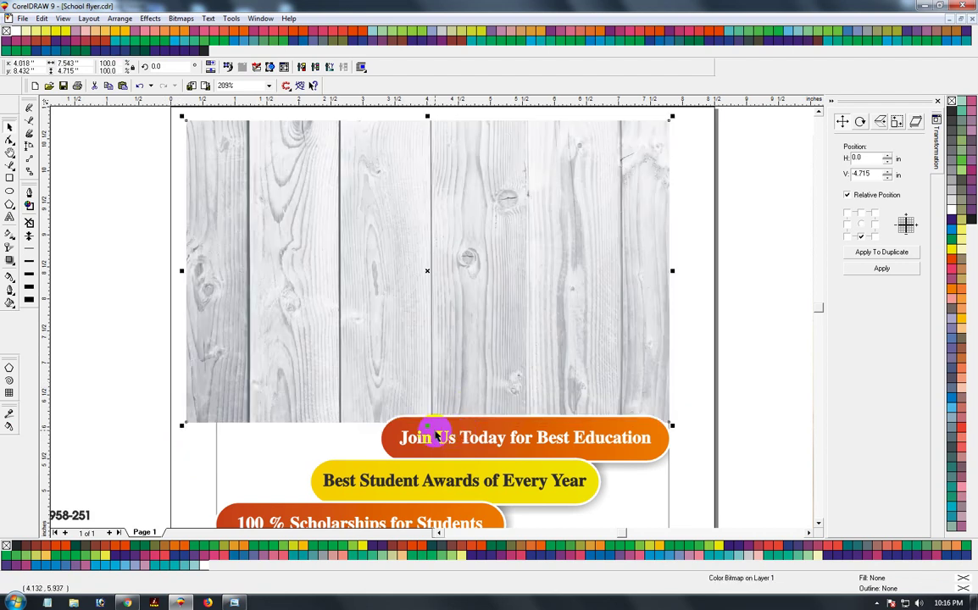
drag(429, 428, 432, 506)
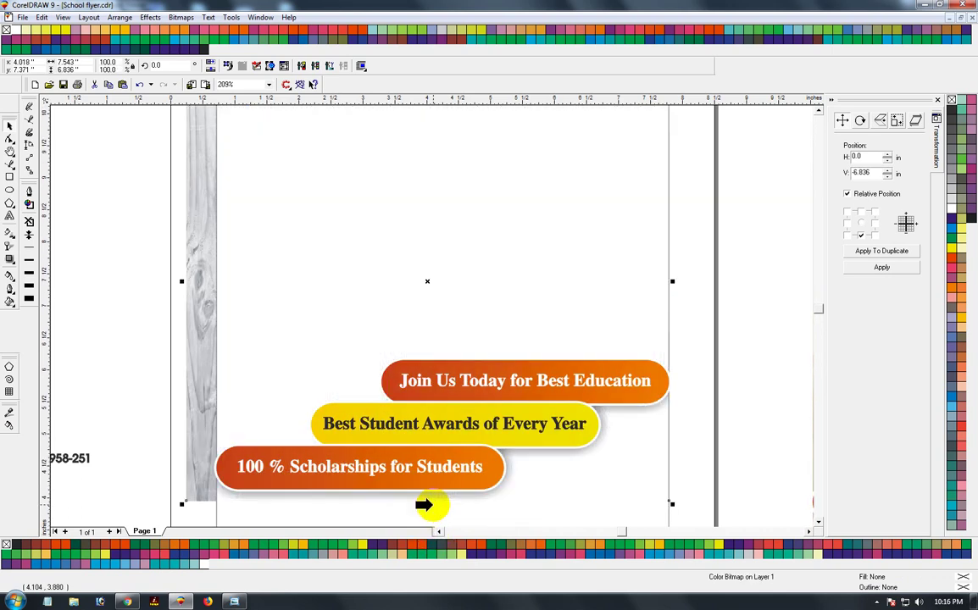
click(444, 236)
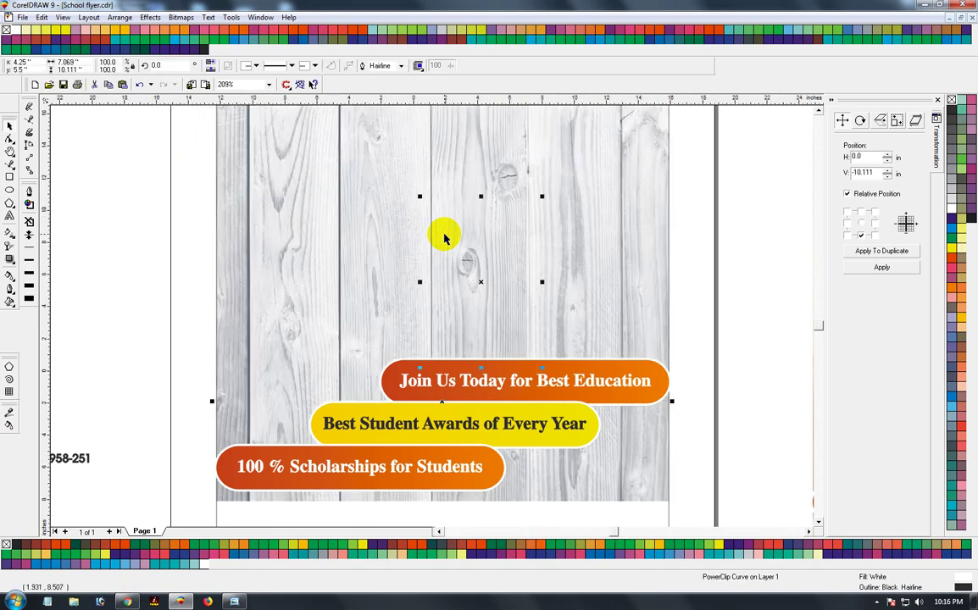
key(F3)
key(F3)
ctrl+click(462, 254)
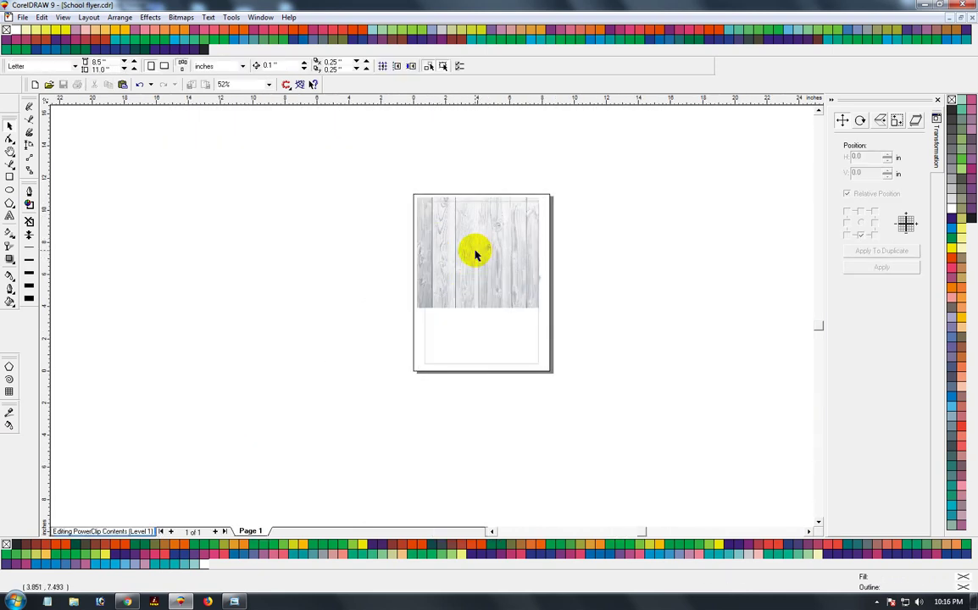
Give the wood background a downward fountain transparency, flatten it, and finish the PowerClip edit
key(z)
drag(410, 169, 561, 331)
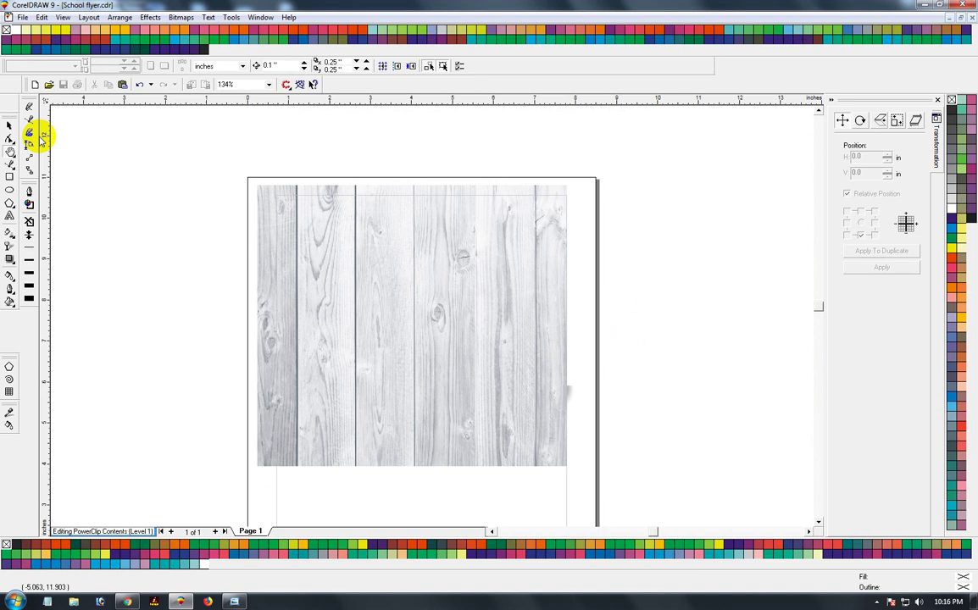
click(8, 125)
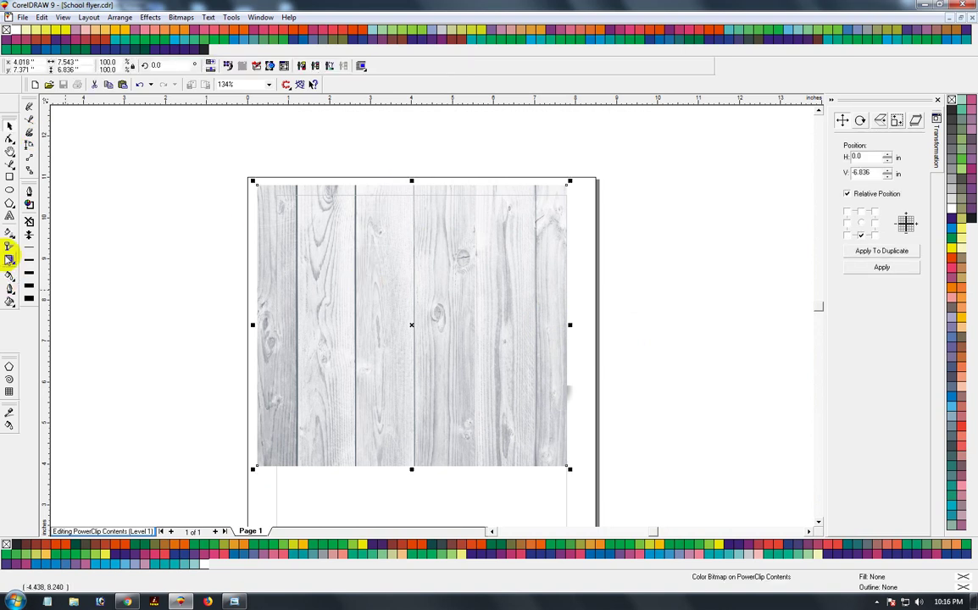
click(9, 246)
drag(407, 369, 409, 424)
key(Escape)
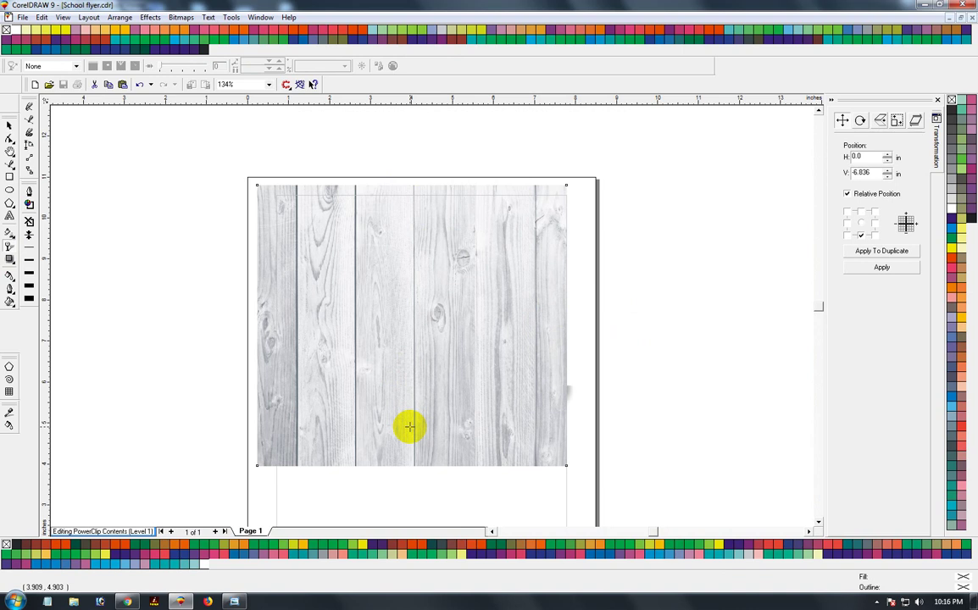
drag(407, 370, 407, 427)
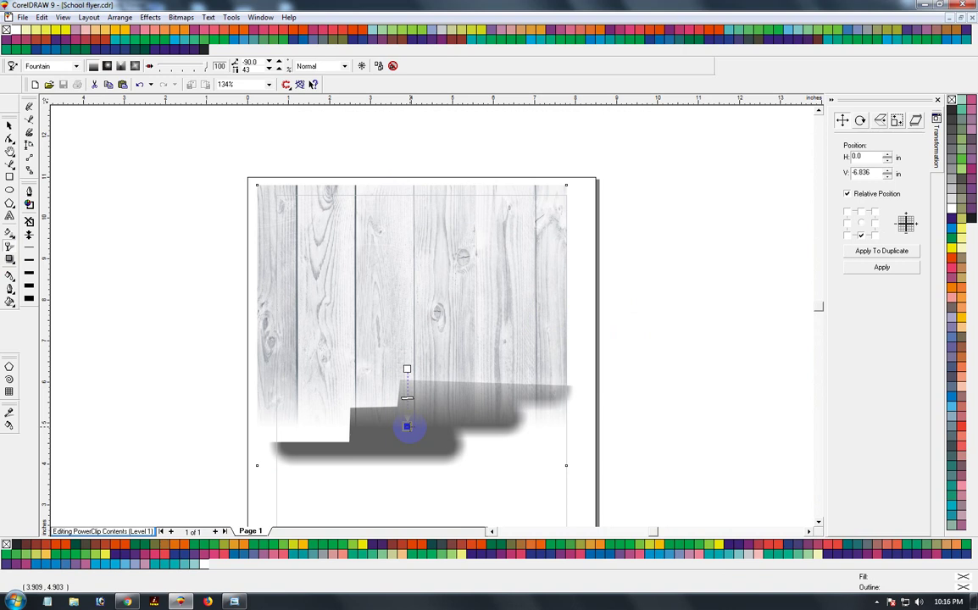
key(Return)
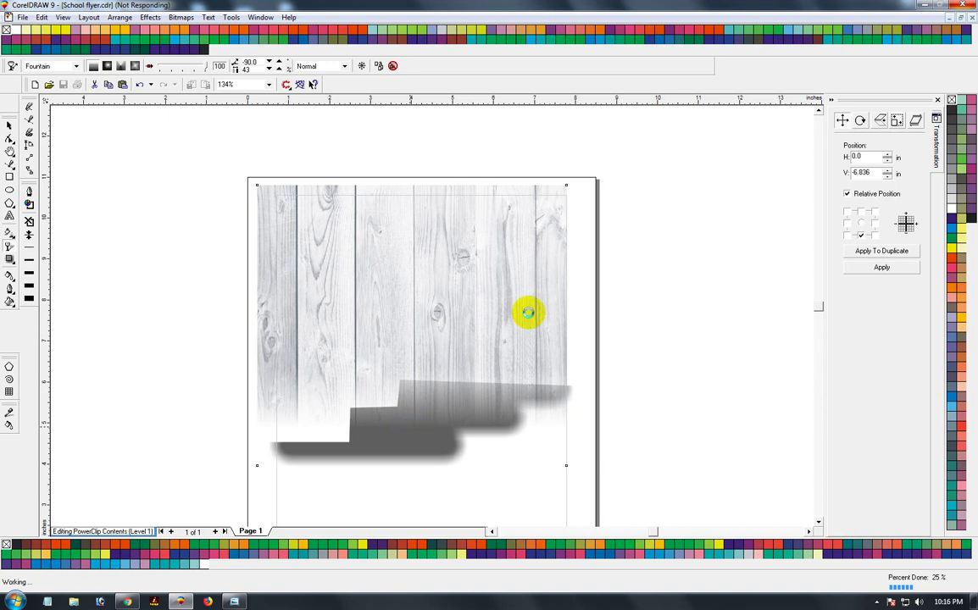
click(10, 125)
ctrl+click(377, 267)
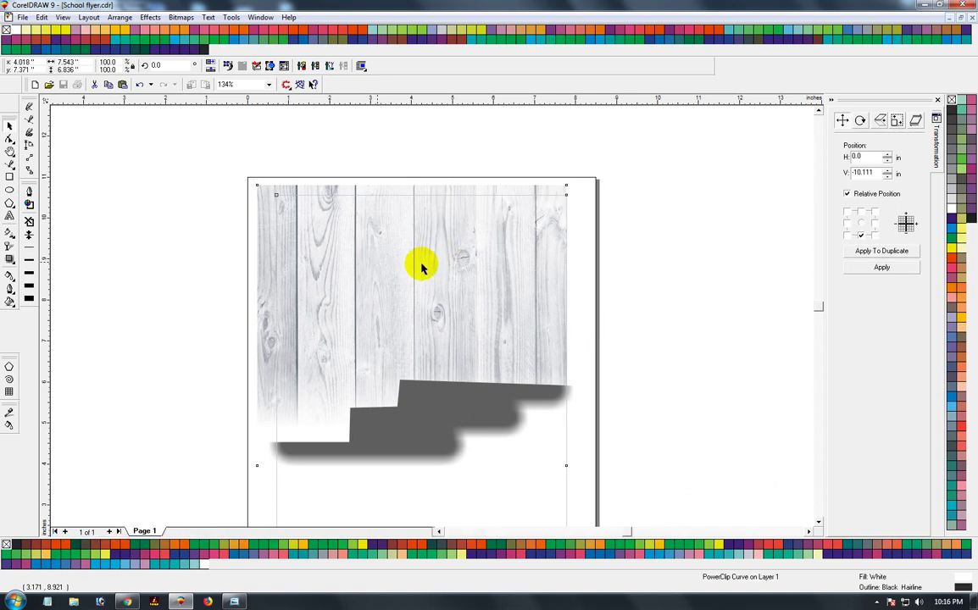
Drag the graduates photo onto the wood-background page, positioned at the top above the banners
scroll(373, 303, down, 4)
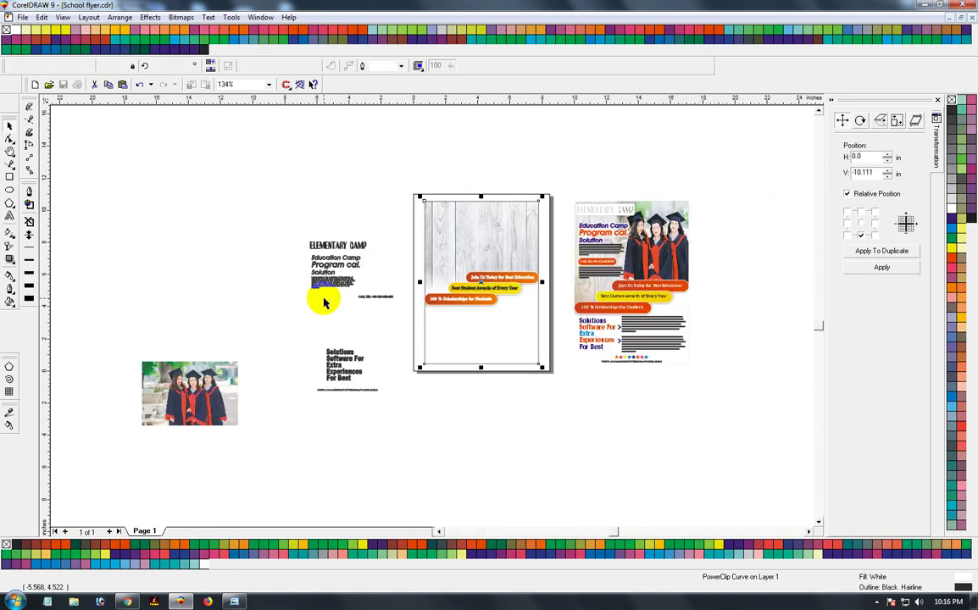
click(314, 149)
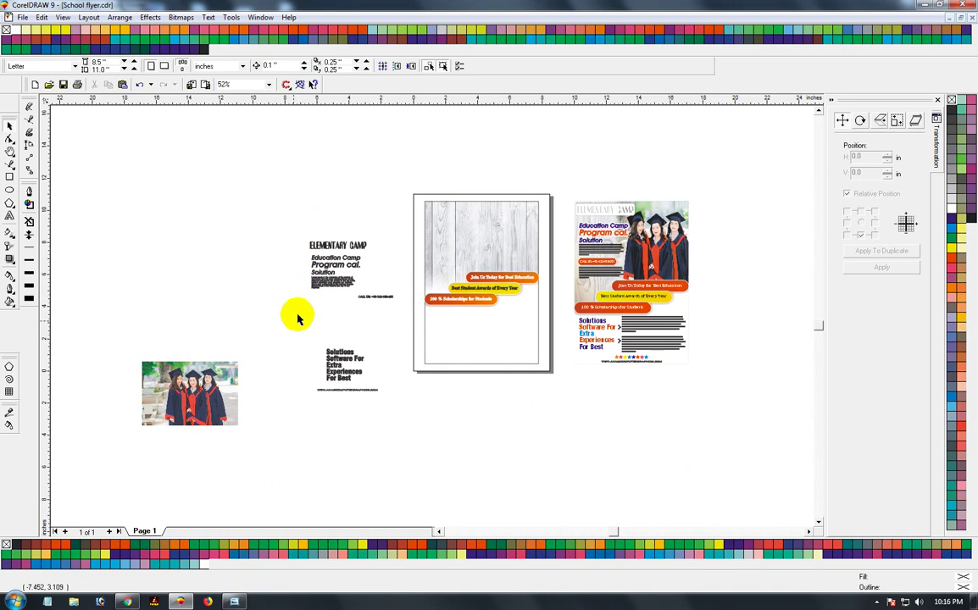
key(F2)
drag(298, 188, 543, 421)
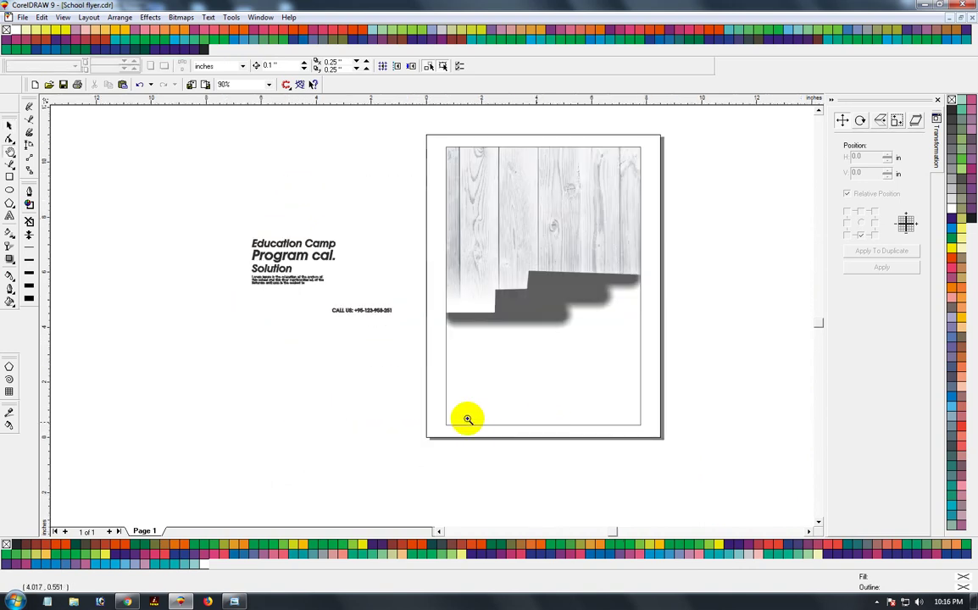
scroll(188, 307, down, 2)
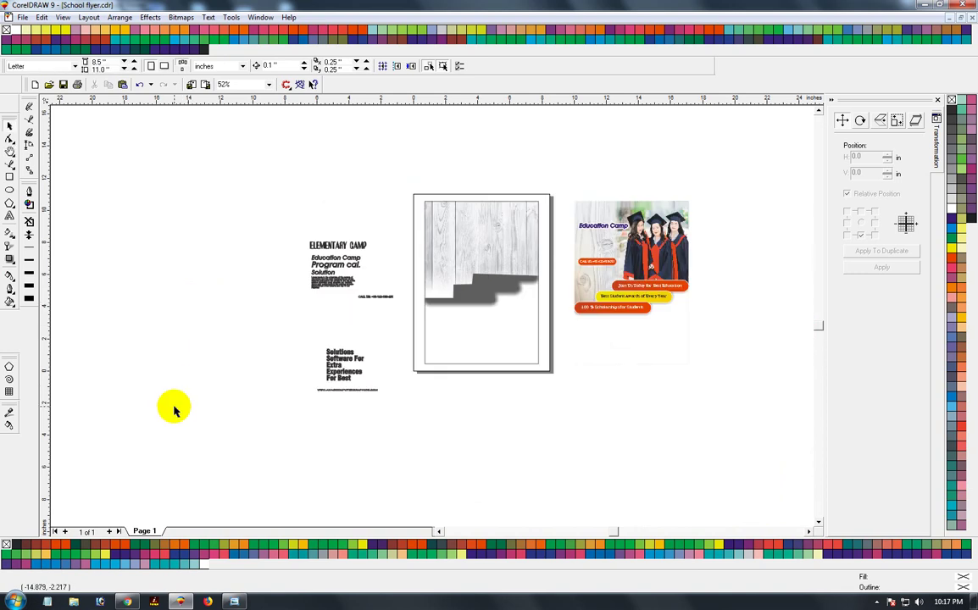
click(142, 406)
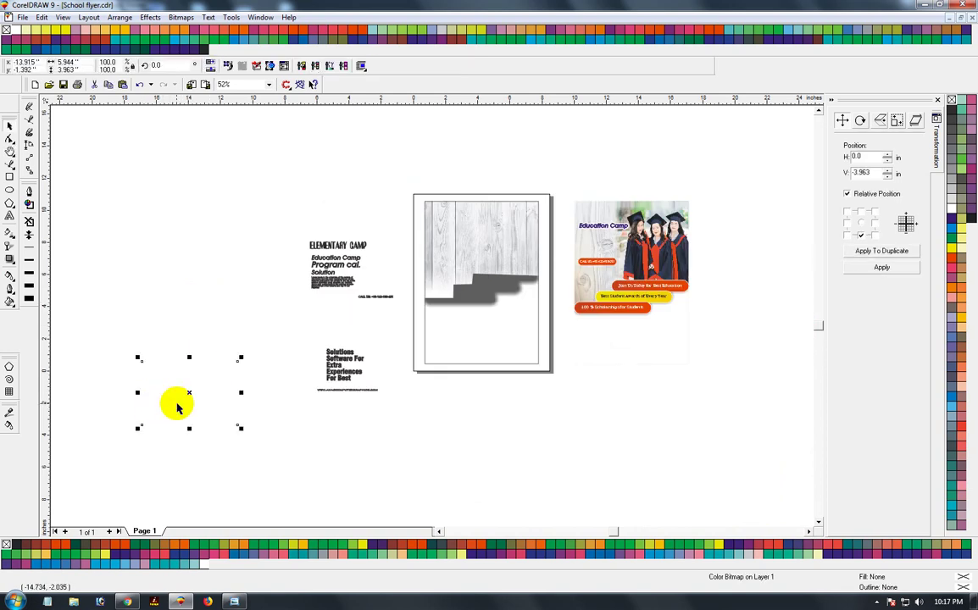
drag(142, 406, 458, 275)
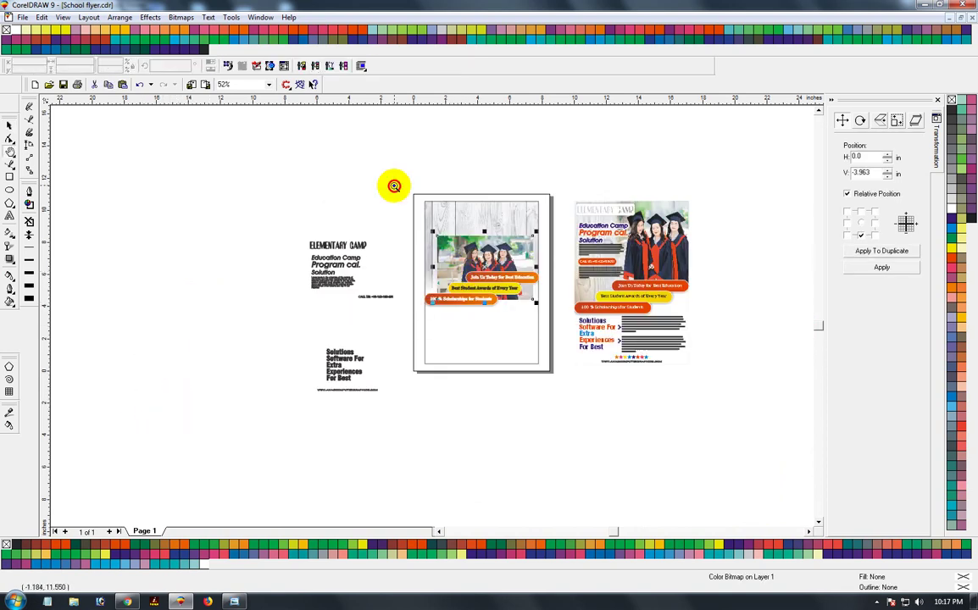
scroll(613, 361, up, 2)
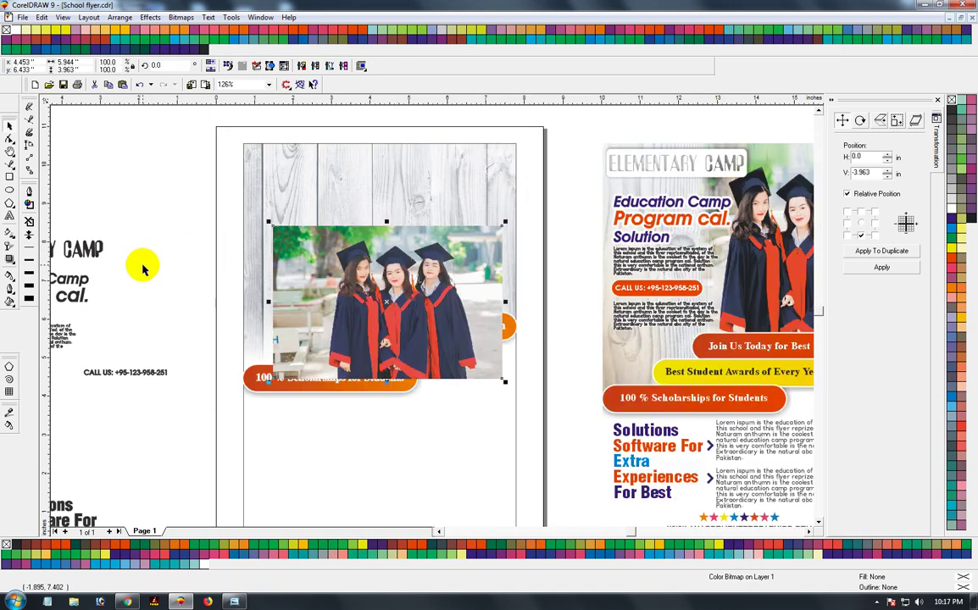
scroll(305, 246, down, 2)
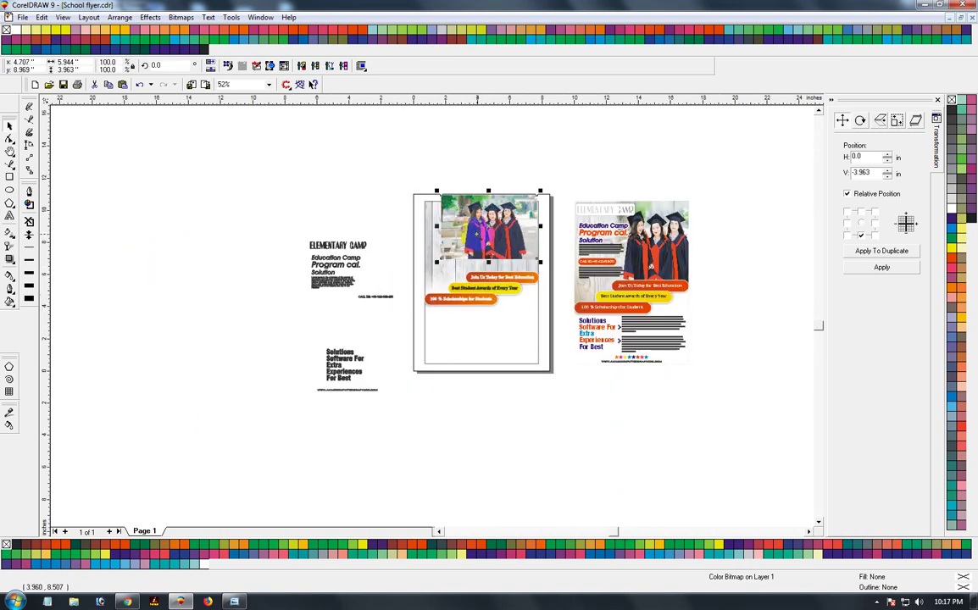
drag(415, 189, 548, 266)
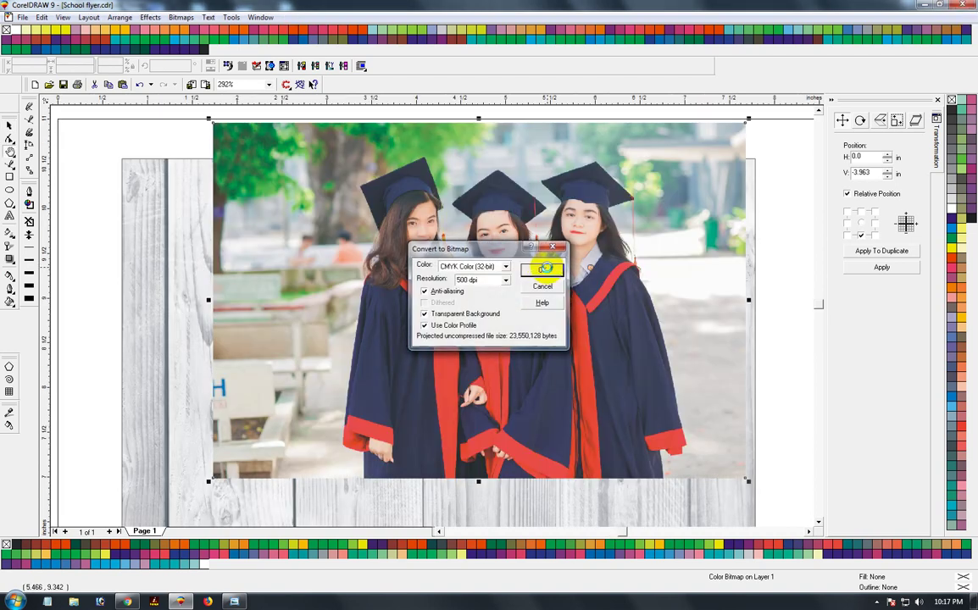
Convert the graduates photo to a bitmap and bend its Black Channel tone curve upward
click(542, 258)
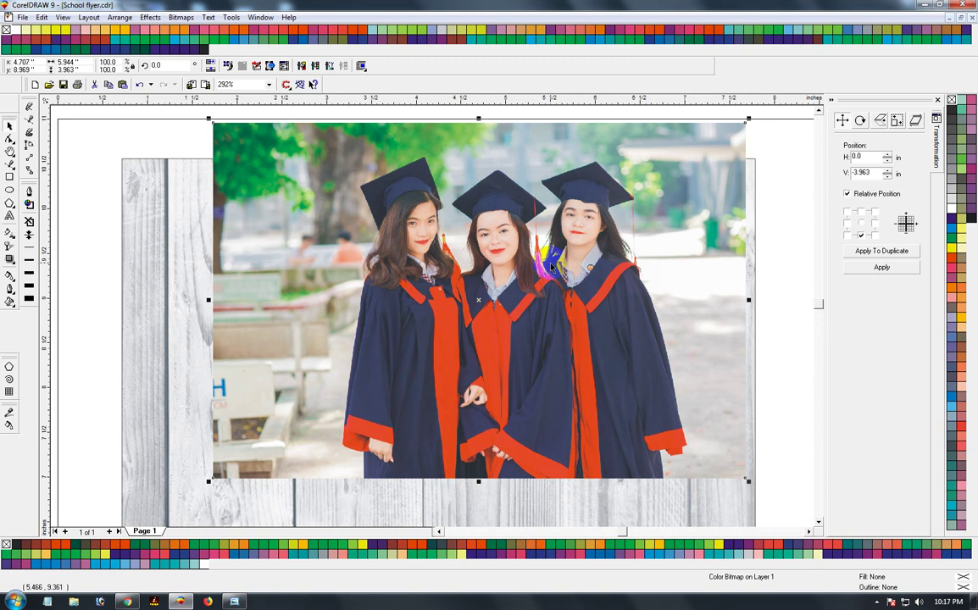
key(ctrl+t)
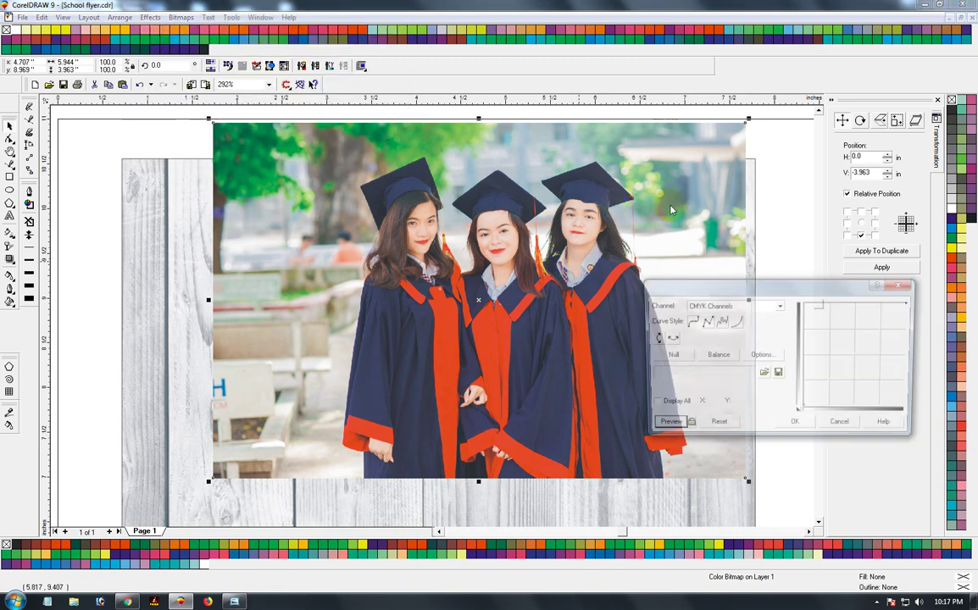
click(864, 362)
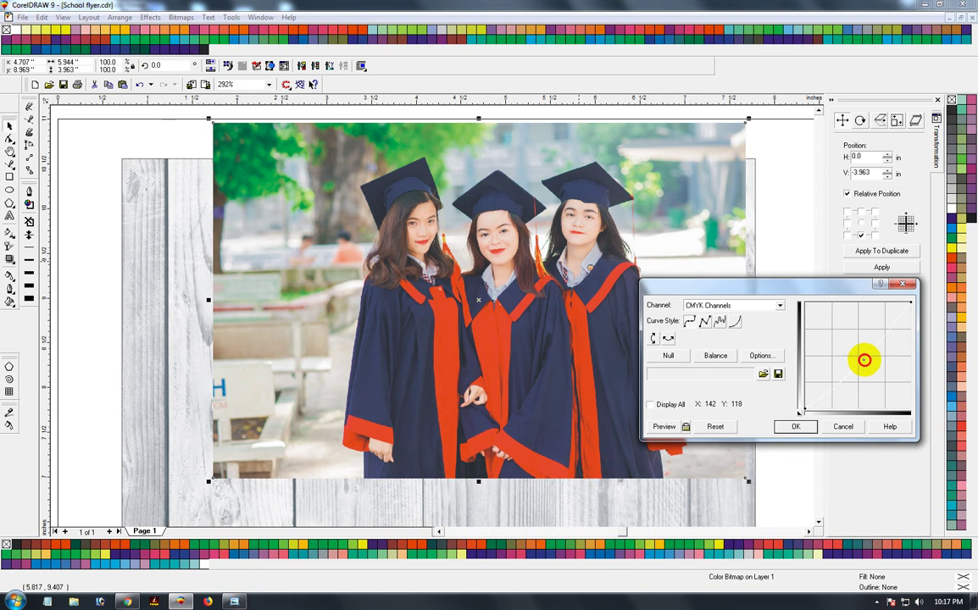
click(685, 426)
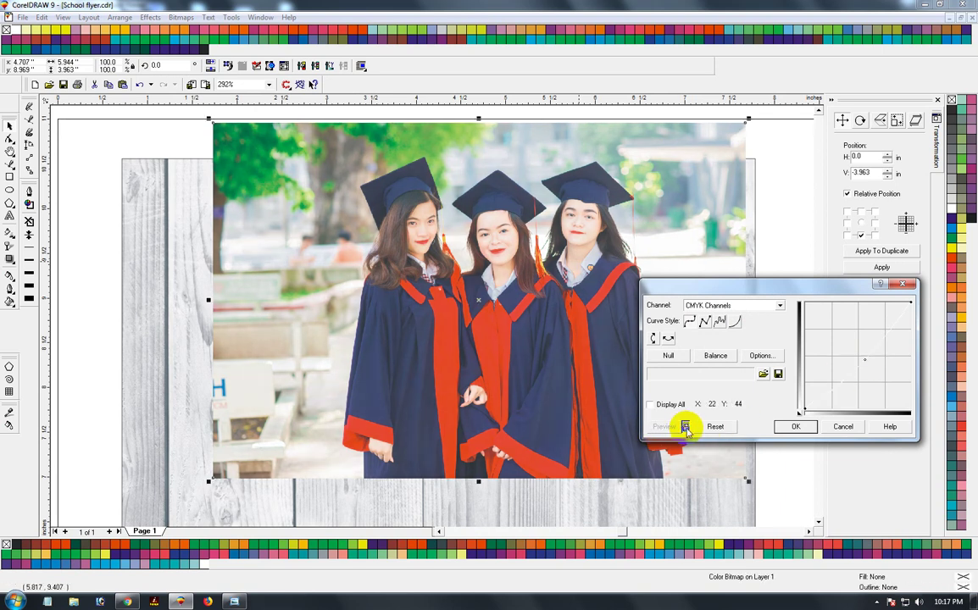
click(743, 305)
click(746, 344)
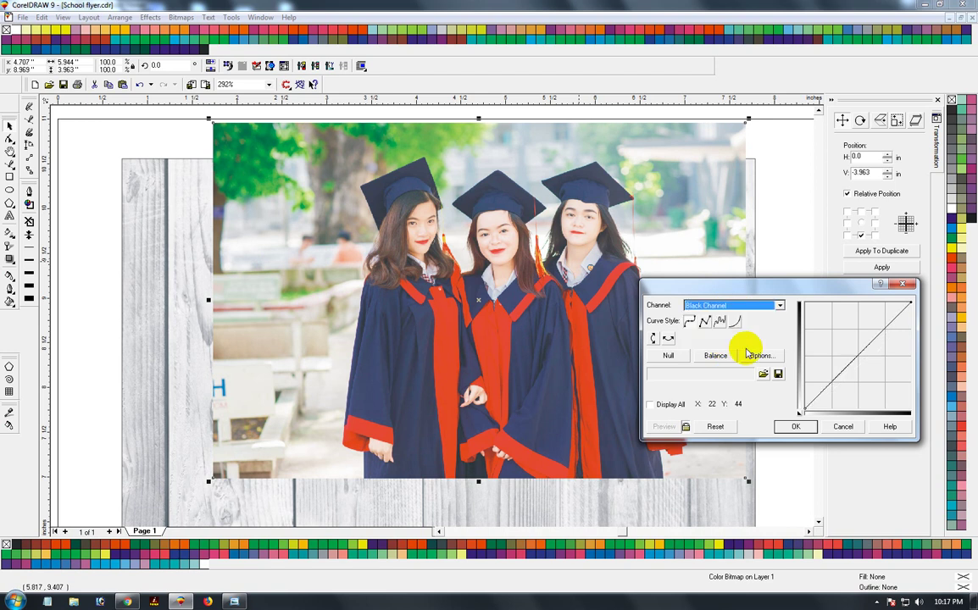
drag(850, 361, 852, 327)
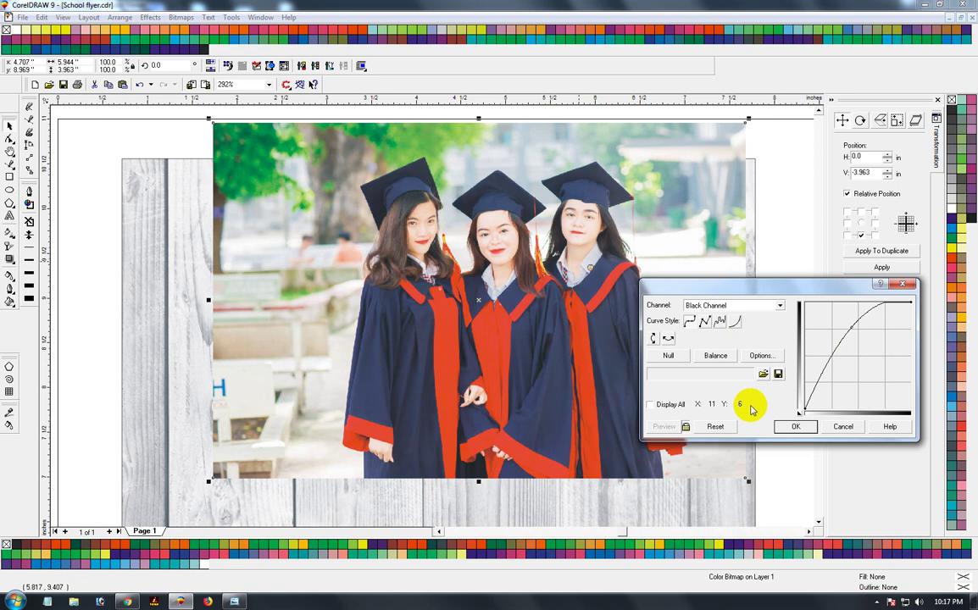
drag(851, 326, 846, 313)
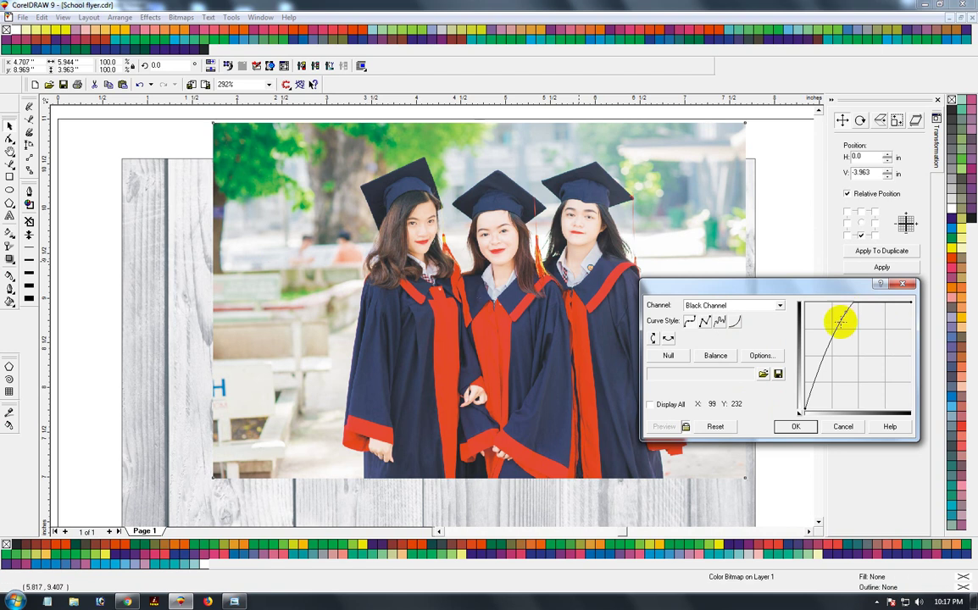
click(793, 427)
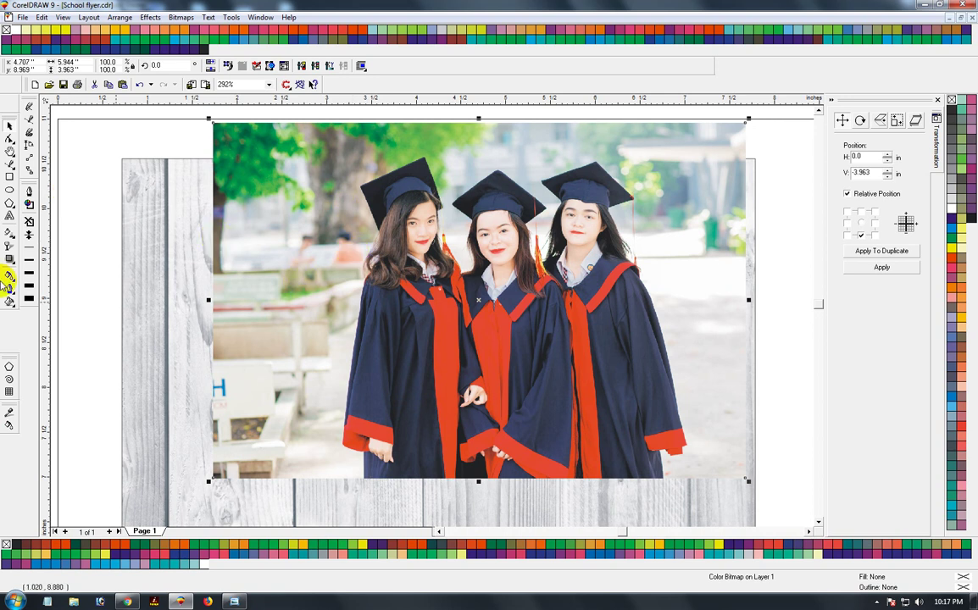
Fade the photo's left side into the wood with a leftward transparency and flatten it
click(9, 246)
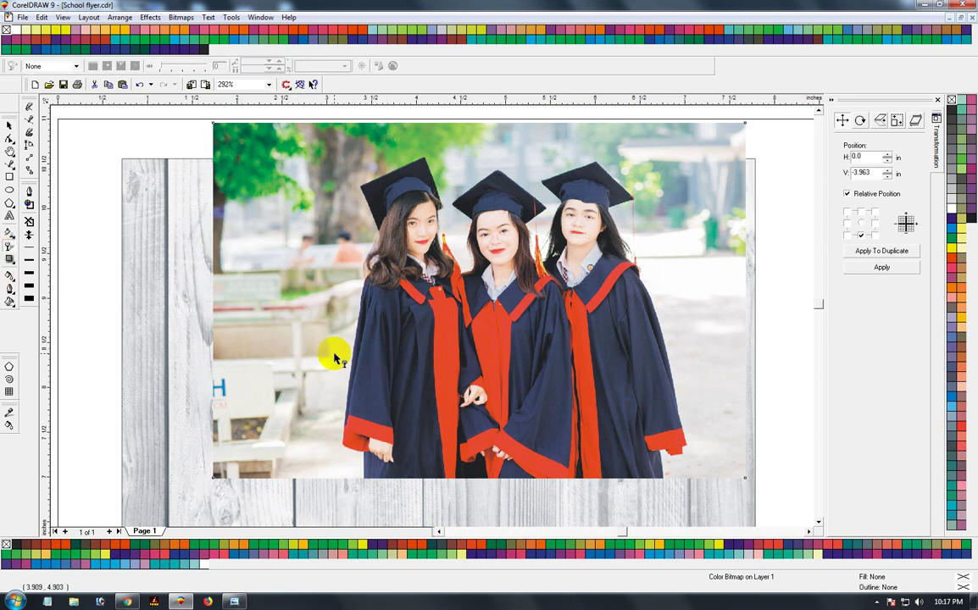
drag(336, 354, 262, 354)
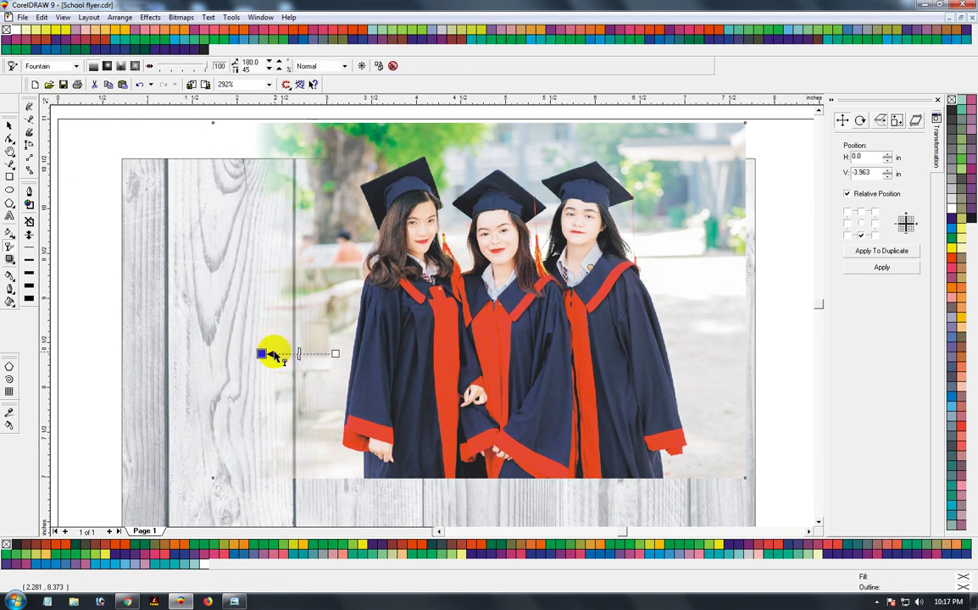
key(Return)
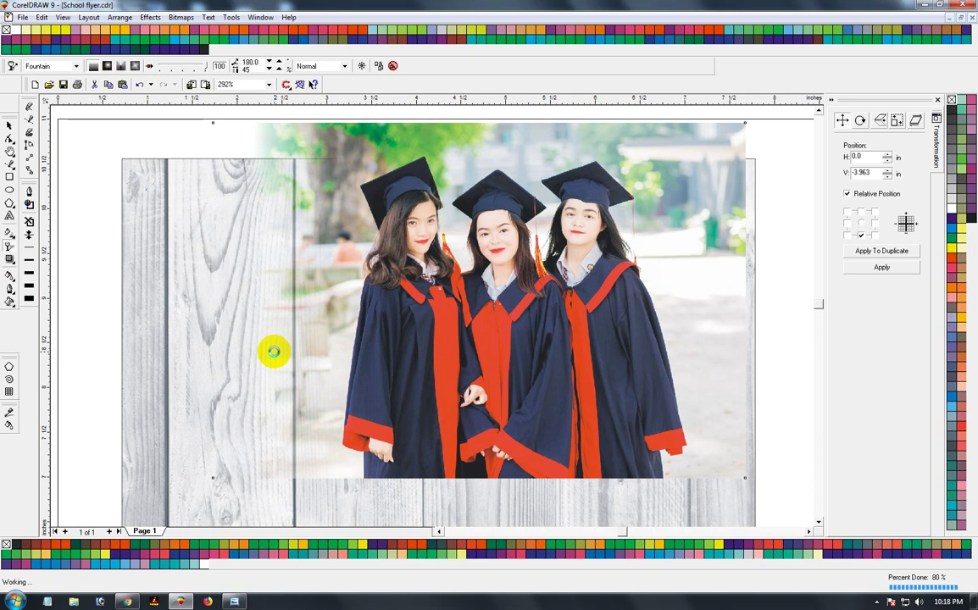
key(F3)
drag(394, 176, 636, 339)
Move the graduates photo down and right and stretch it taller at the flyer's top
click(9, 124)
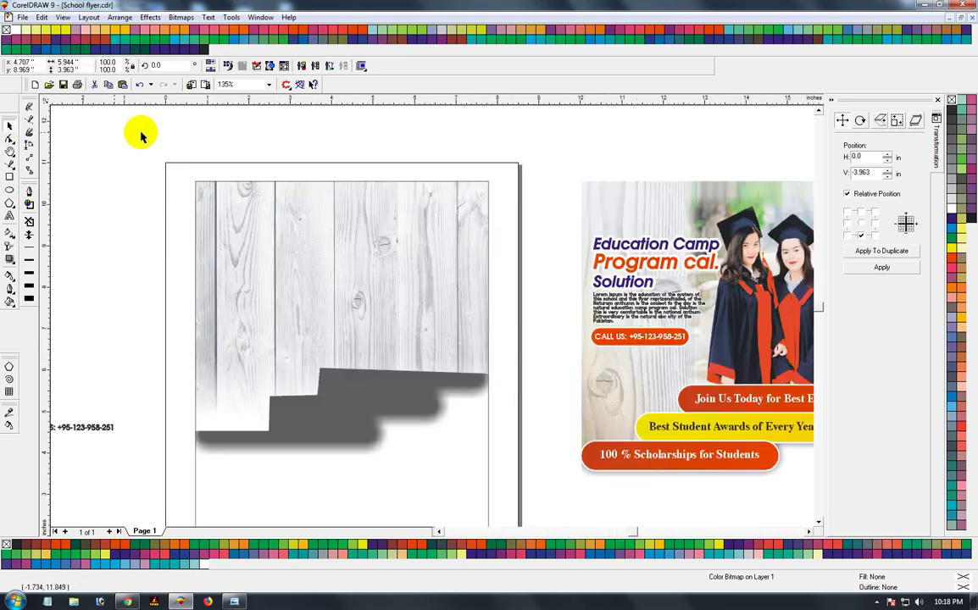
key(Escape)
key(shift+F9)
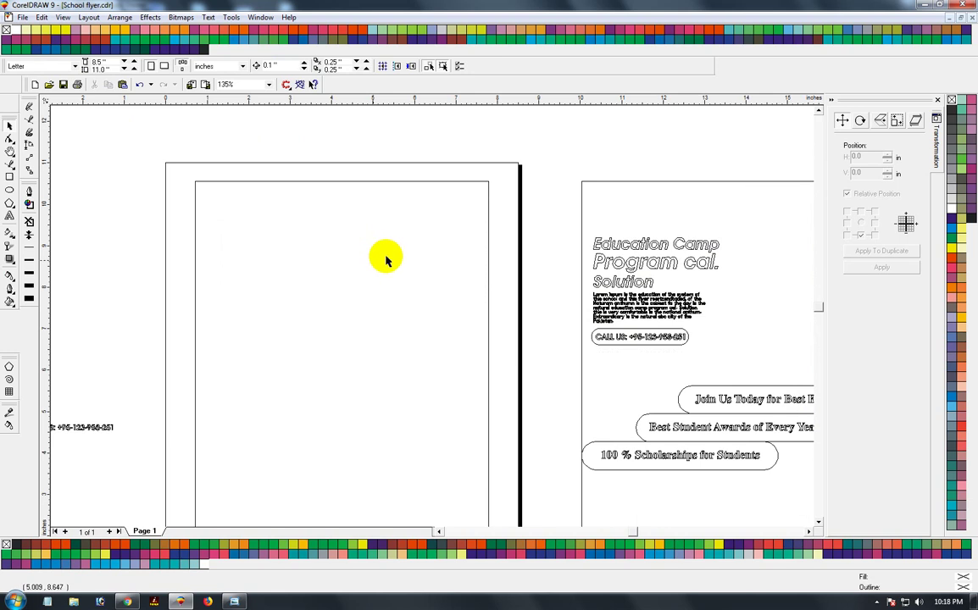
key(shift+F9)
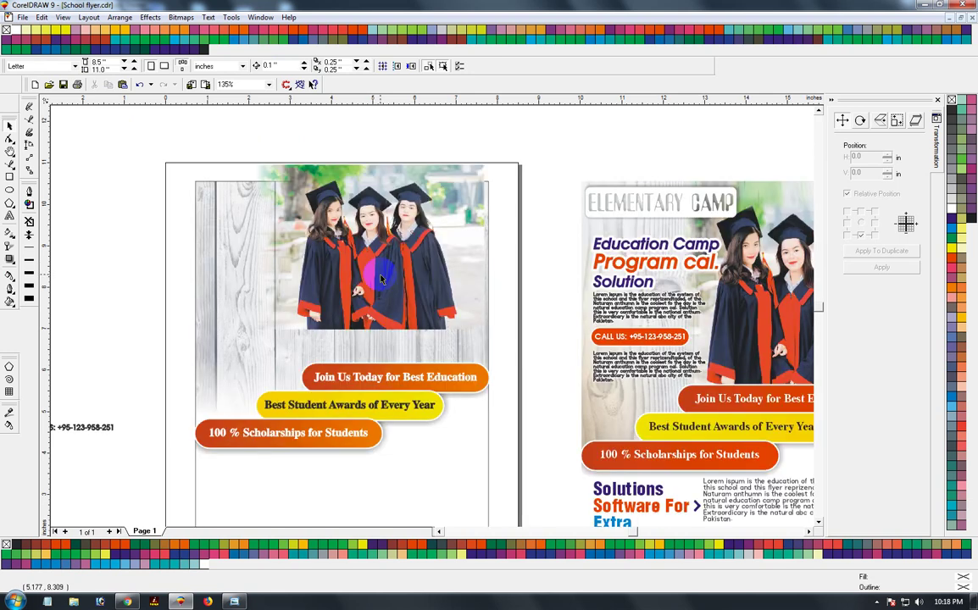
click(339, 247)
drag(385, 260, 405, 295)
drag(385, 200, 393, 174)
drag(372, 257, 388, 257)
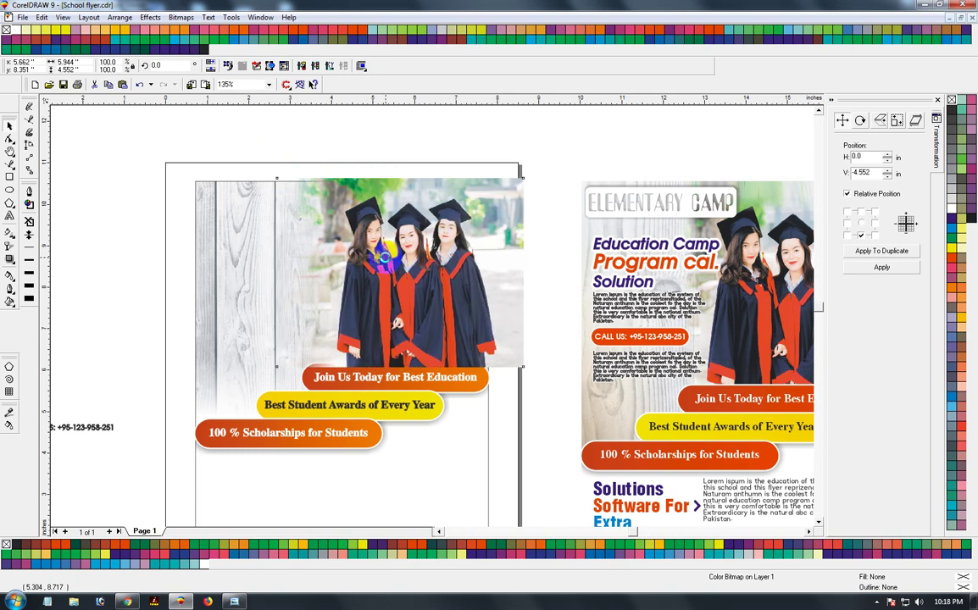
Place the graduates photo inside the page frame, clipped to its right edge
click(229, 219)
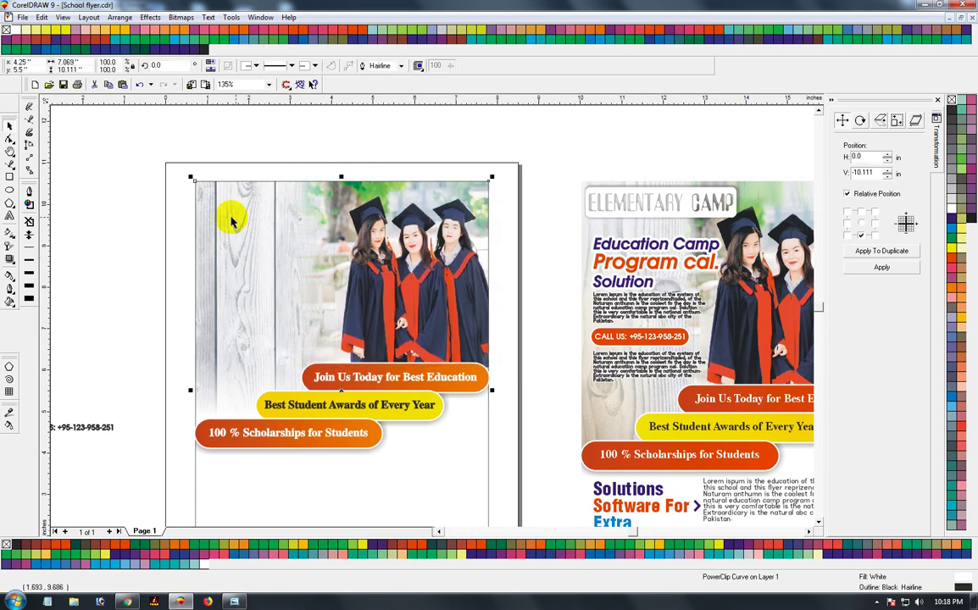
key(F3)
key(z)
drag(256, 168, 638, 365)
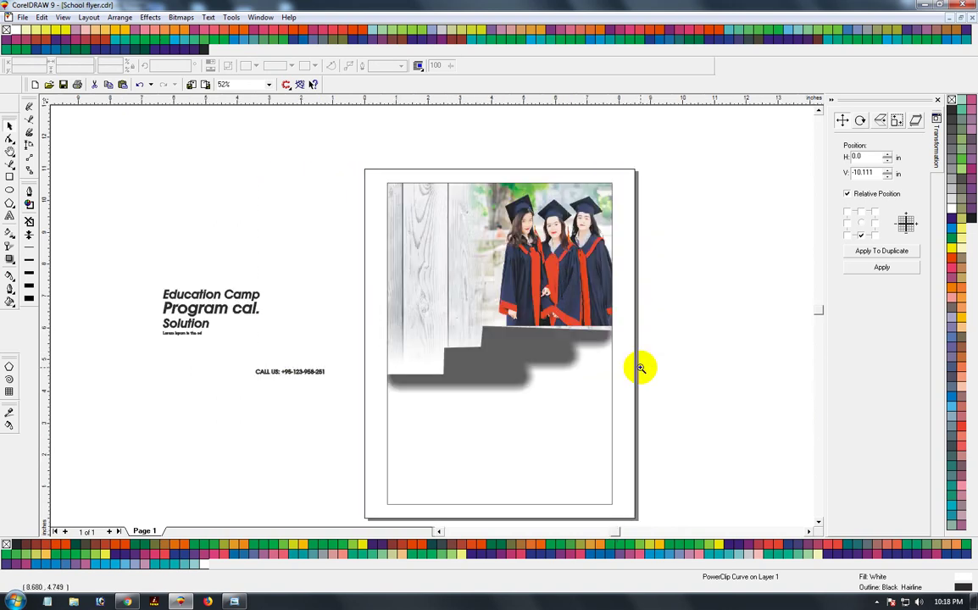
click(10, 125)
Group the four title and body text objects and move them, slightly enlarged, onto the photo
click(207, 170)
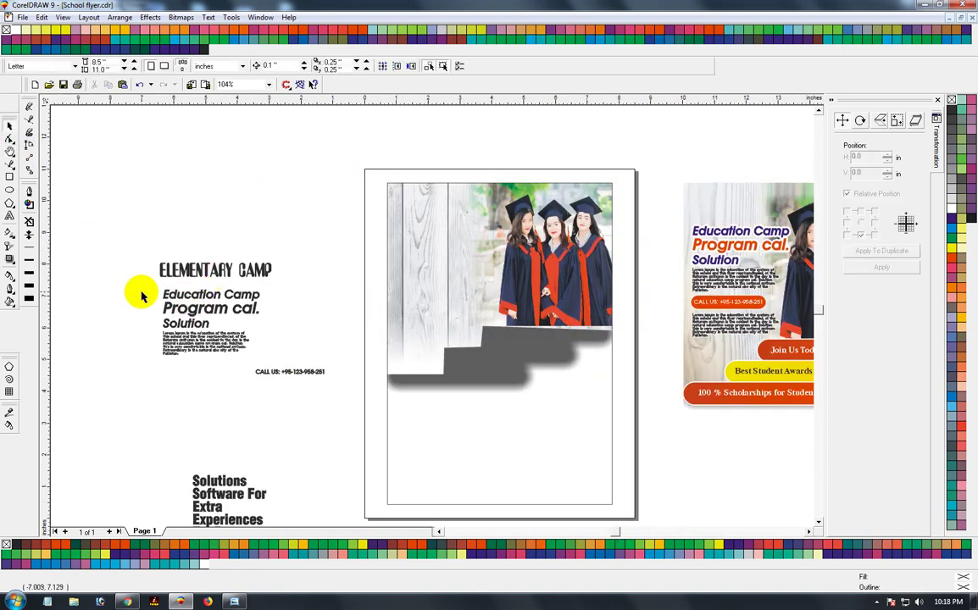
drag(140, 282, 274, 365)
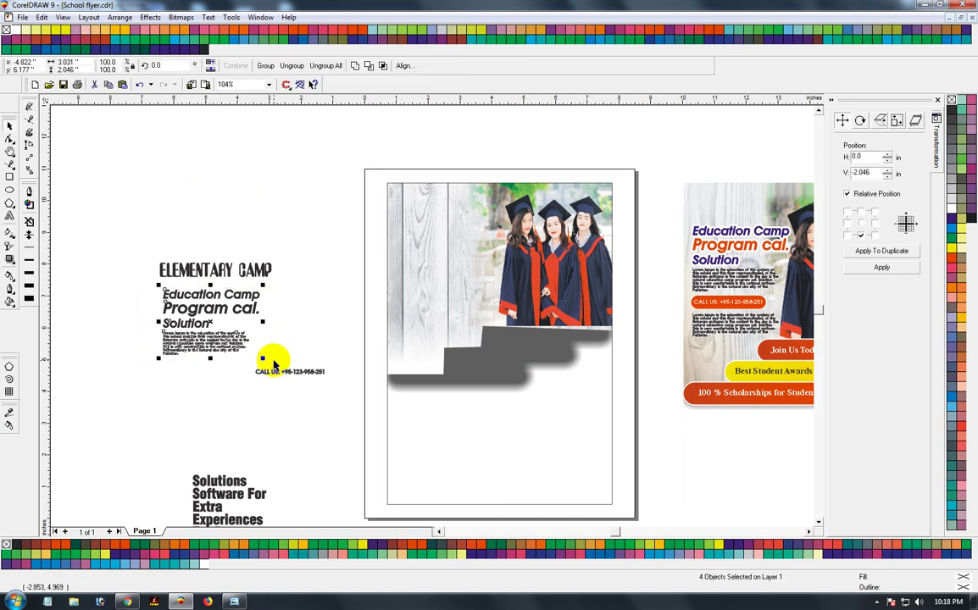
key(ctrl+g)
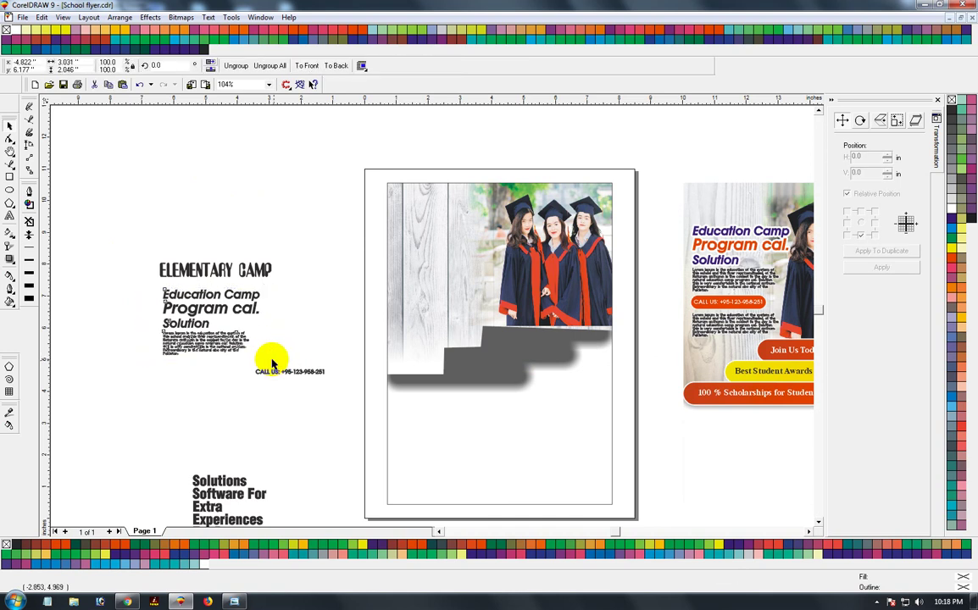
click(247, 356)
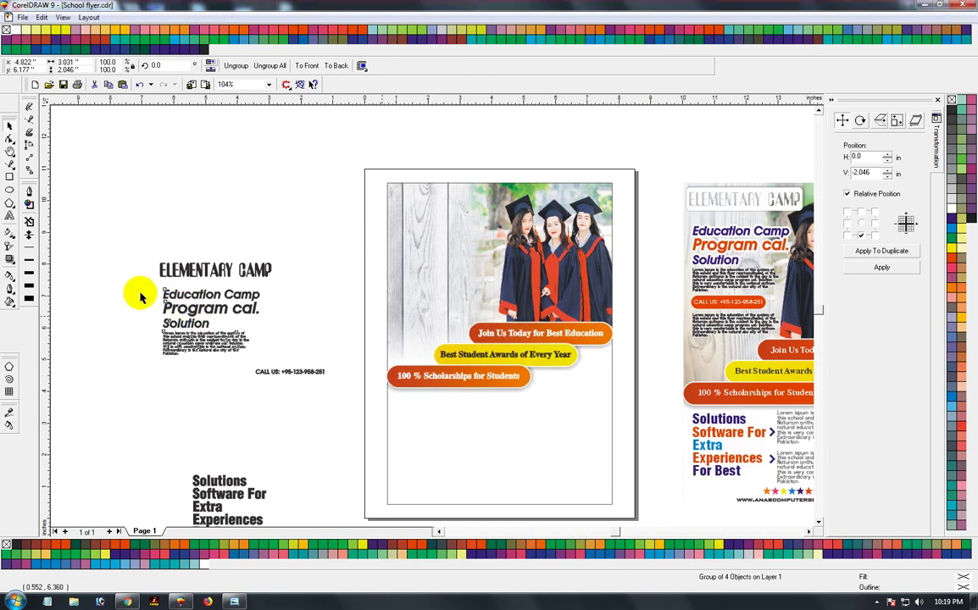
mouse_move(212, 316)
mouse_down()
mouse_move(430, 273)
mouse_move(442, 256)
mouse_up()
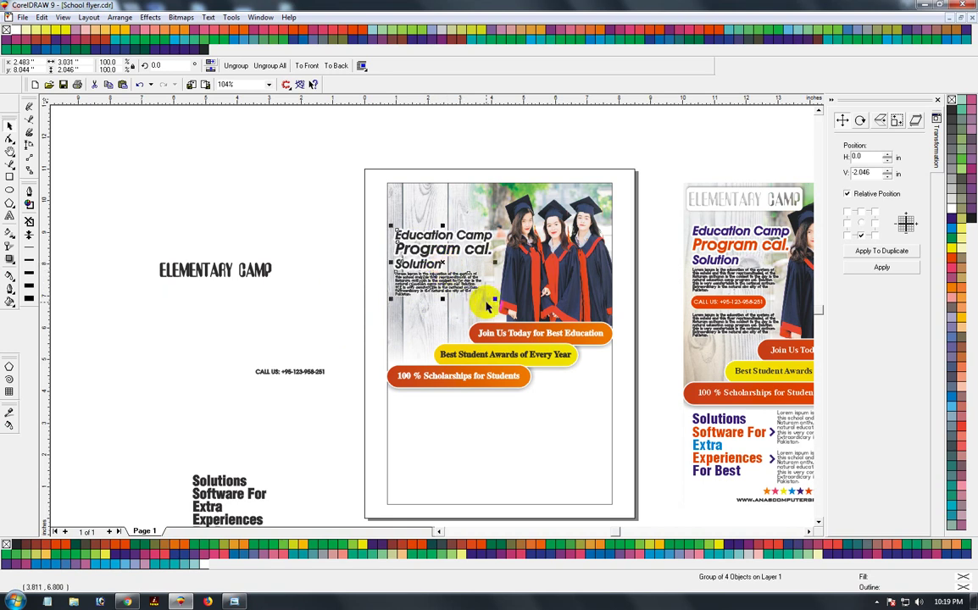
drag(495, 301, 509, 297)
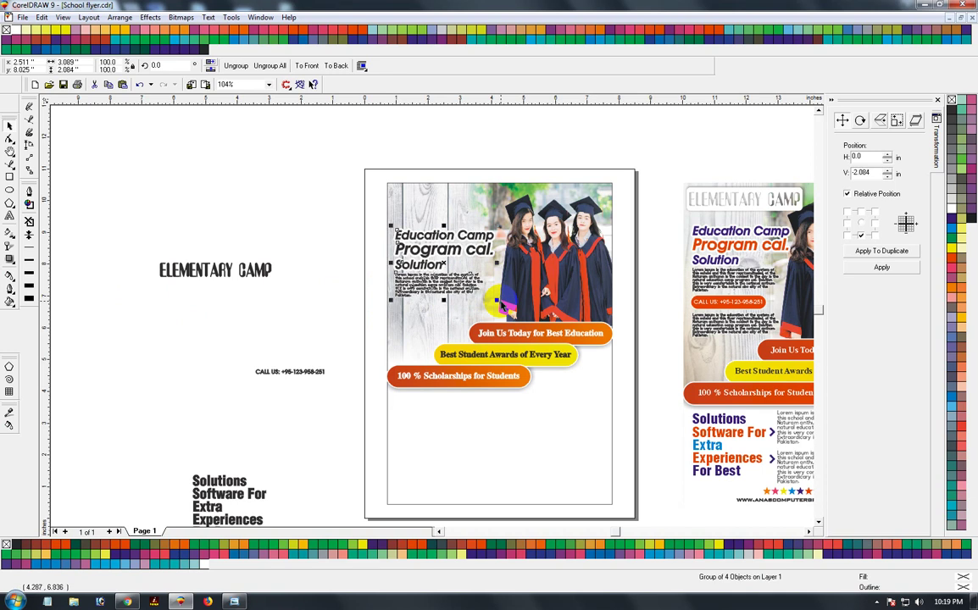
drag(496, 298, 502, 303)
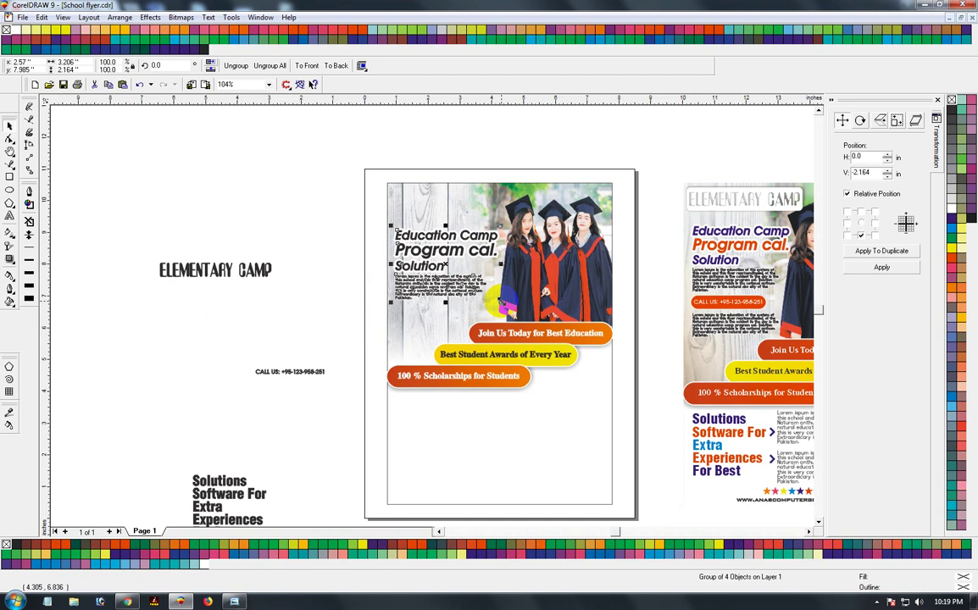
Colour the Program cal. line orange and the Solution line blue
ctrl+click(468, 231)
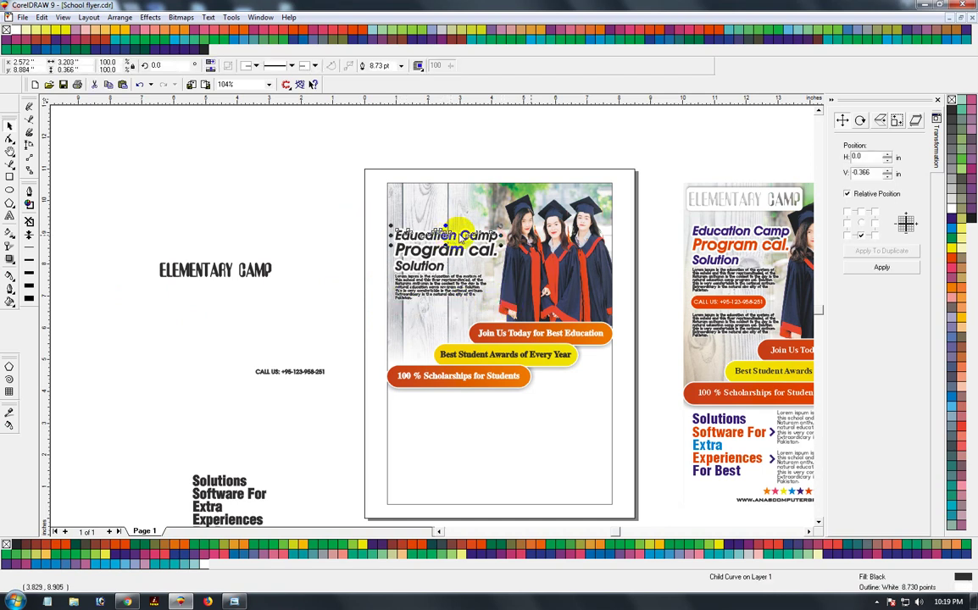
ctrl+click(438, 241)
click(951, 236)
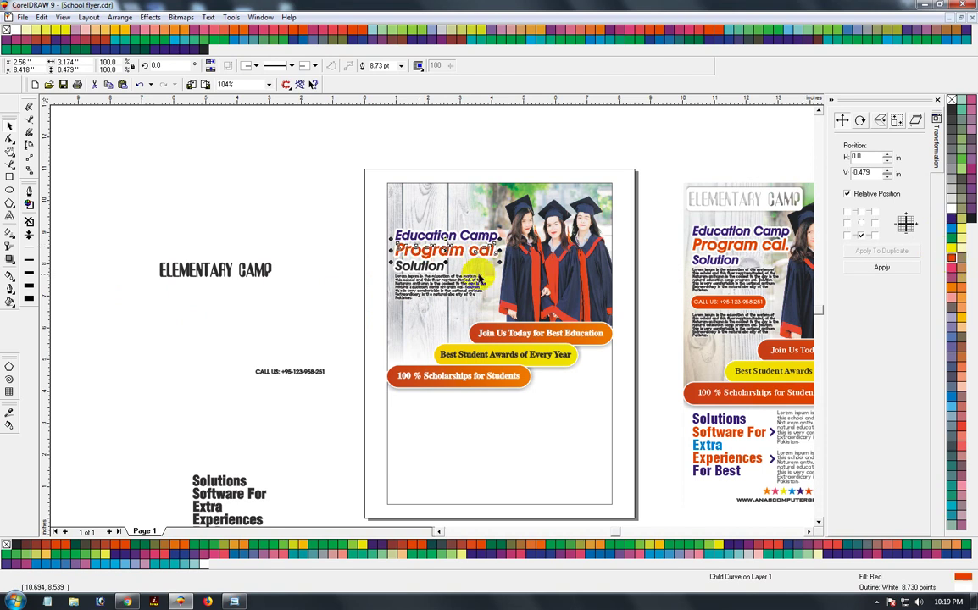
ctrl+click(433, 264)
click(952, 218)
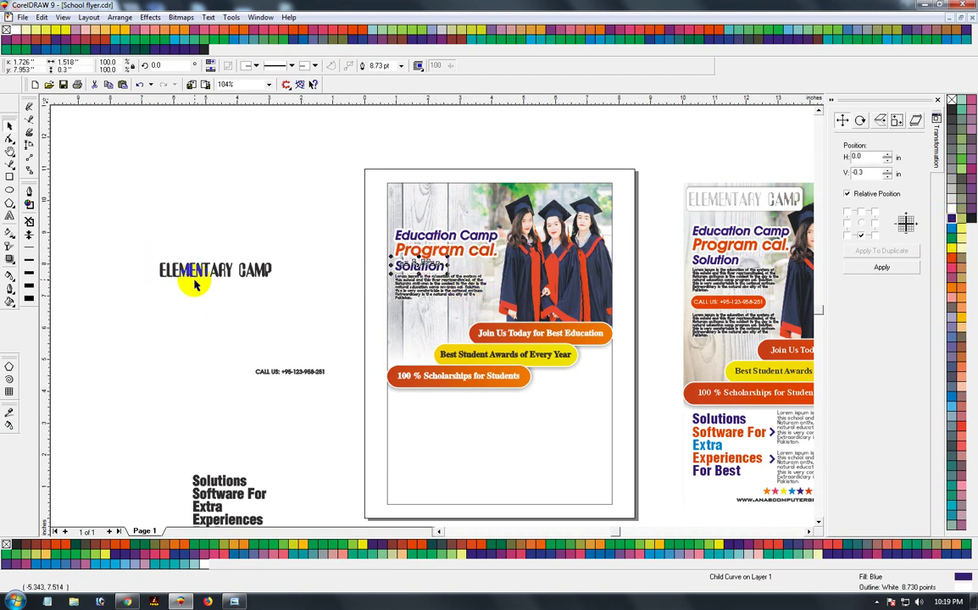
Move the CALL US text below the flyer paragraph
drag(234, 354, 383, 420)
drag(291, 371, 430, 310)
key(F2)
drag(339, 295, 470, 360)
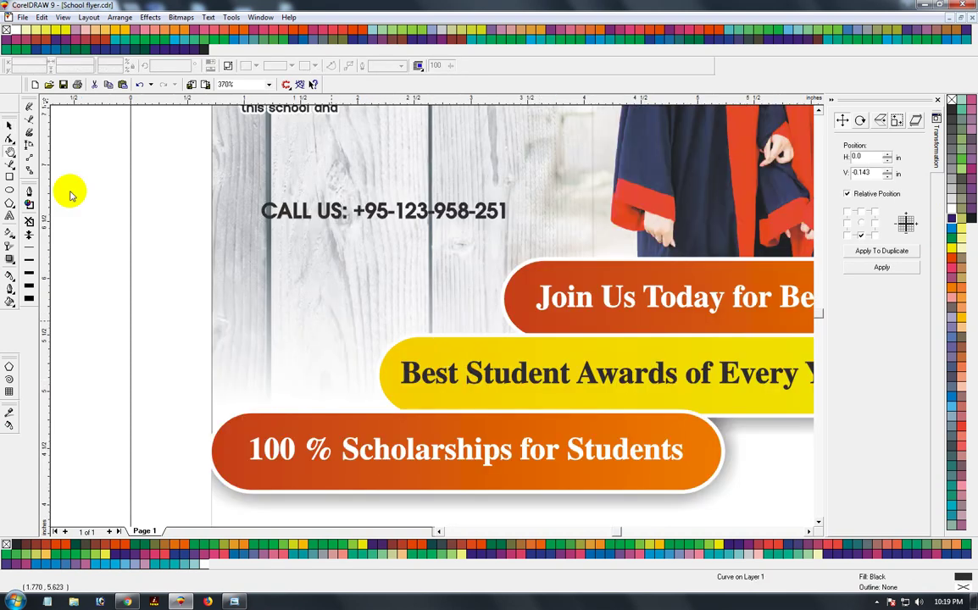
Draw a fully rounded red pill around the CALL US line and send it behind the text
click(9, 176)
drag(245, 187, 530, 238)
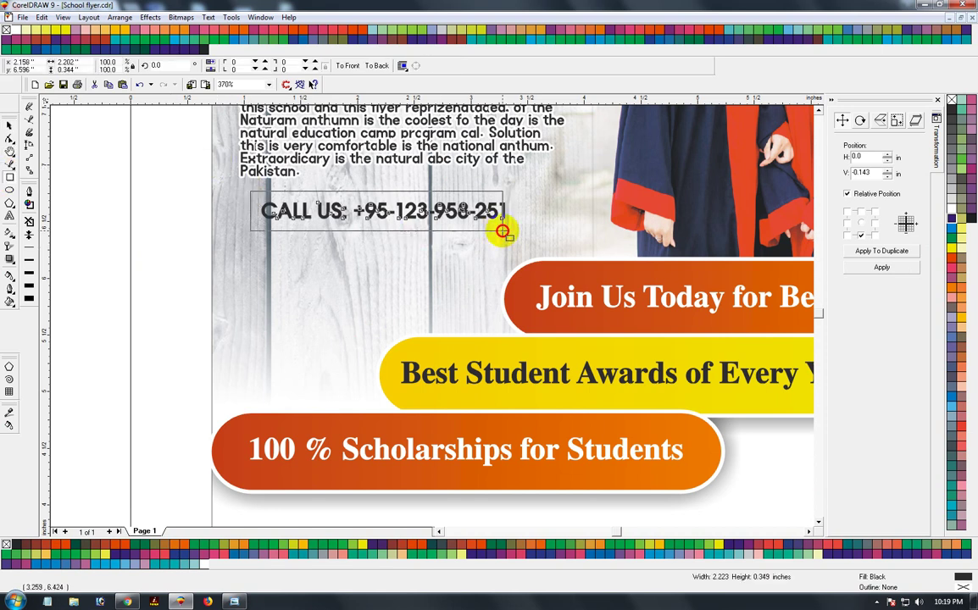
drag(250, 194, 284, 212)
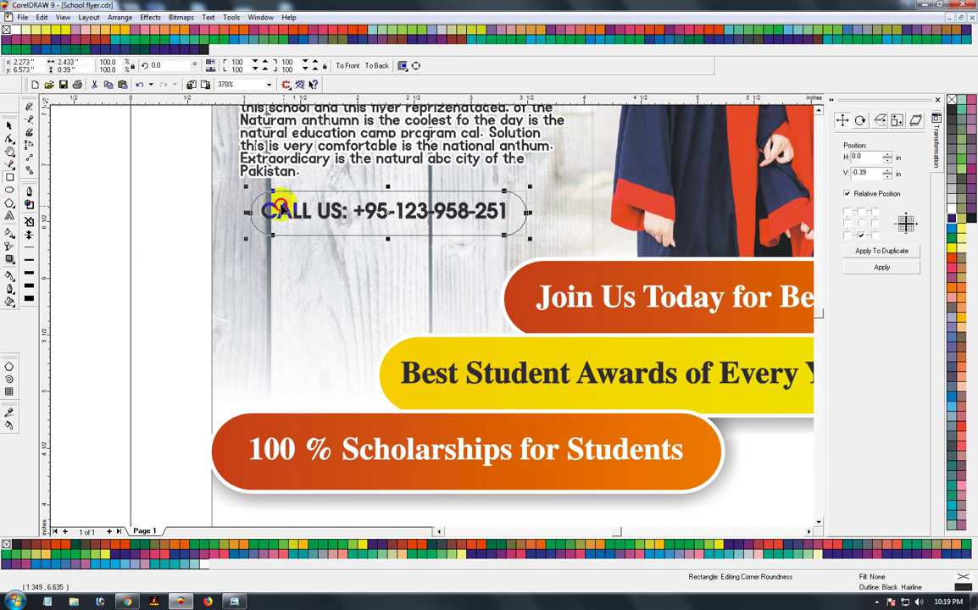
click(954, 258)
key(ctrl+Page_Down)
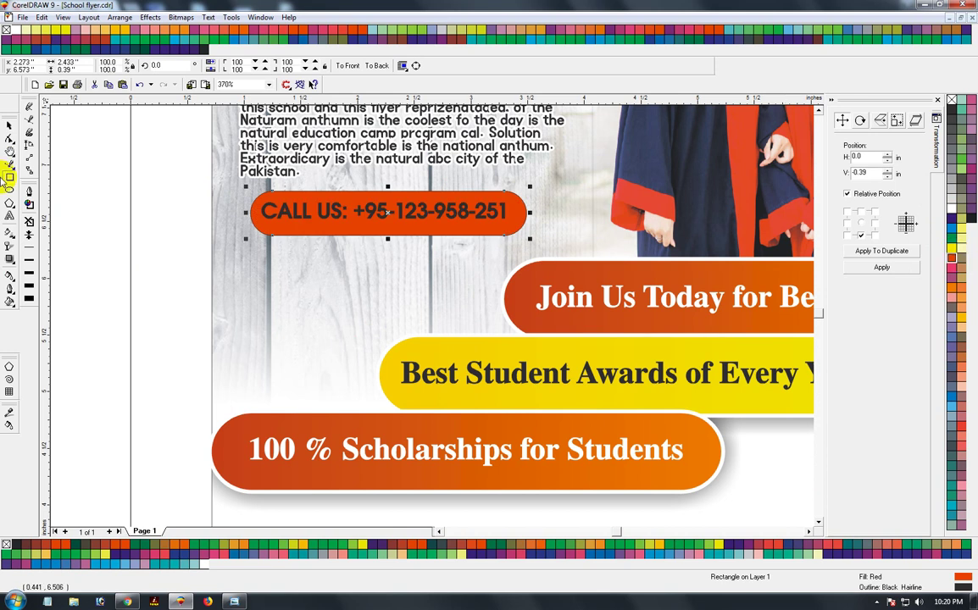
Convert the CALL US text to white curves and remove the red pill's outline
click(293, 210)
key(ctrl+q)
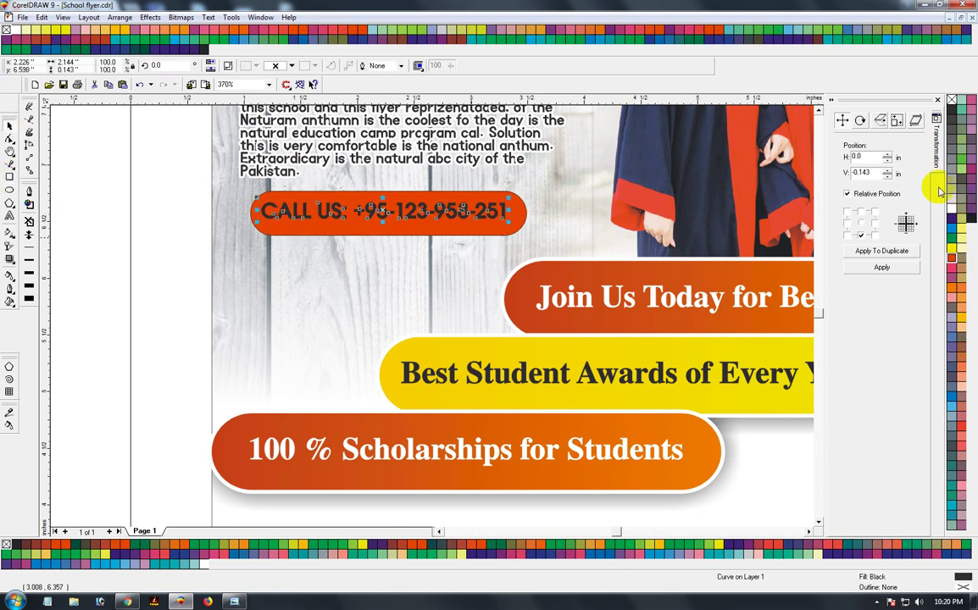
click(953, 212)
shift+click(475, 229)
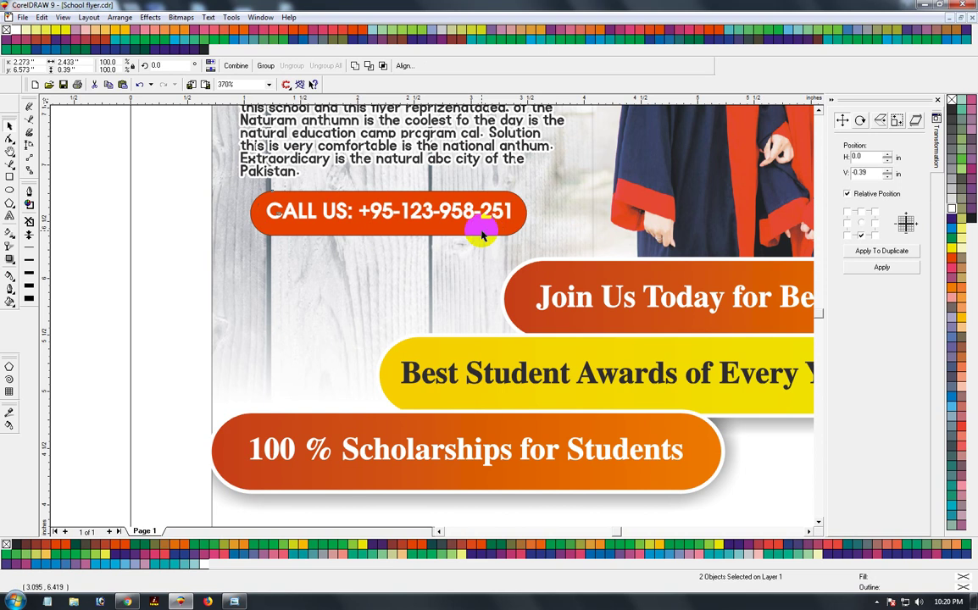
click(386, 214)
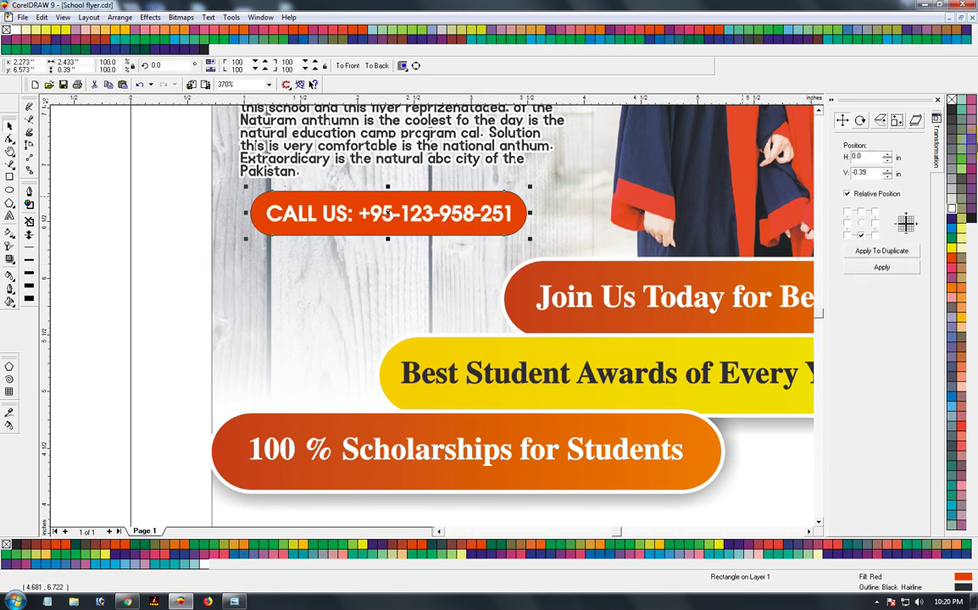
right_click(953, 100)
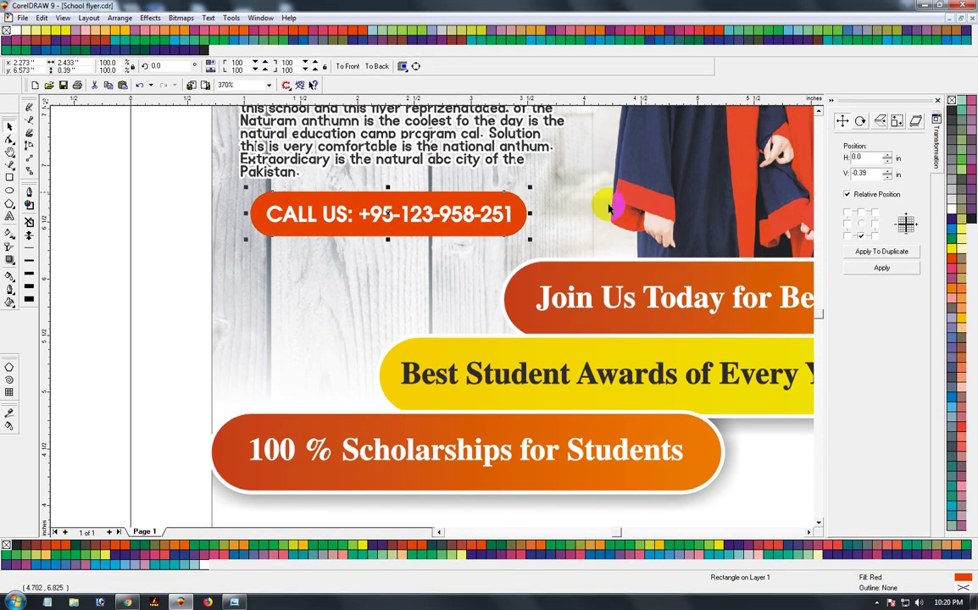
key(F3)
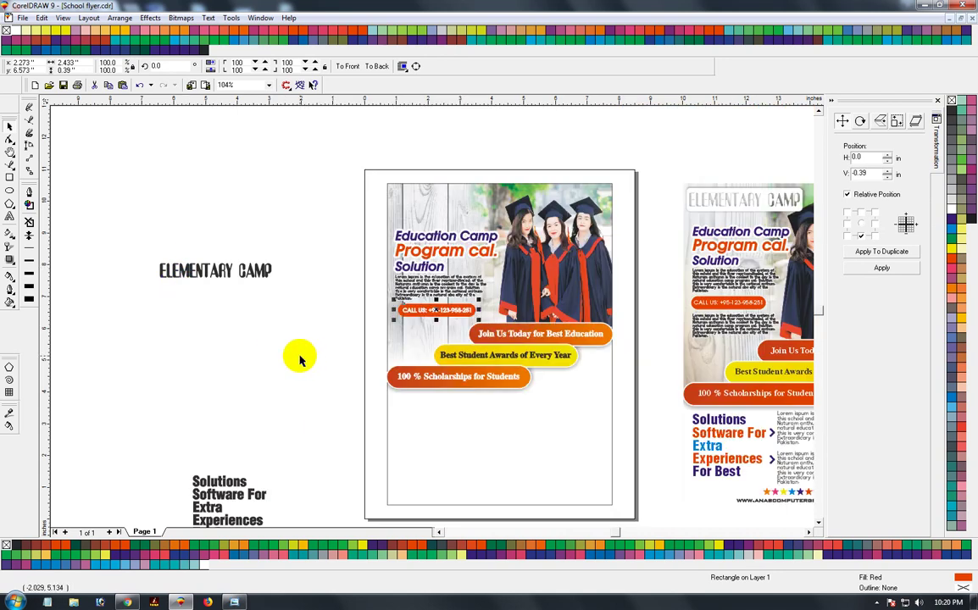
Move the body paragraph group down below the CALL US pill
click(297, 318)
click(398, 255)
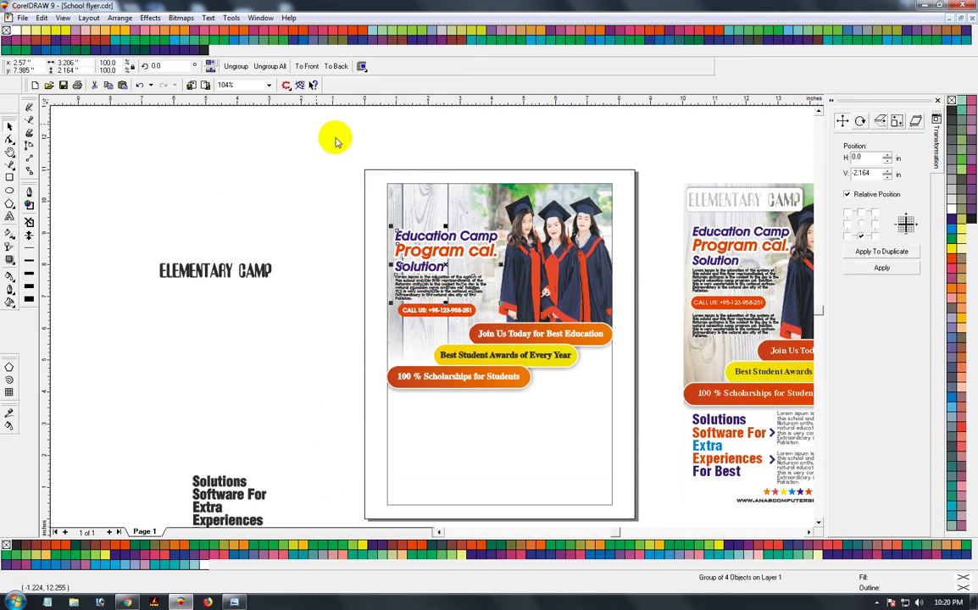
click(237, 194)
click(449, 293)
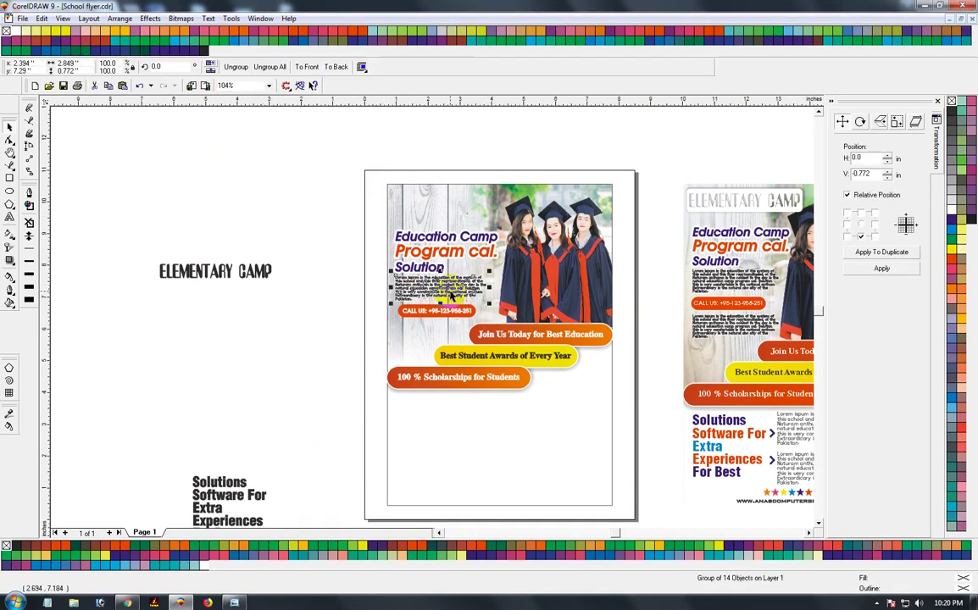
drag(440, 294, 440, 334)
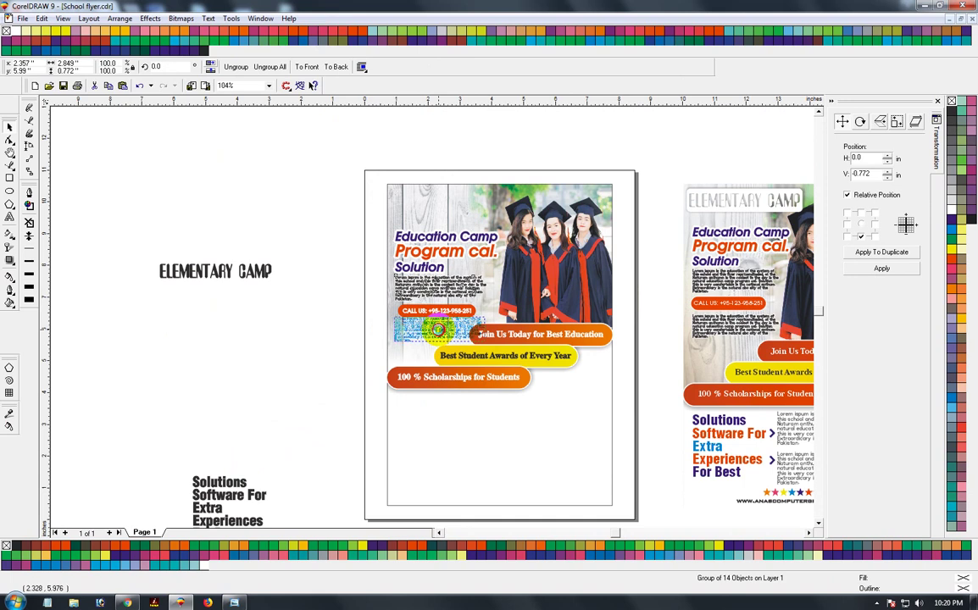
Scale the lower paragraph to about 83% and nudge it left to align with the text above
key(z)
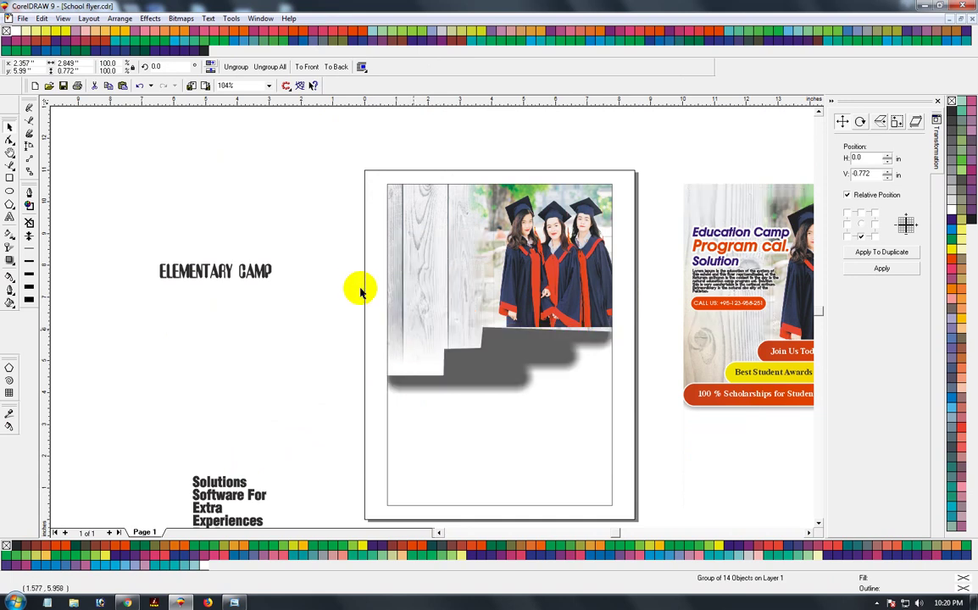
drag(356, 285, 513, 366)
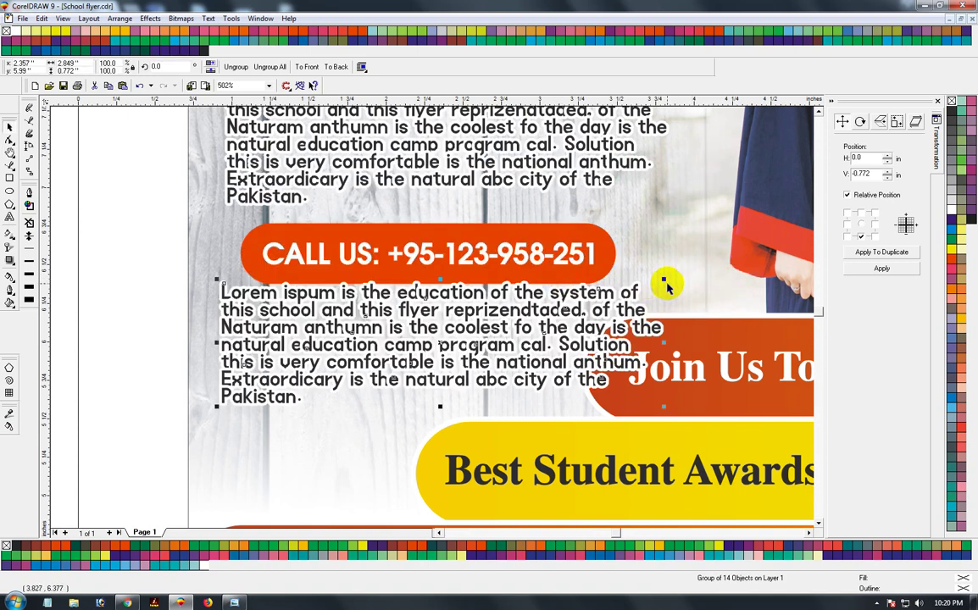
drag(666, 281, 634, 322)
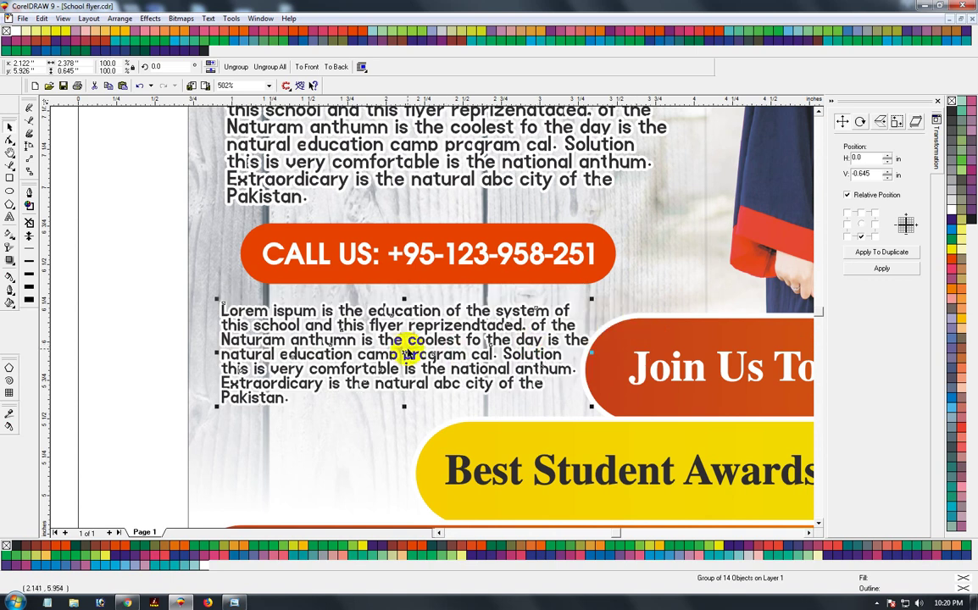
drag(403, 354, 388, 348)
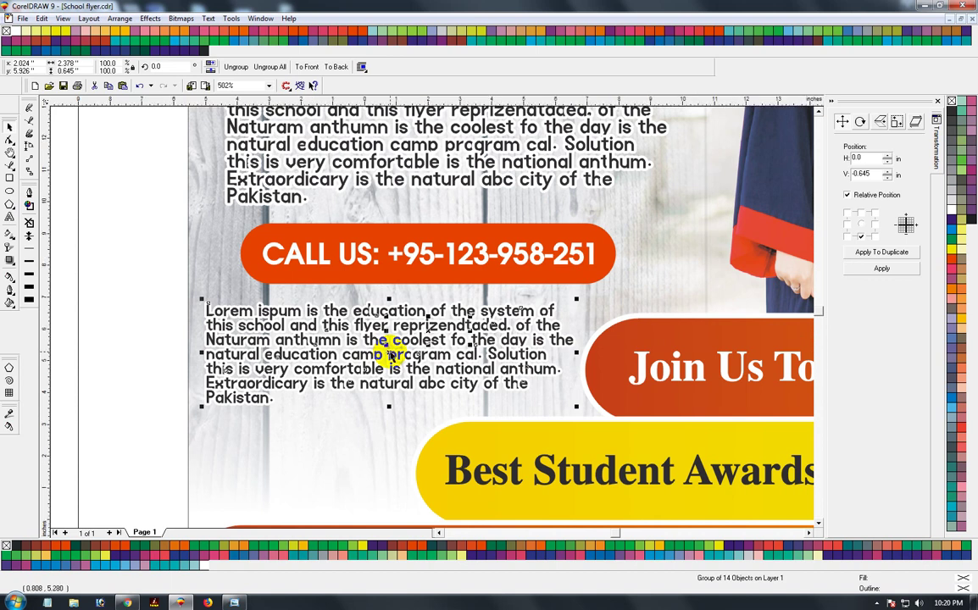
key(F3)
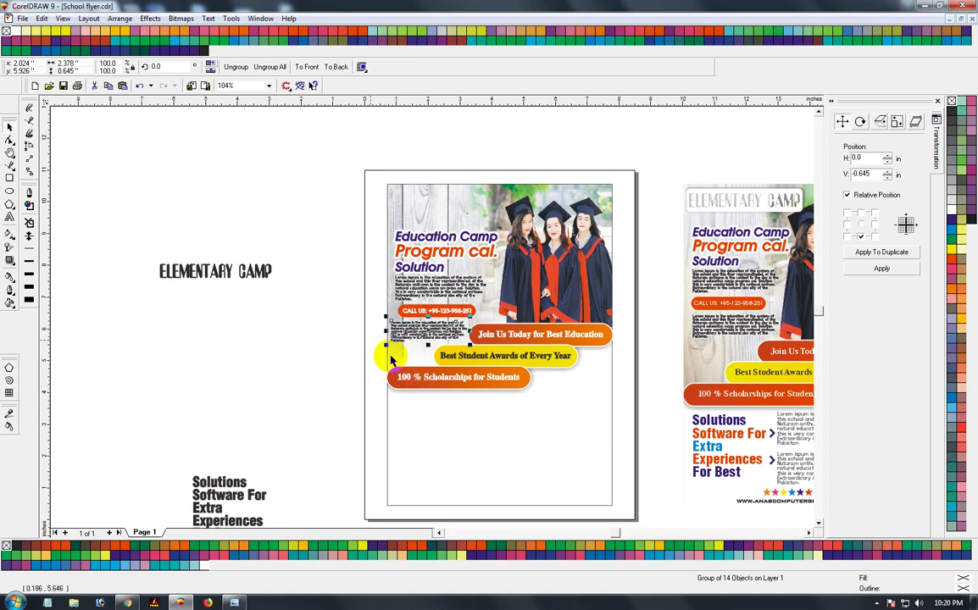
click(212, 275)
Move ELEMENTARY CAMP to the top-left and draw a white rectangle with corner roundness 15 there
drag(213, 271, 365, 166)
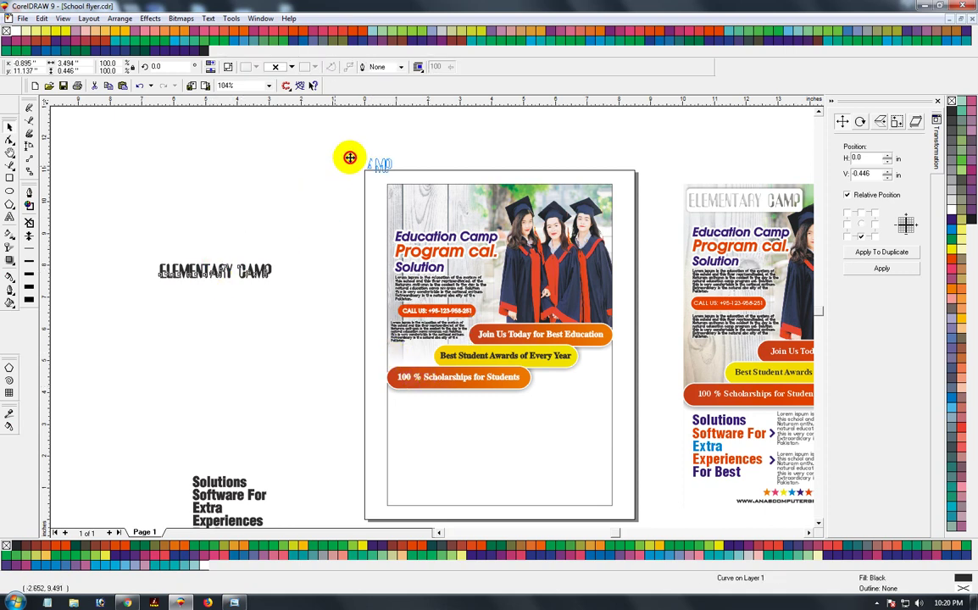
key(z)
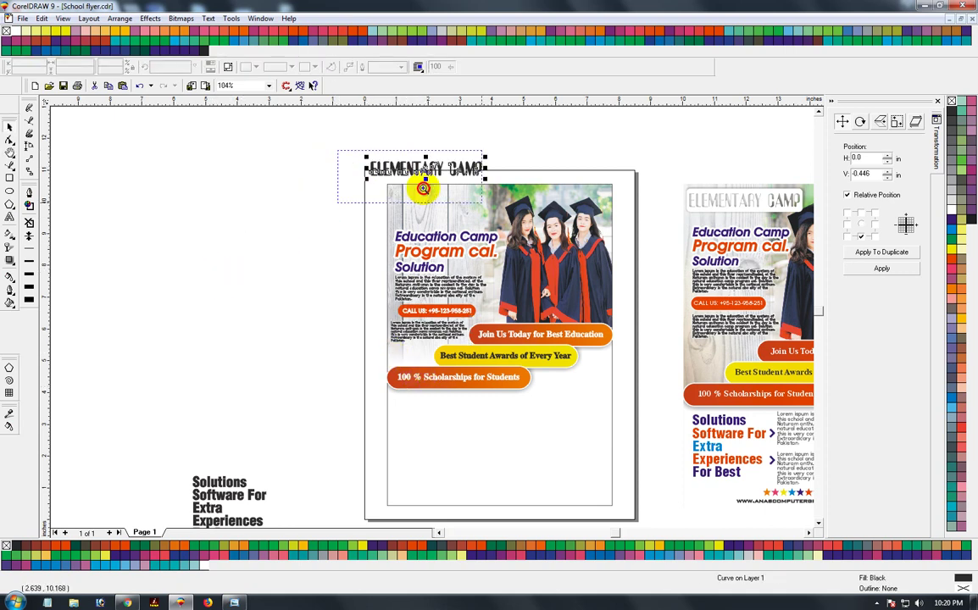
drag(560, 280, 382, 140)
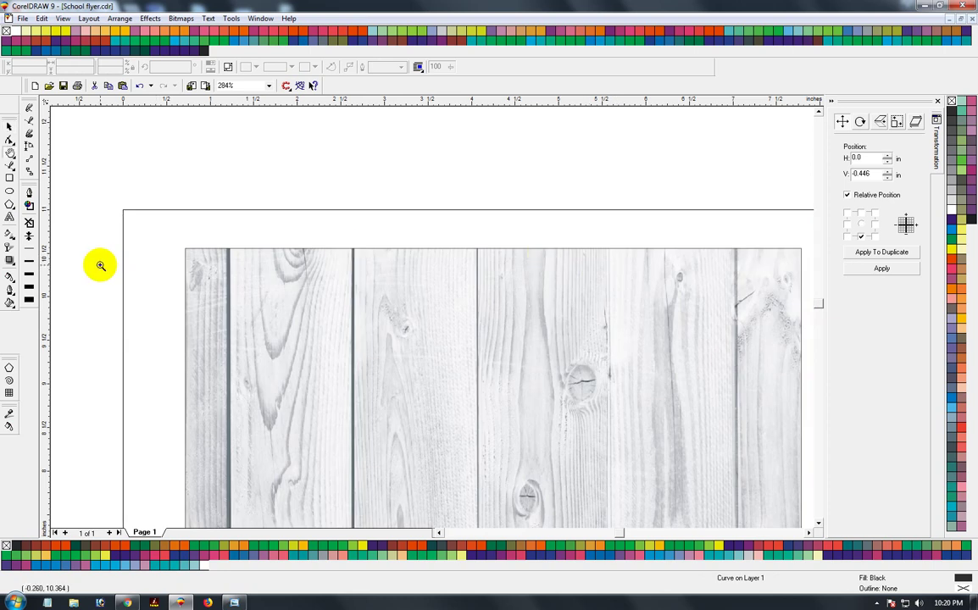
click(10, 178)
mouse_move(197, 267)
mouse_down()
mouse_move(501, 328)
mouse_move(506, 340)
mouse_up()
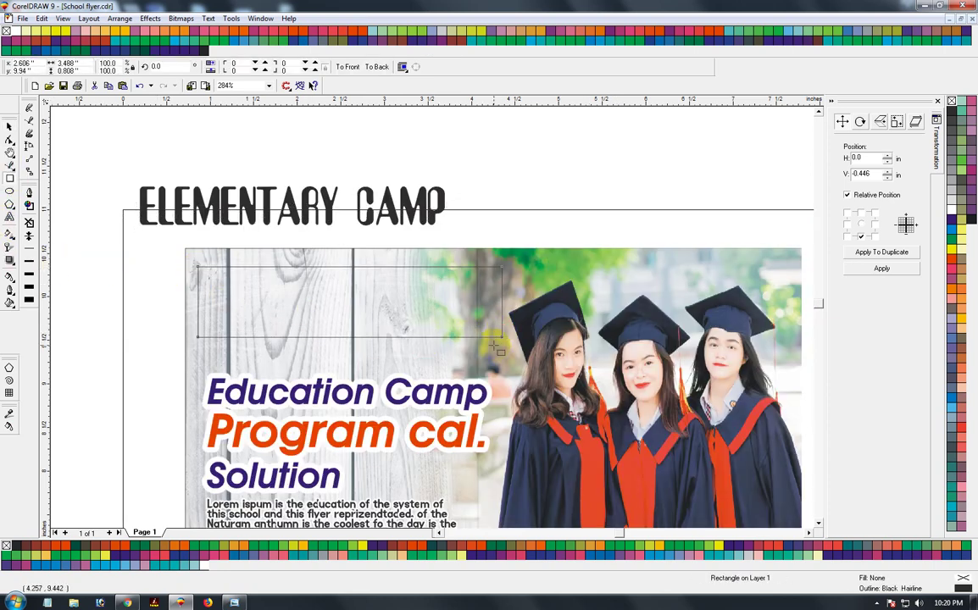
drag(197, 268, 211, 278)
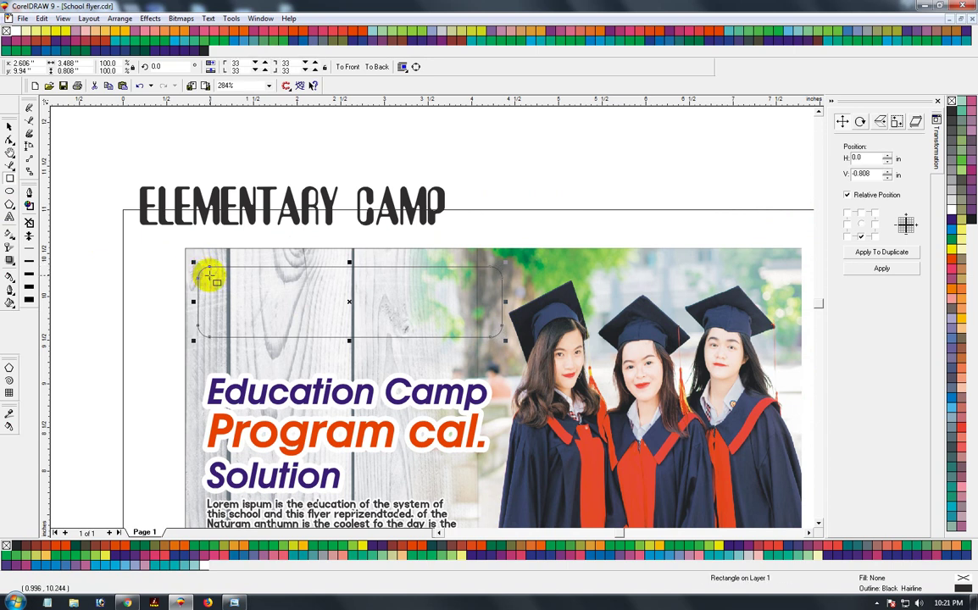
click(950, 211)
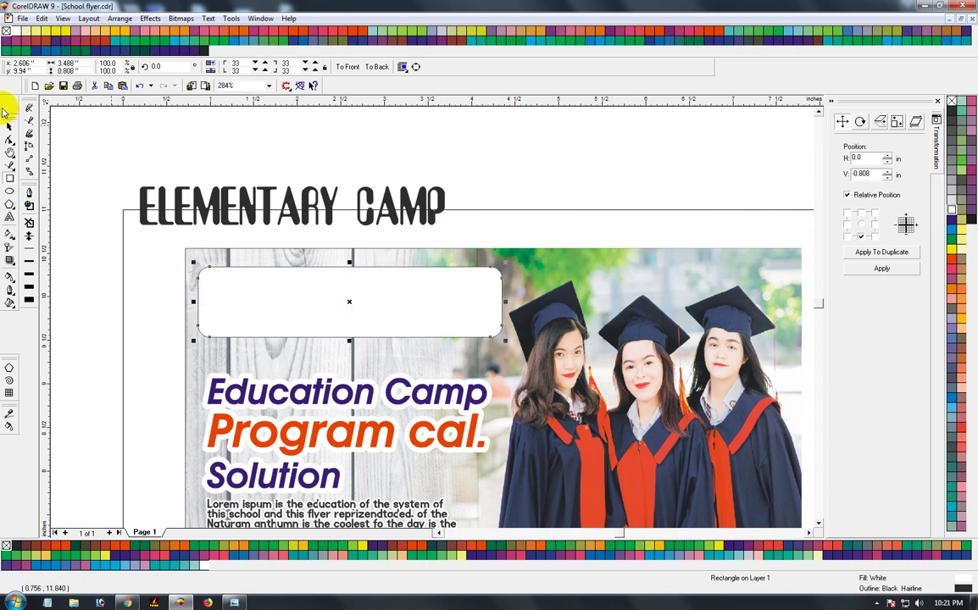
Centre the ELEMENTARY CAMP title horizontally and vertically inside the white rounded rectangle
click(218, 207)
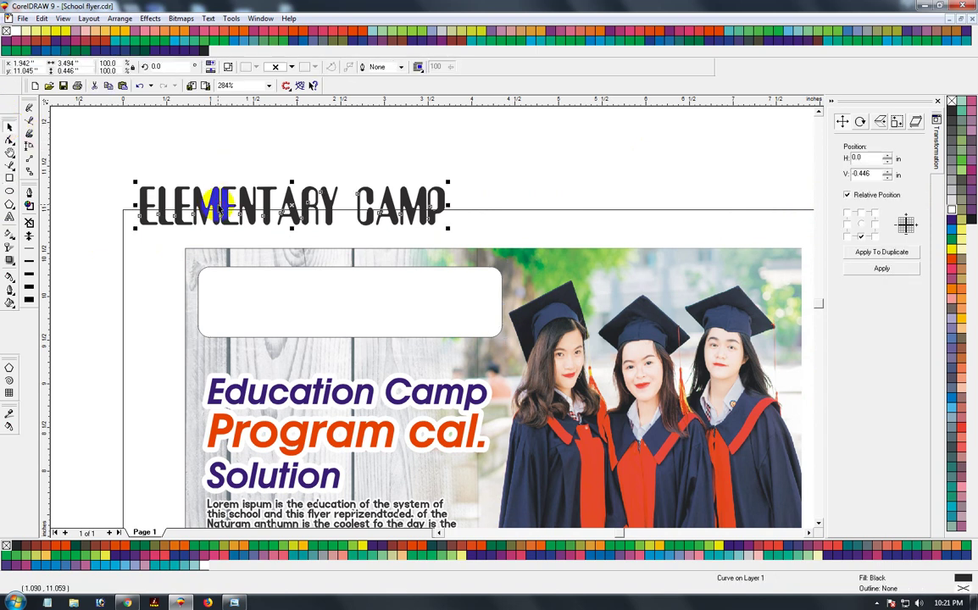
shift+click(301, 301)
key(c)
key(e)
click(482, 157)
click(455, 282)
click(501, 298)
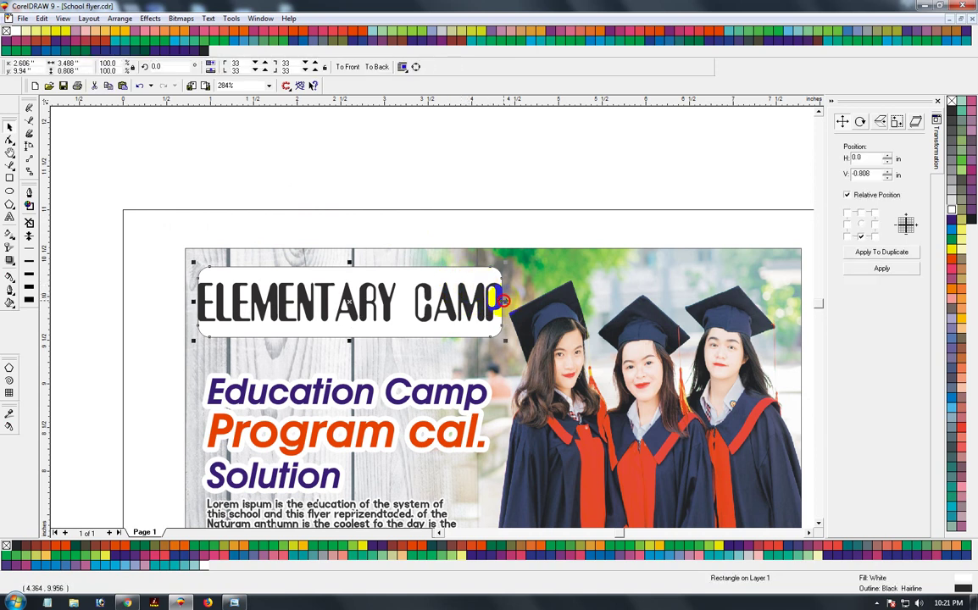
click(490, 289)
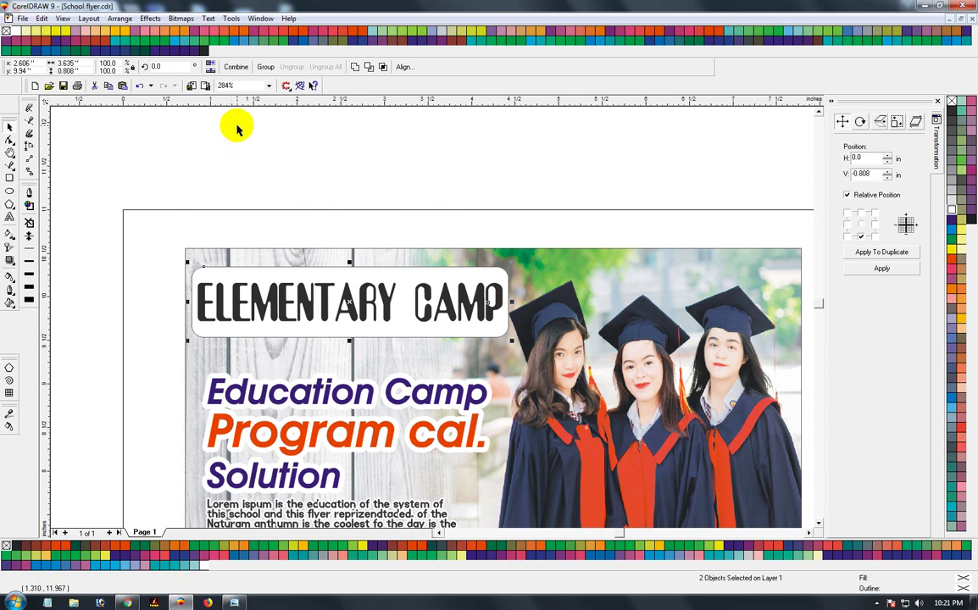
Combine the title with the white box to cut out the letters, drop the outline, and drag a copy above
key(ctrl+l)
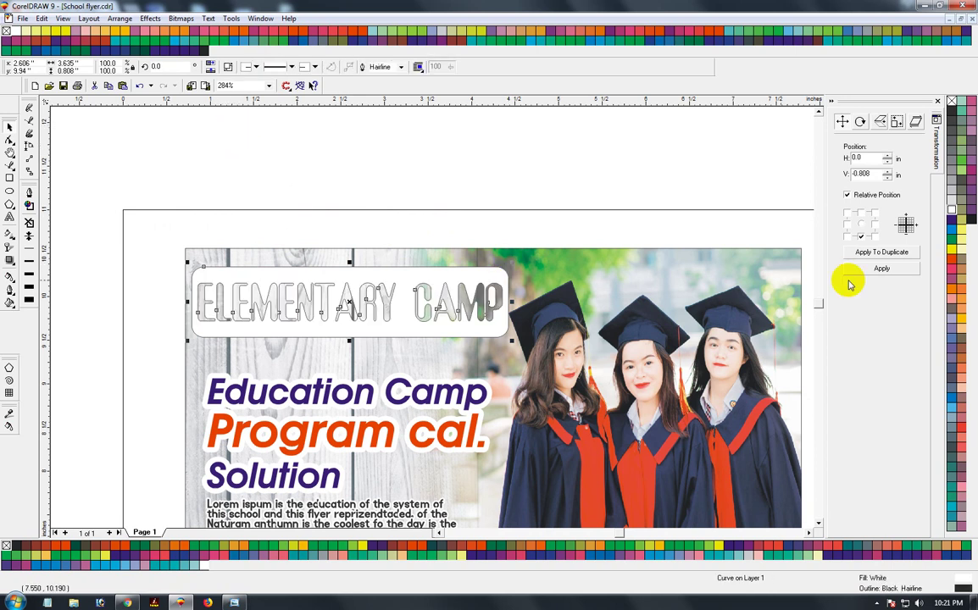
right_click(953, 100)
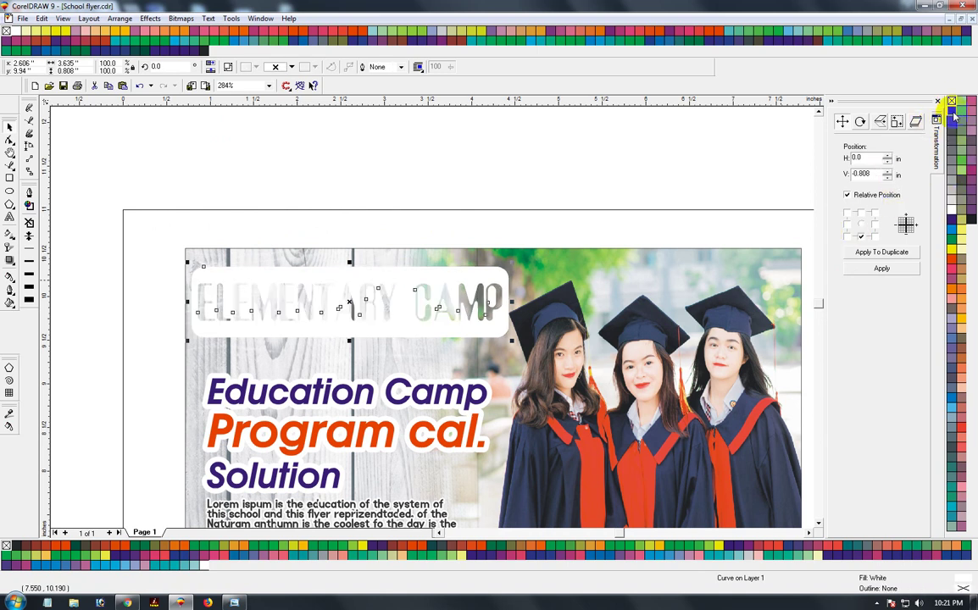
click(449, 157)
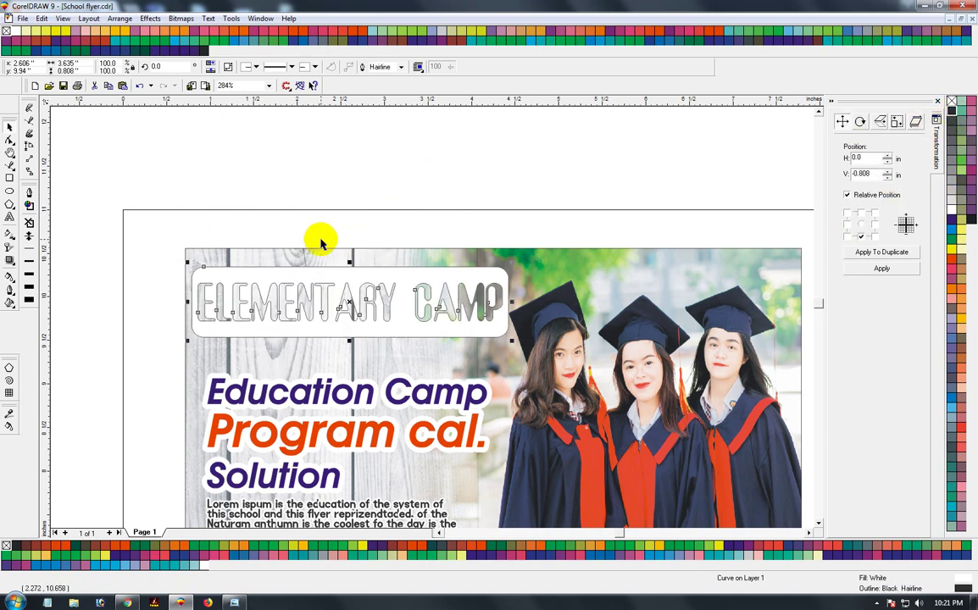
click(384, 276)
click(382, 231)
drag(361, 286, 369, 180)
Convert the title copy to a bitmap and apply an interactive drop shadow to it
key(alt+b)
key(v)
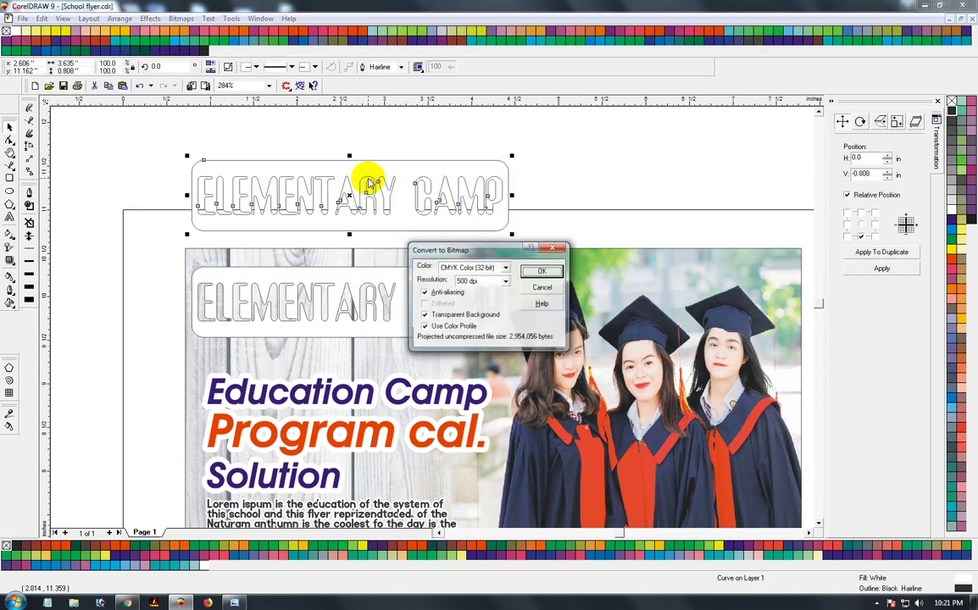
key(Return)
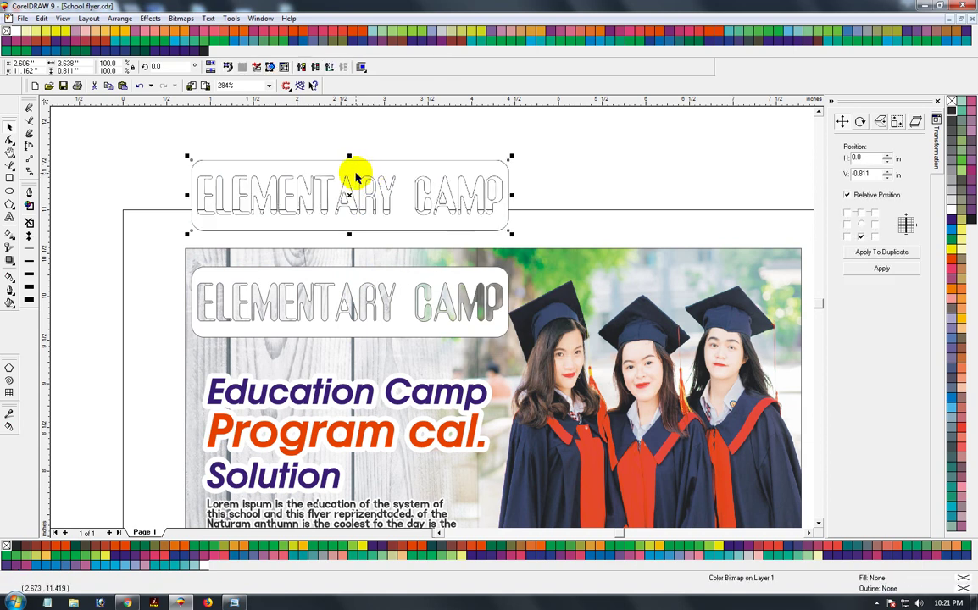
click(12, 263)
click(98, 264)
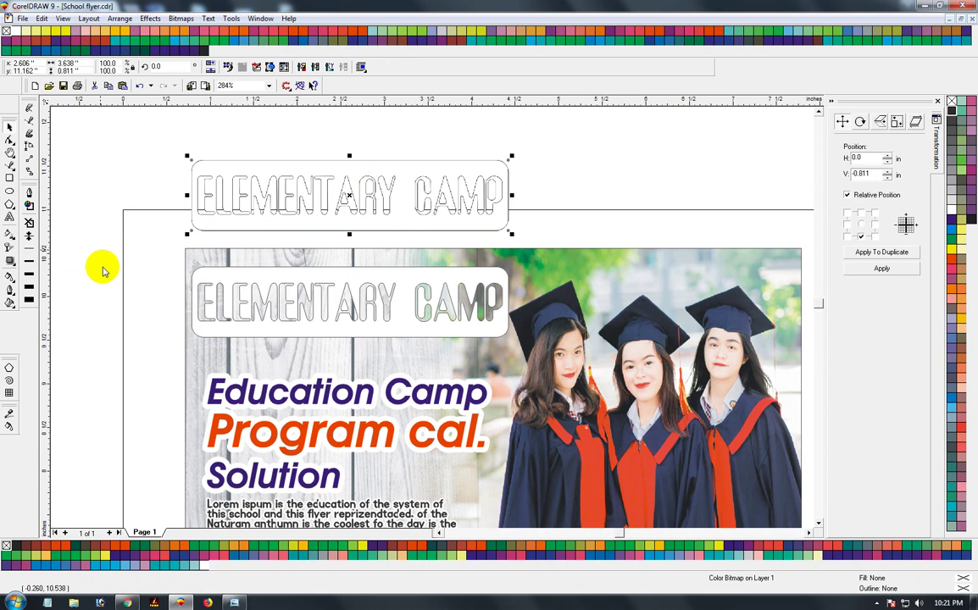
drag(191, 195, 502, 196)
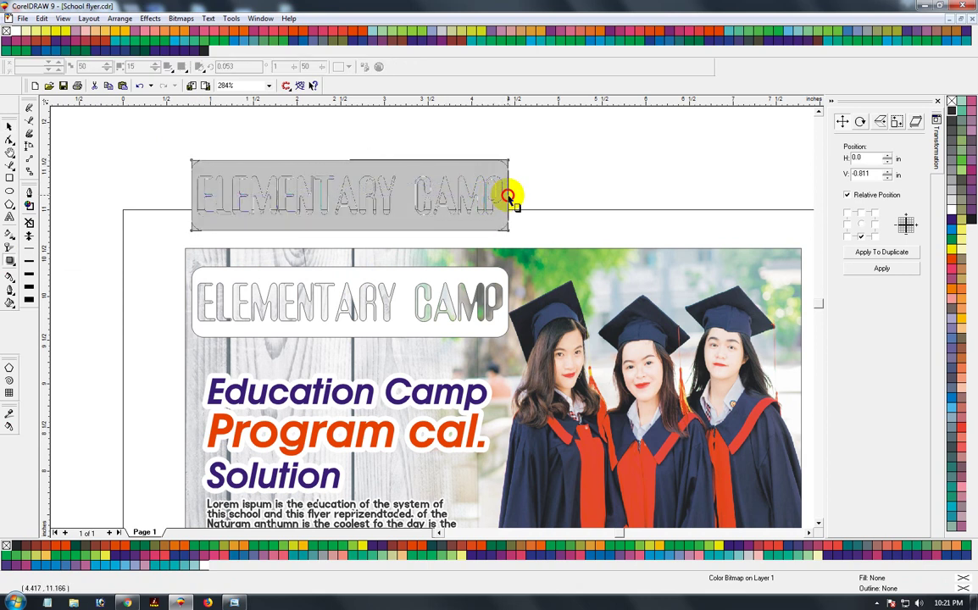
drag(507, 195, 506, 196)
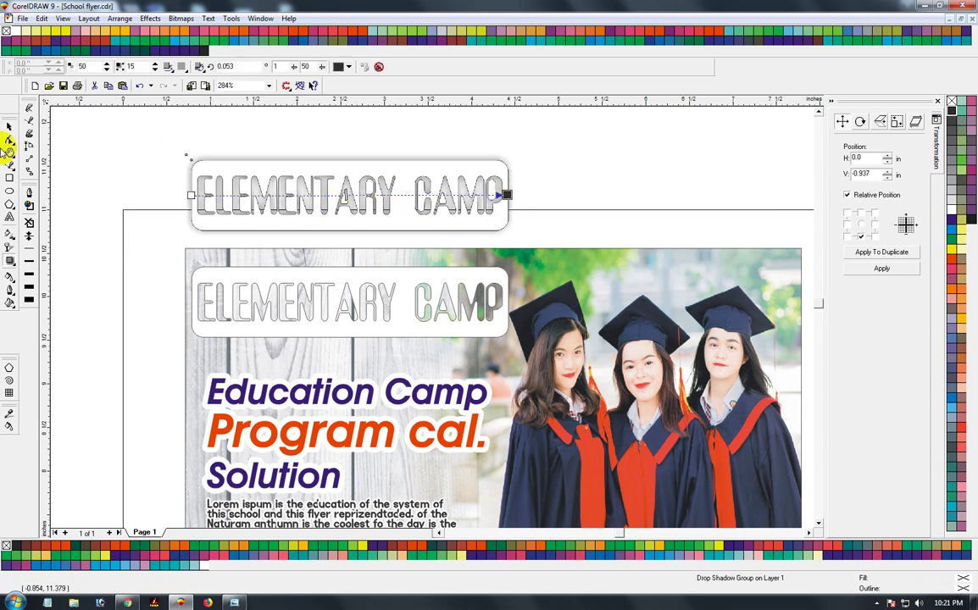
Break off the shadow, delete the sharp bitmap, align the shadow onto the cut-out, and remove its outline
key(alt+a)
key(e)
click(393, 179)
key(Delete)
click(375, 323)
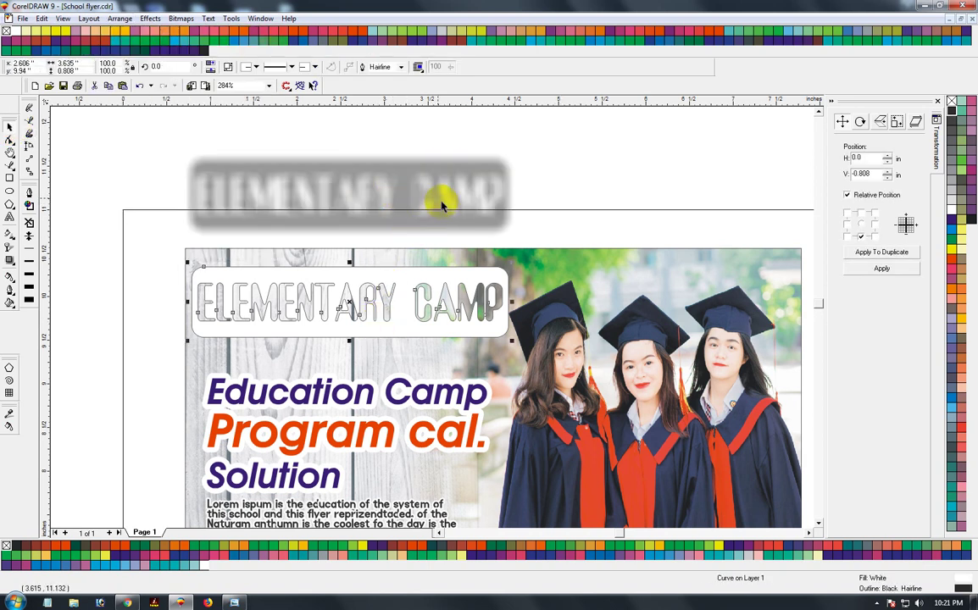
shift+click(397, 181)
key(e)
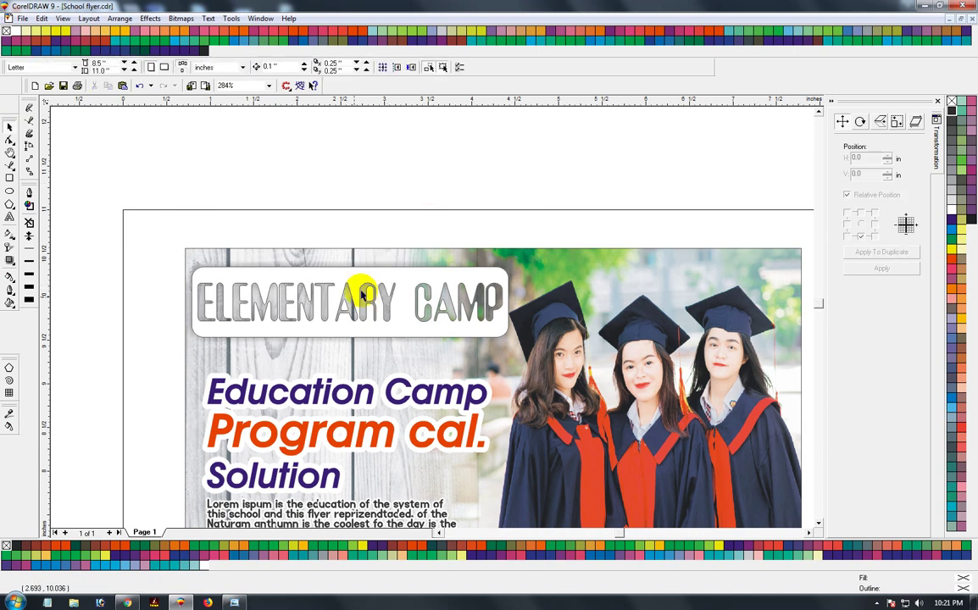
click(411, 307)
click(408, 309)
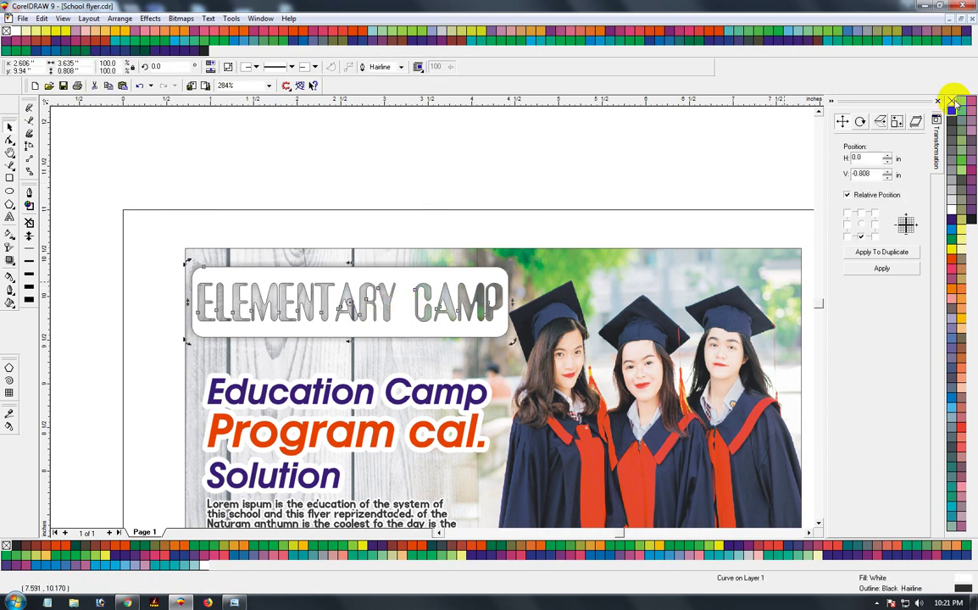
right_click(952, 101)
click(322, 182)
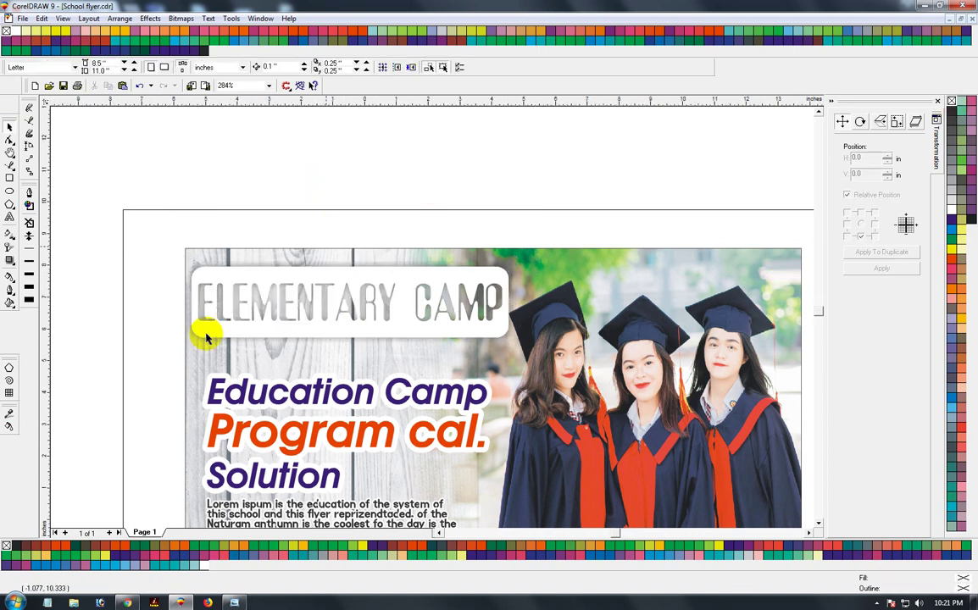
Marquee-select the five Solutions text lines and drag them onto the flyer below the three banners
key(F3)
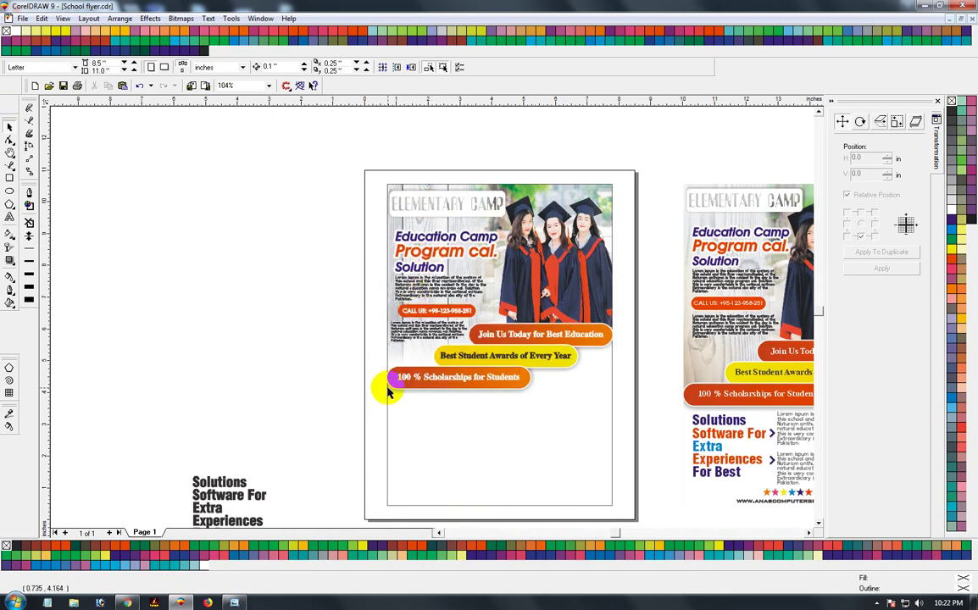
click(219, 505)
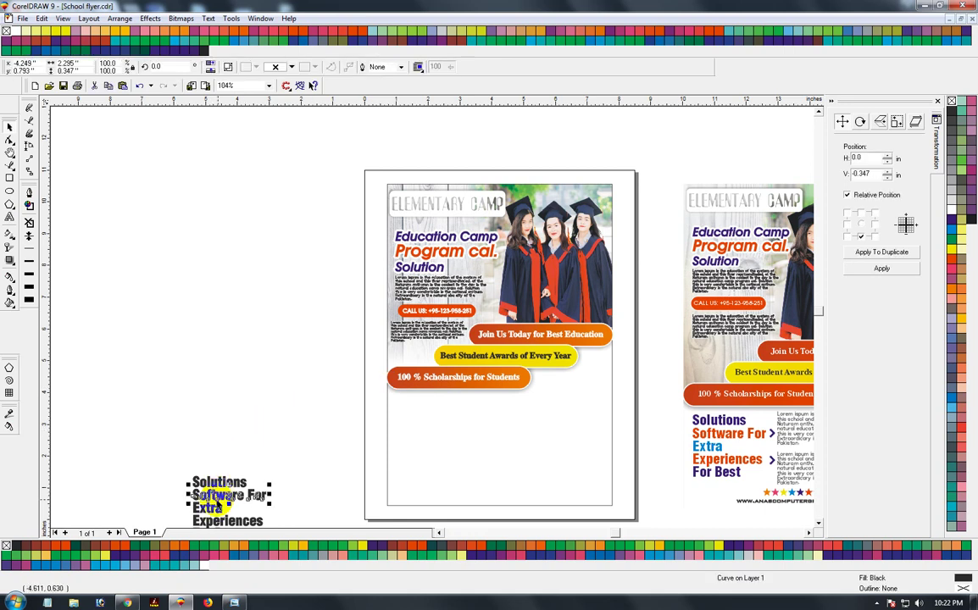
click(164, 463)
key(F3)
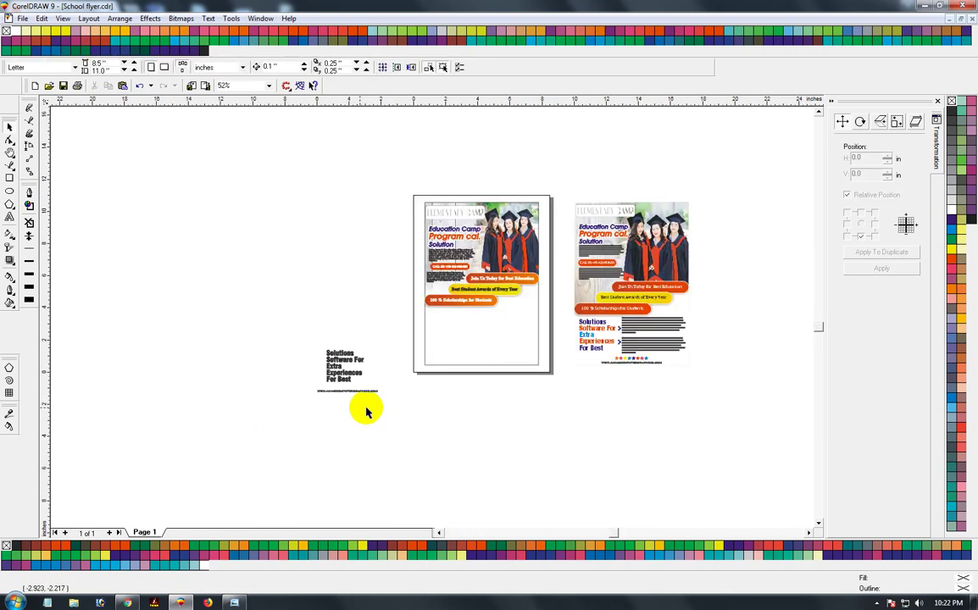
key(F2)
drag(273, 265, 513, 410)
key(space)
drag(123, 218, 278, 352)
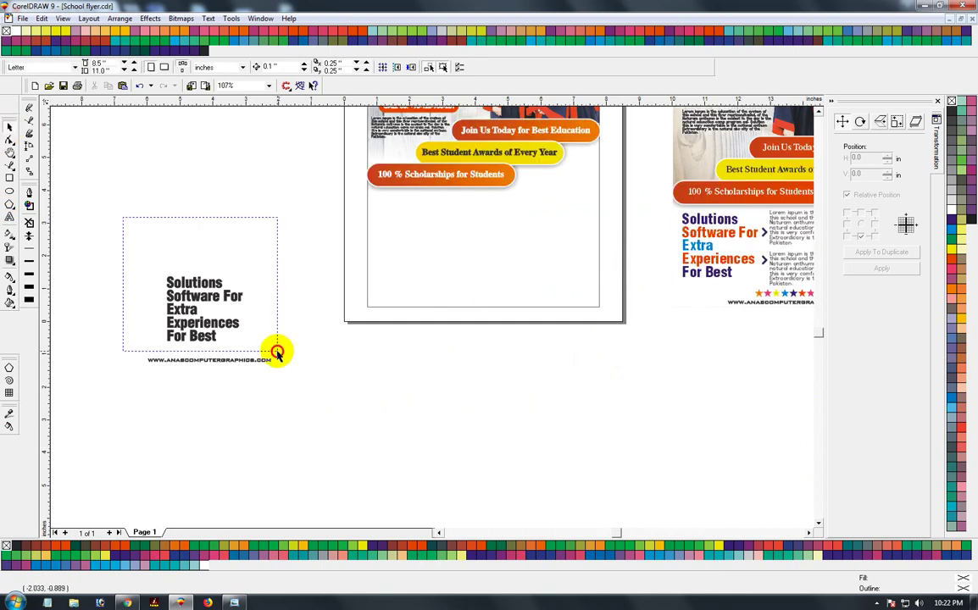
mouse_move(208, 312)
mouse_down()
mouse_move(426, 250)
mouse_move(416, 236)
mouse_up()
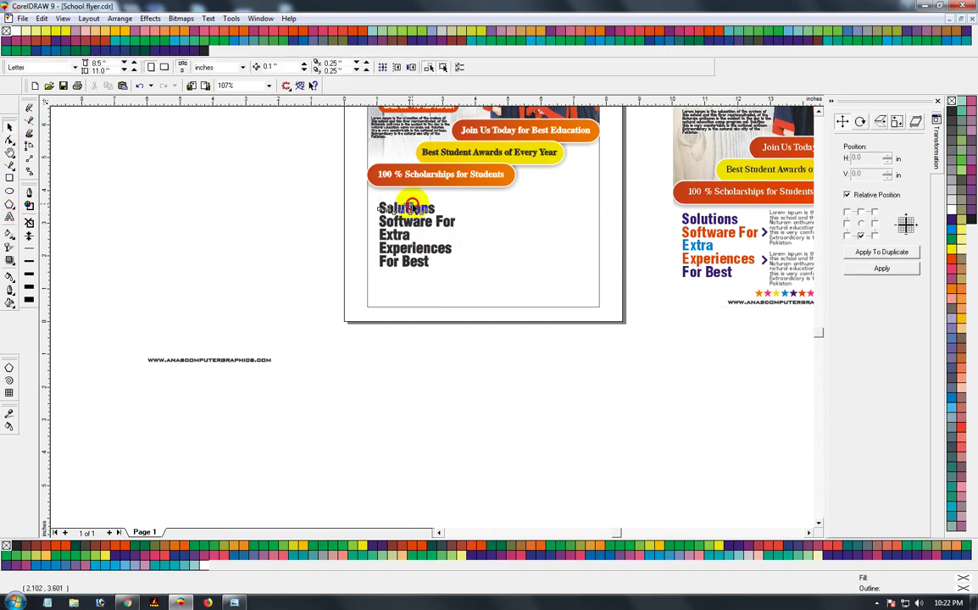
Colour the lines: Software For and Experiences orange, Extra blue, For Best dark purple
click(407, 208)
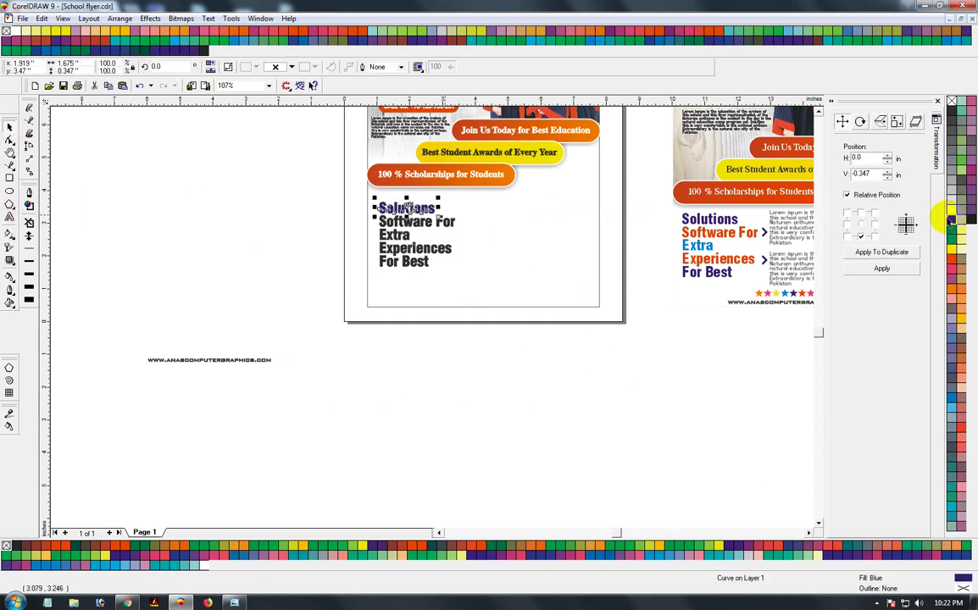
click(416, 227)
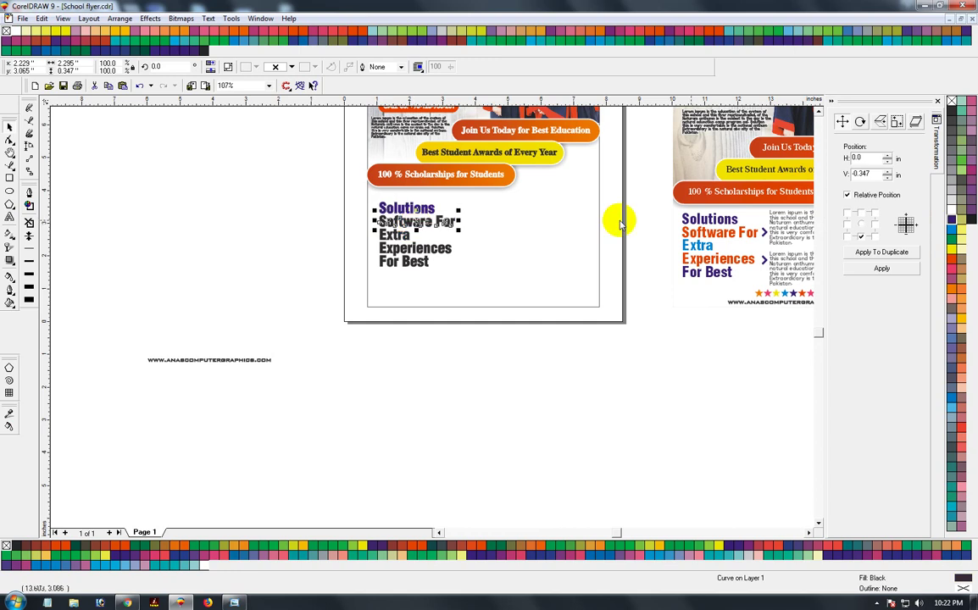
click(953, 264)
click(411, 236)
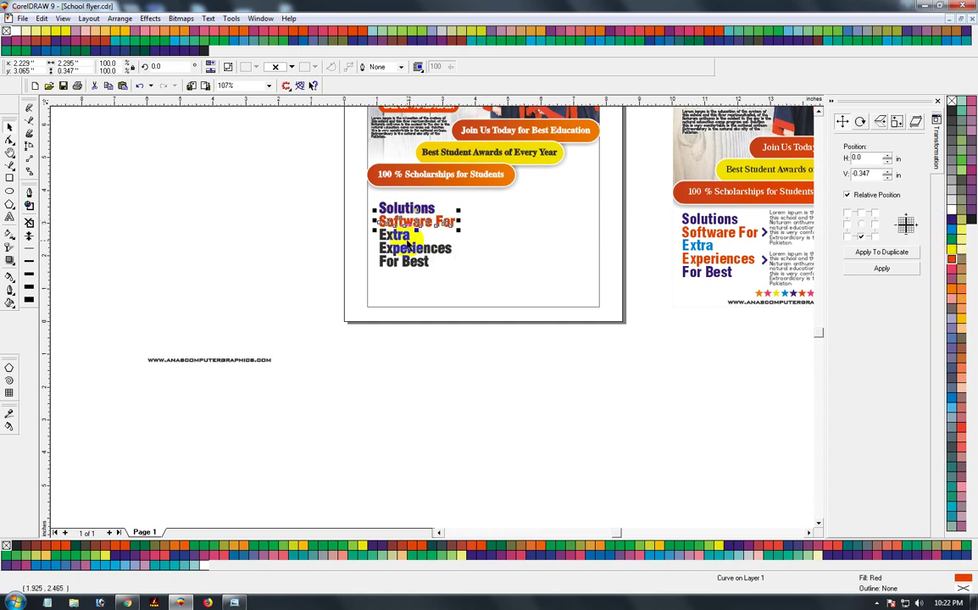
click(953, 233)
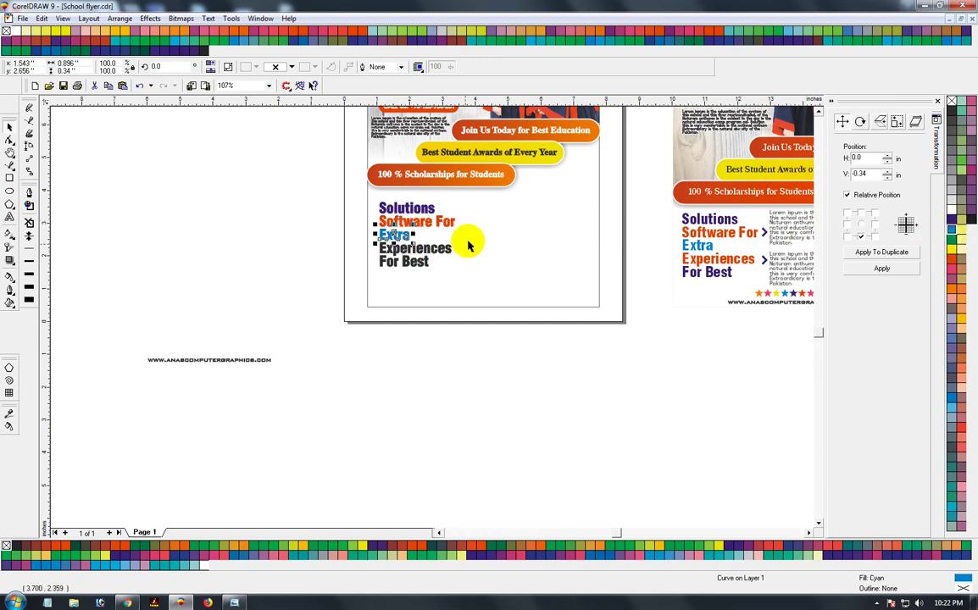
click(439, 253)
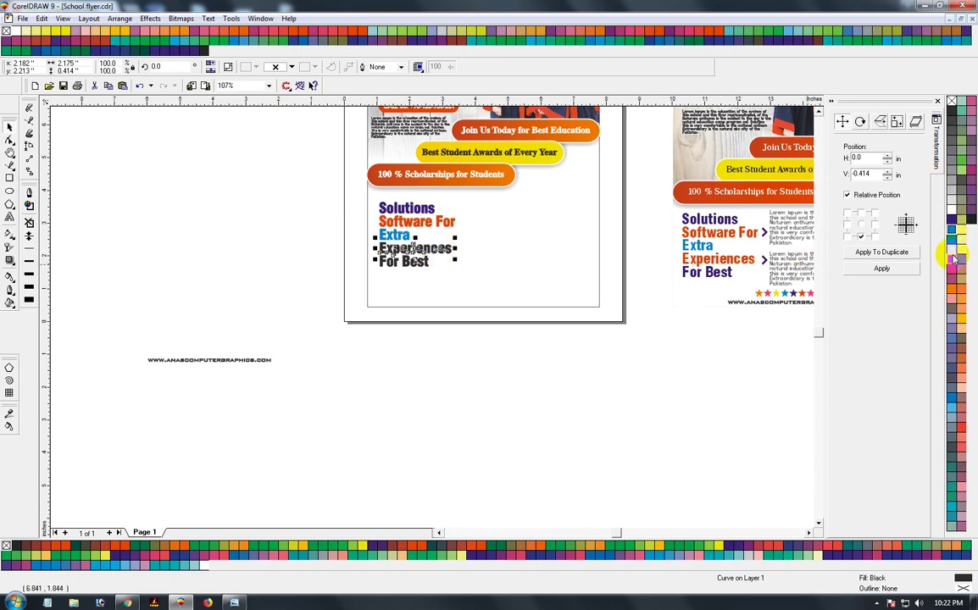
click(953, 257)
click(422, 265)
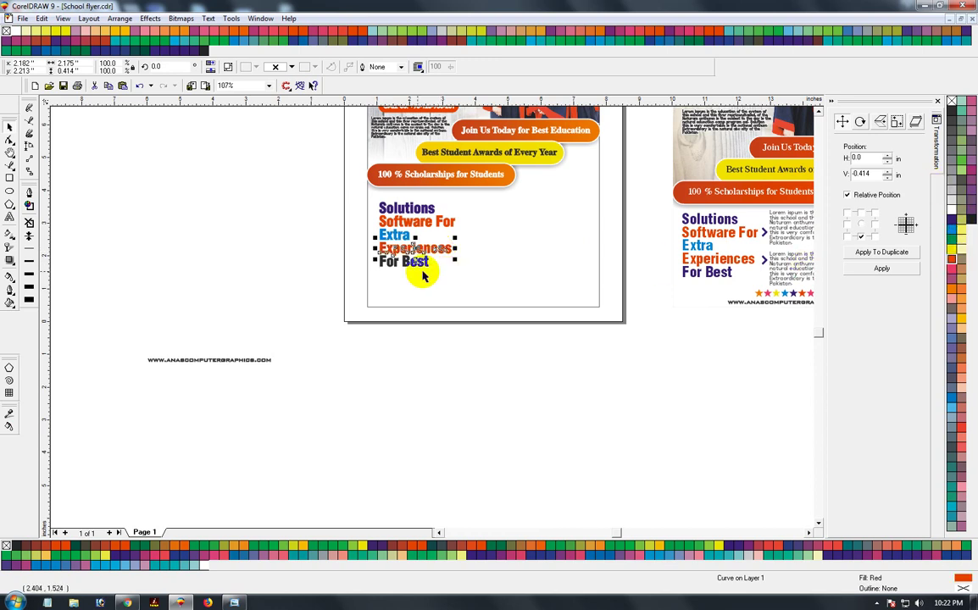
click(952, 220)
Group the five title lines with Ctrl+G and raise the group slightly beneath the pills
click(509, 365)
drag(339, 288, 462, 201)
key(ctrl+g)
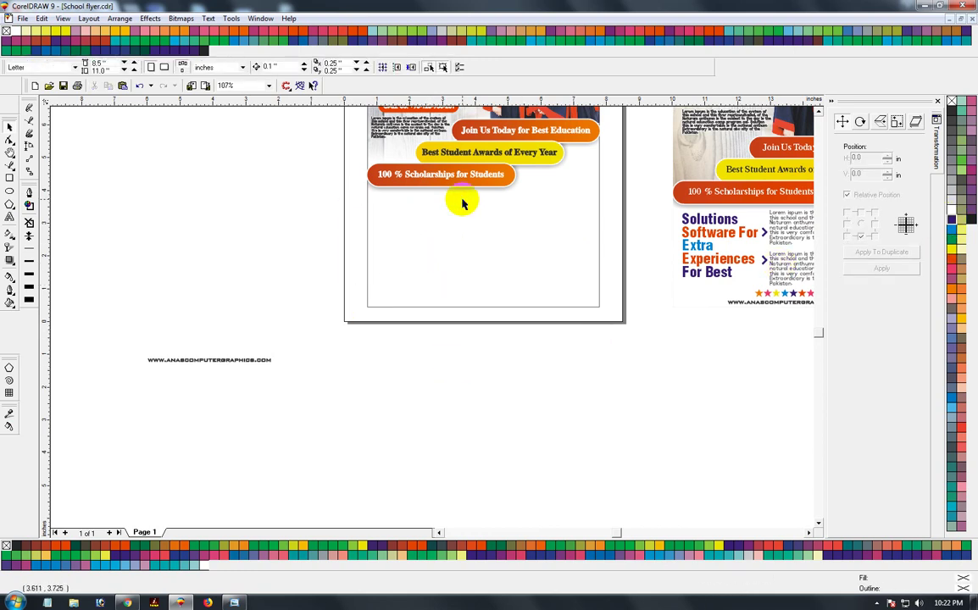
drag(415, 235, 421, 223)
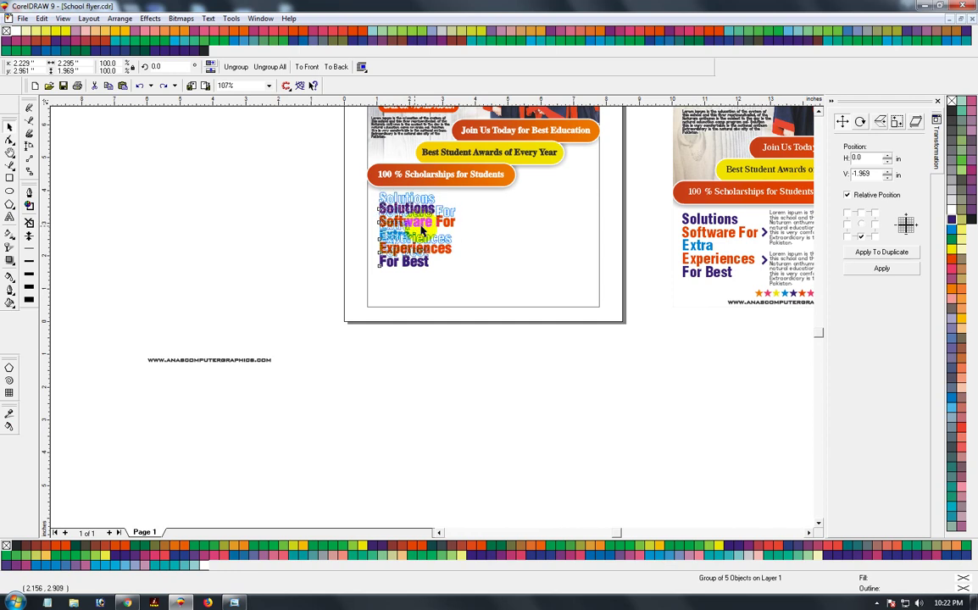
drag(420, 223, 420, 226)
click(299, 233)
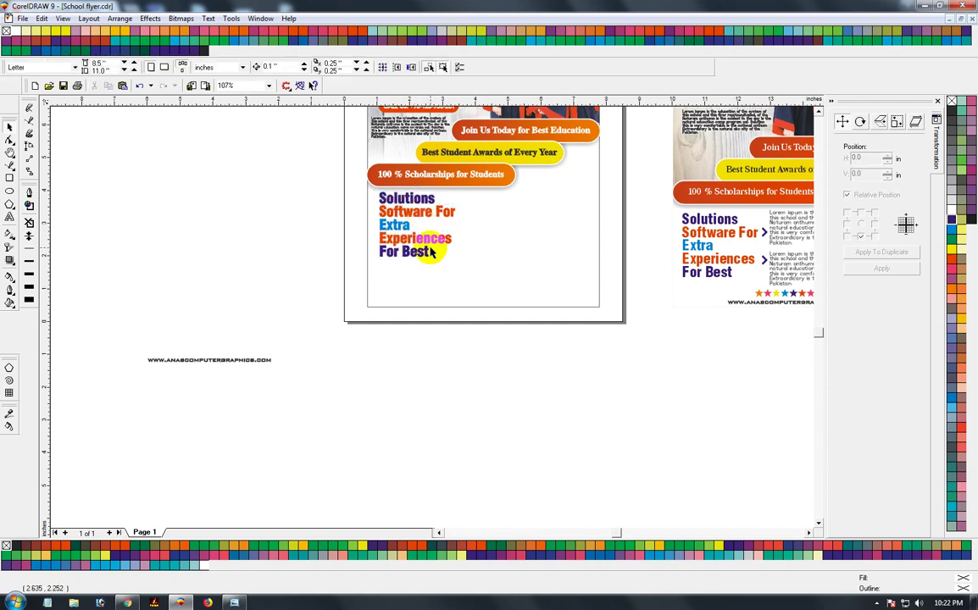
key(F2)
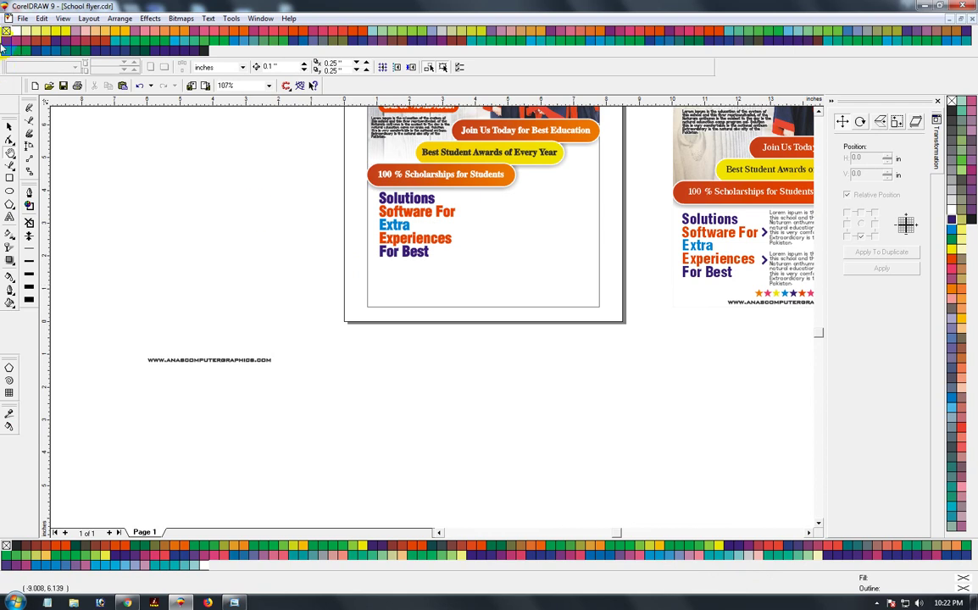
Move the lorem-ipsum body text beside the Solutions title, enlarge it, and drop a copy below
click(411, 127)
mouse_move(411, 127)
mouse_down()
mouse_move(510, 205)
mouse_move(548, 200)
mouse_up()
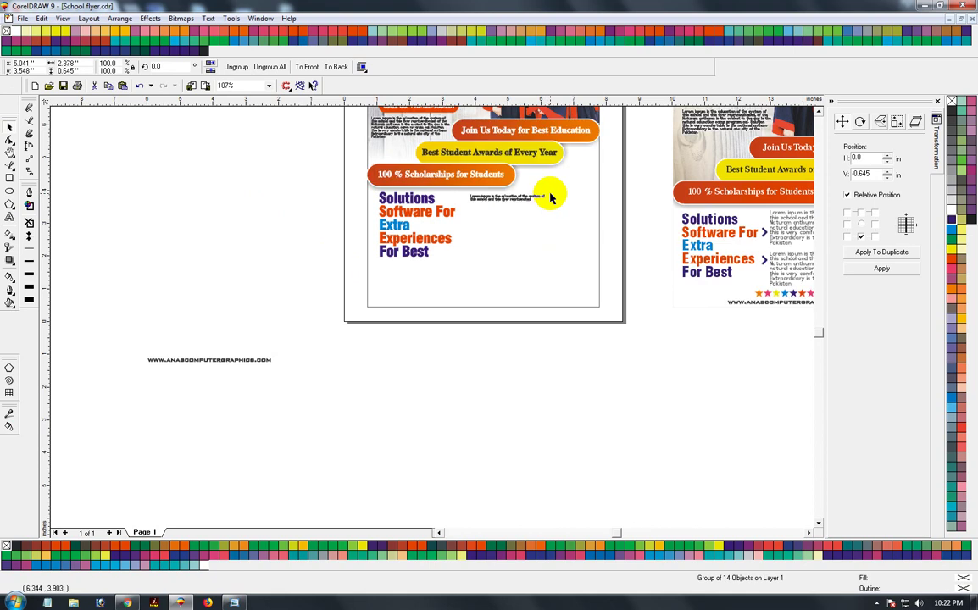
drag(551, 193, 566, 188)
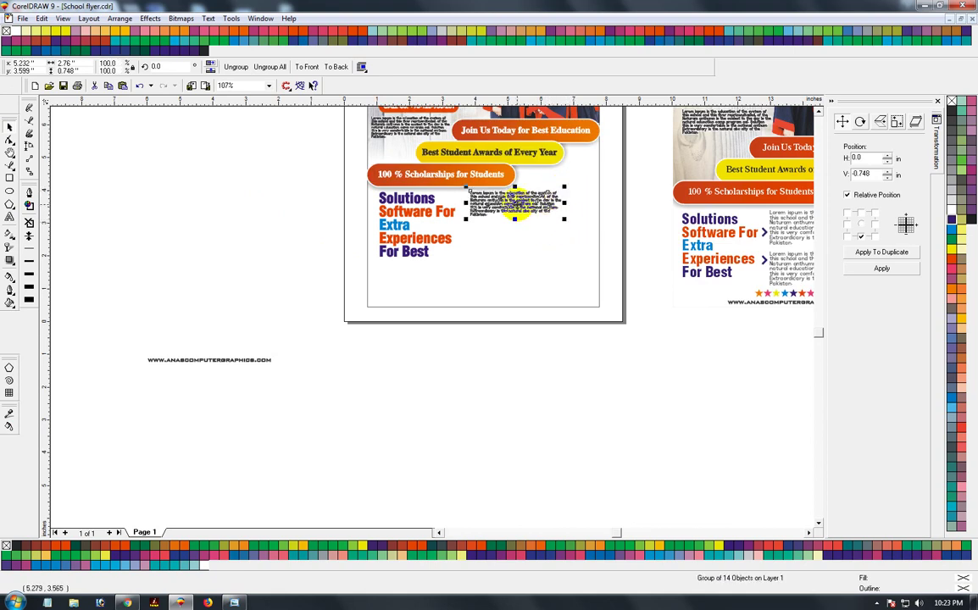
drag(516, 208, 517, 245)
key(Escape)
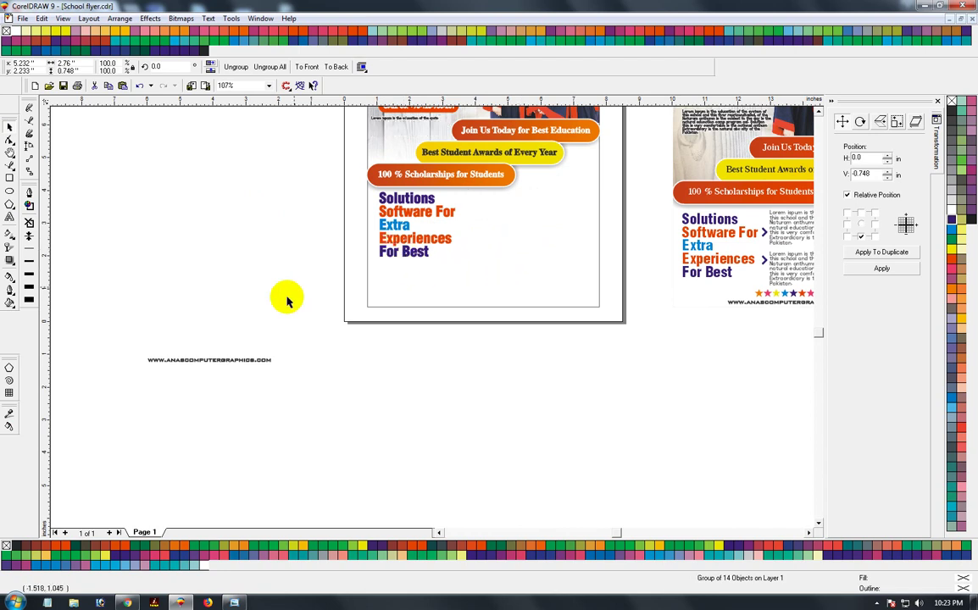
mouse_move(516, 204)
mouse_down()
mouse_move(516, 242)
mouse_move(377, 180)
mouse_up()
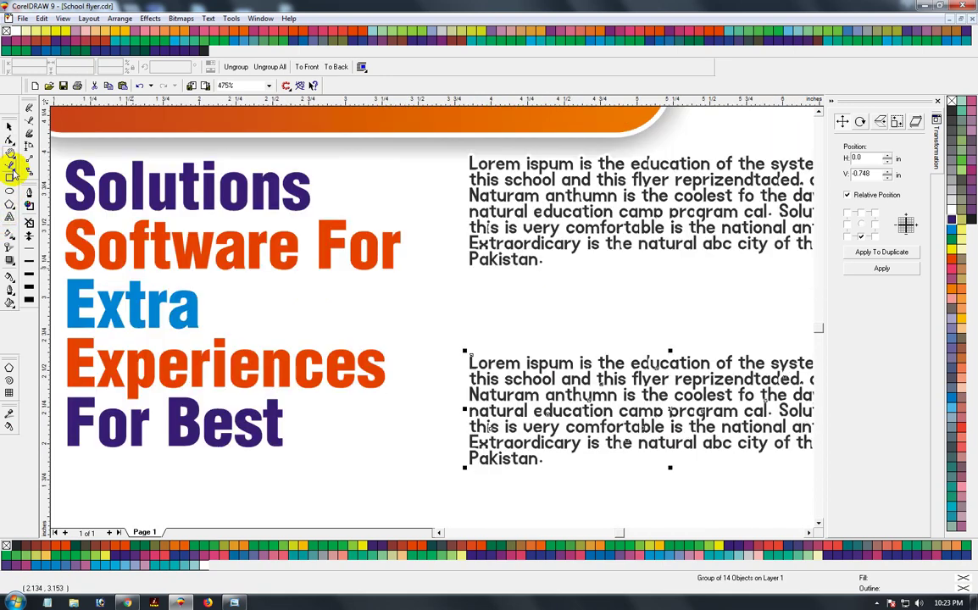
Draw a Bezier stroke beside Software For with round corners and caps, outline behind fill, 5 pt
drag(12, 167, 34, 174)
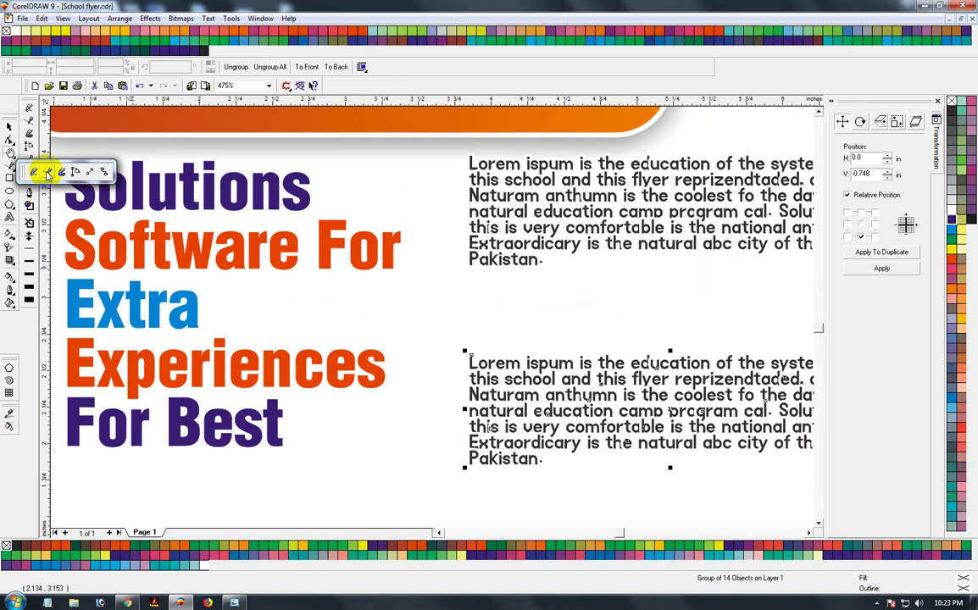
click(47, 174)
click(415, 225)
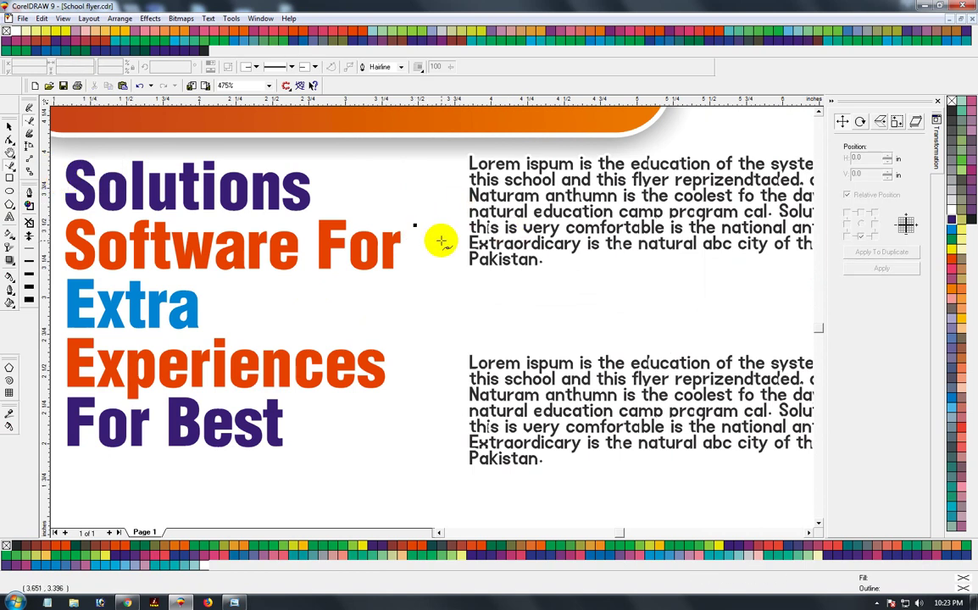
click(441, 241)
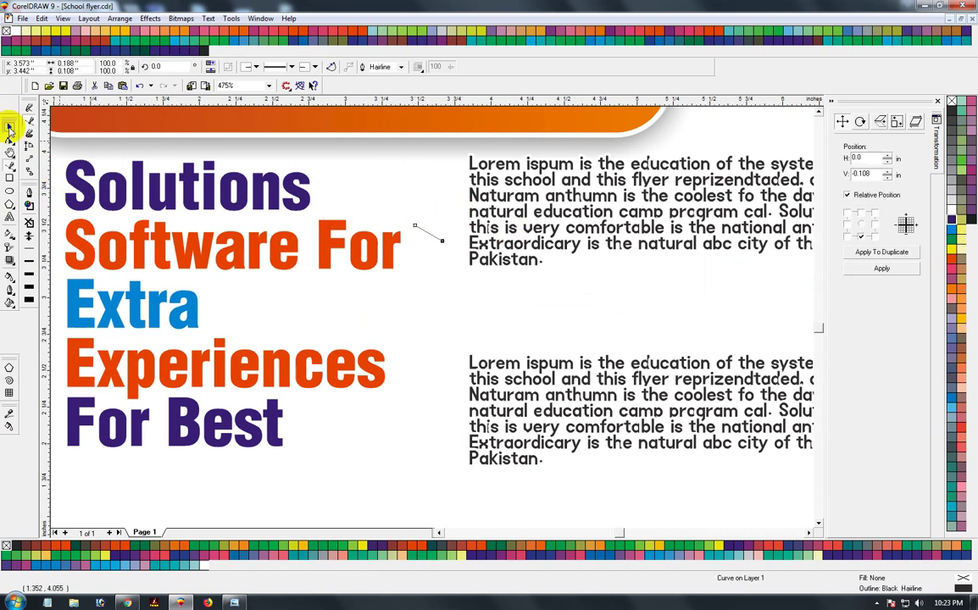
key(F12)
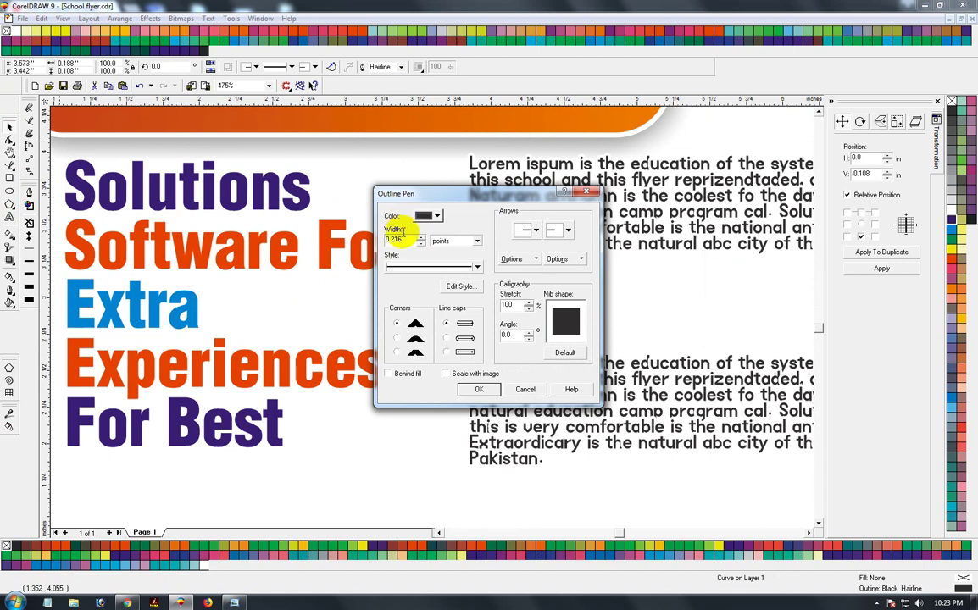
text(10)
click(397, 337)
click(447, 337)
click(405, 376)
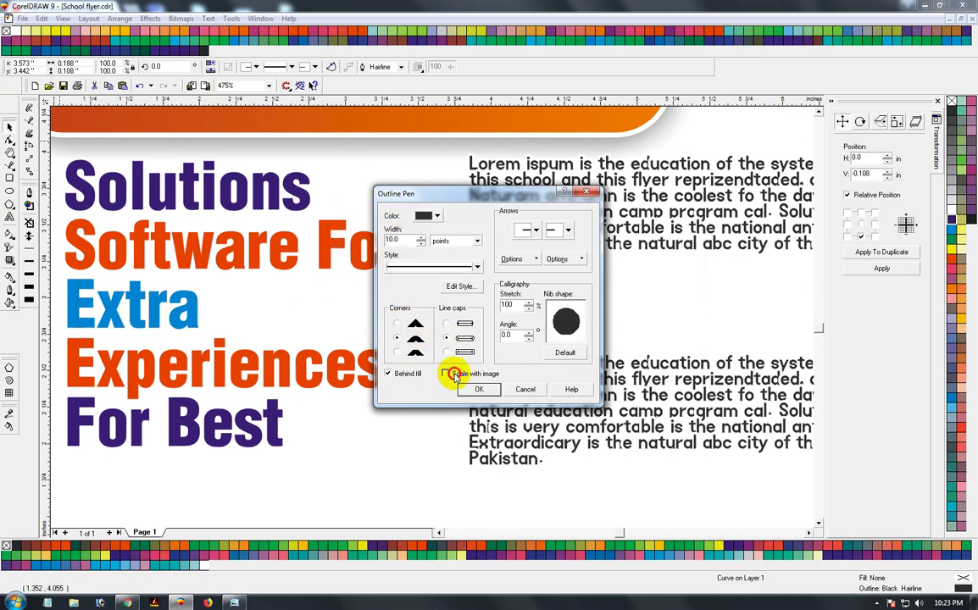
click(477, 390)
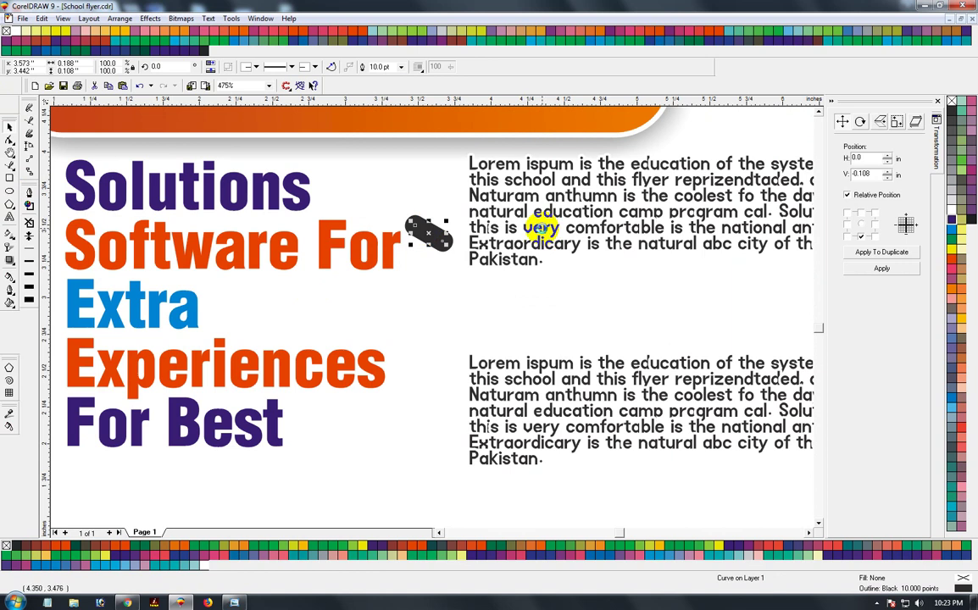
key(F12)
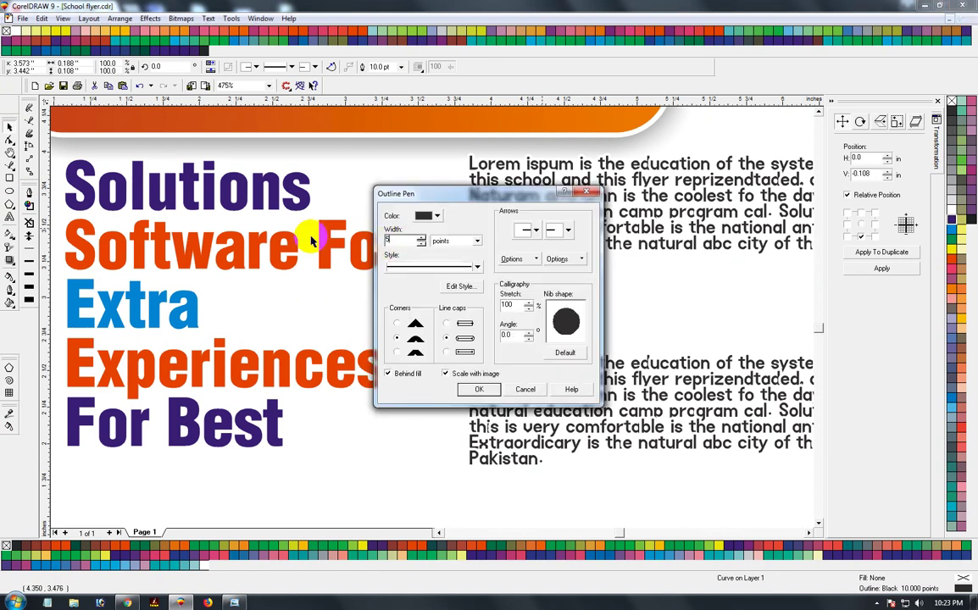
key(Return)
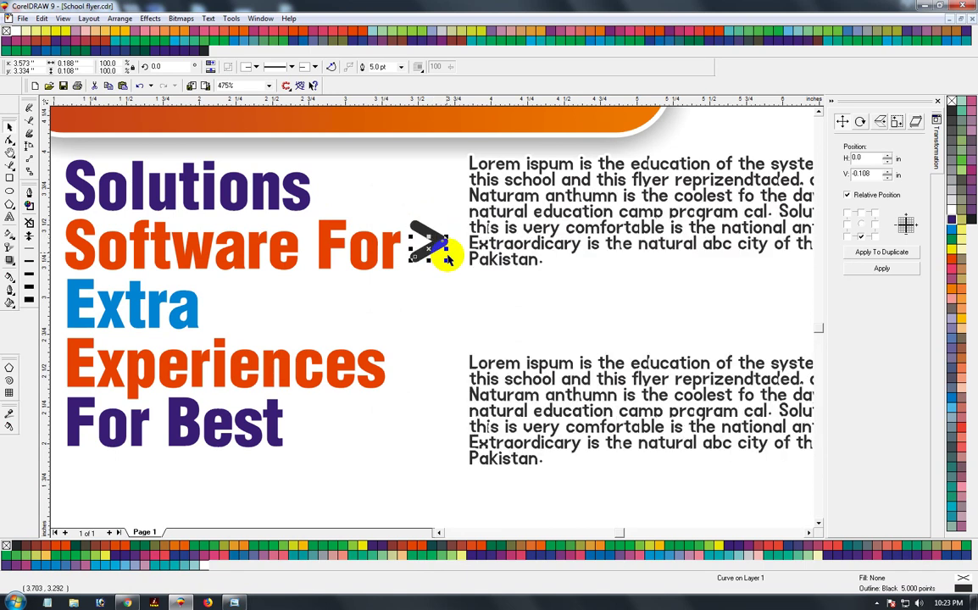
Combine the two strokes into one chevron in wireframe view and thin its outline to 3 pt
key(shift+F9)
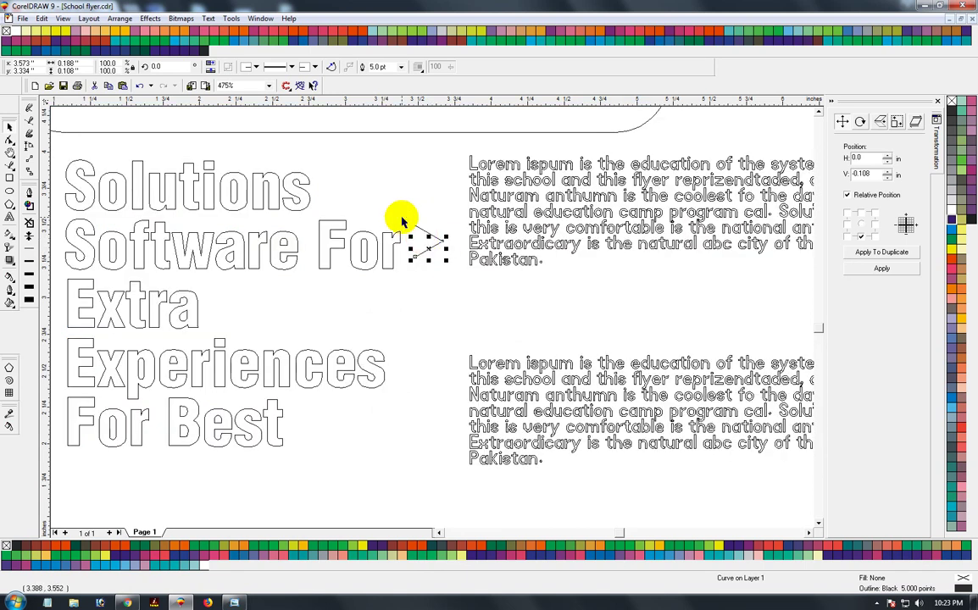
key(ctrl+a)
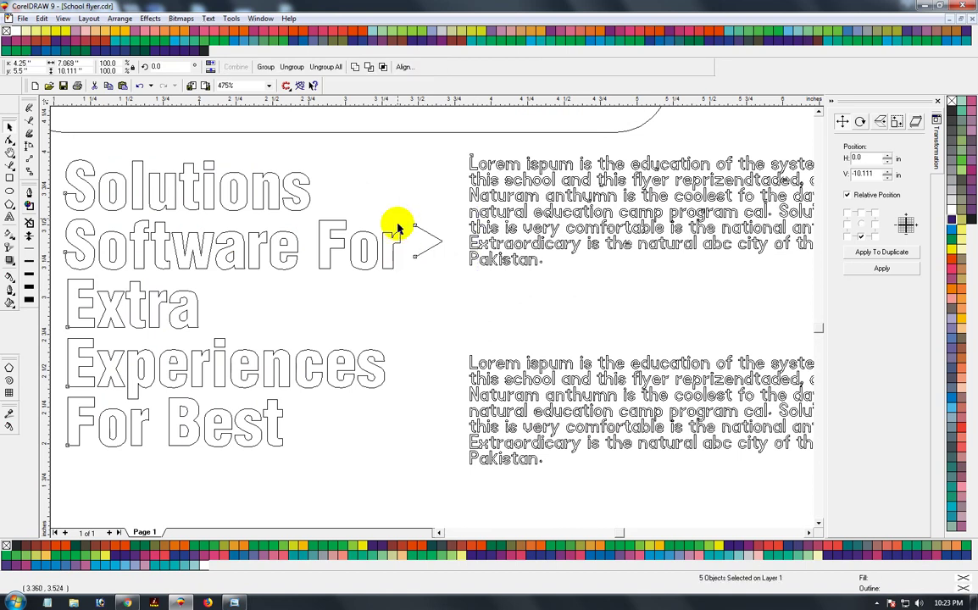
drag(392, 195, 451, 280)
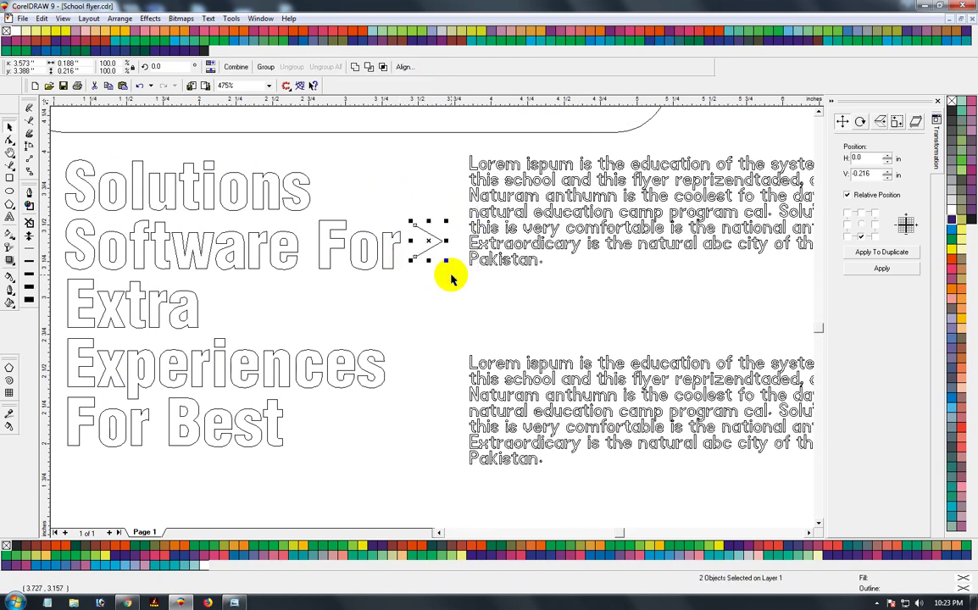
key(ctrl+l)
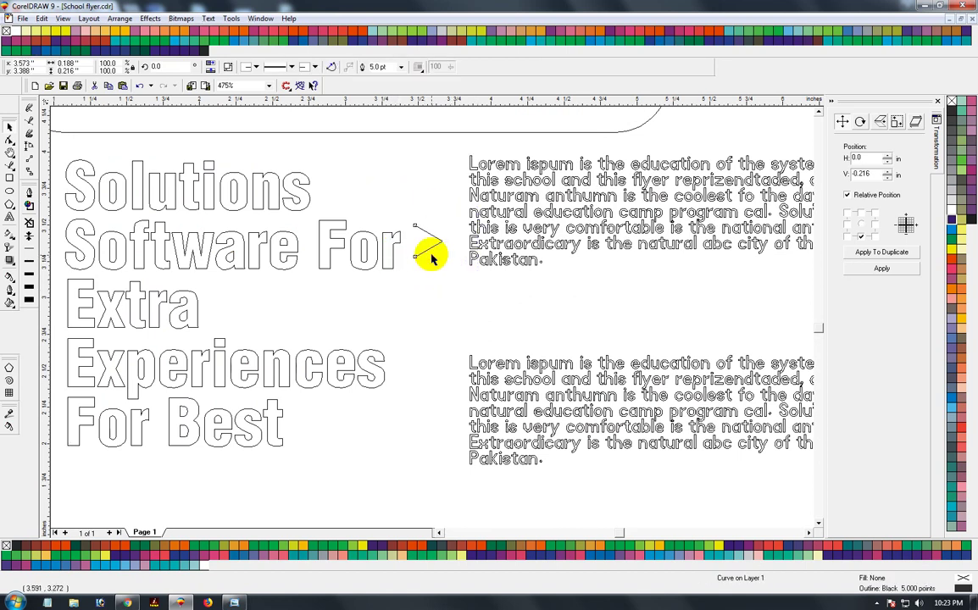
key(shift+F9)
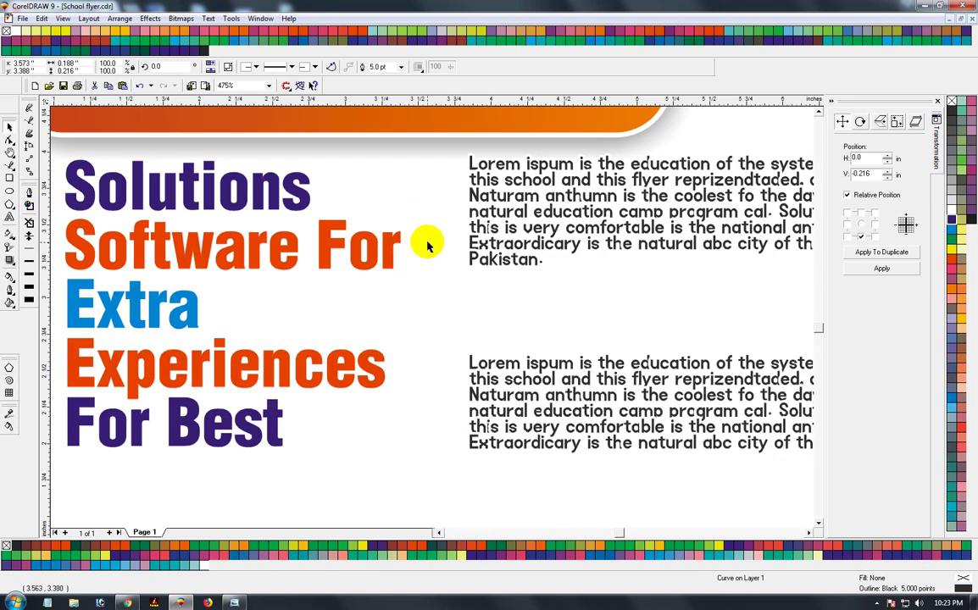
drag(428, 244, 426, 246)
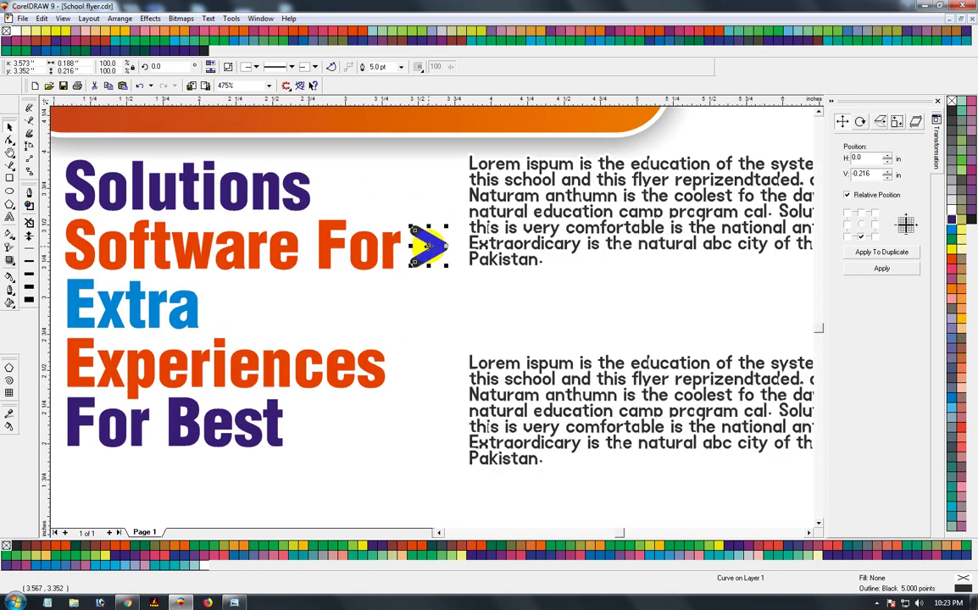
key(F12)
double_click(397, 241)
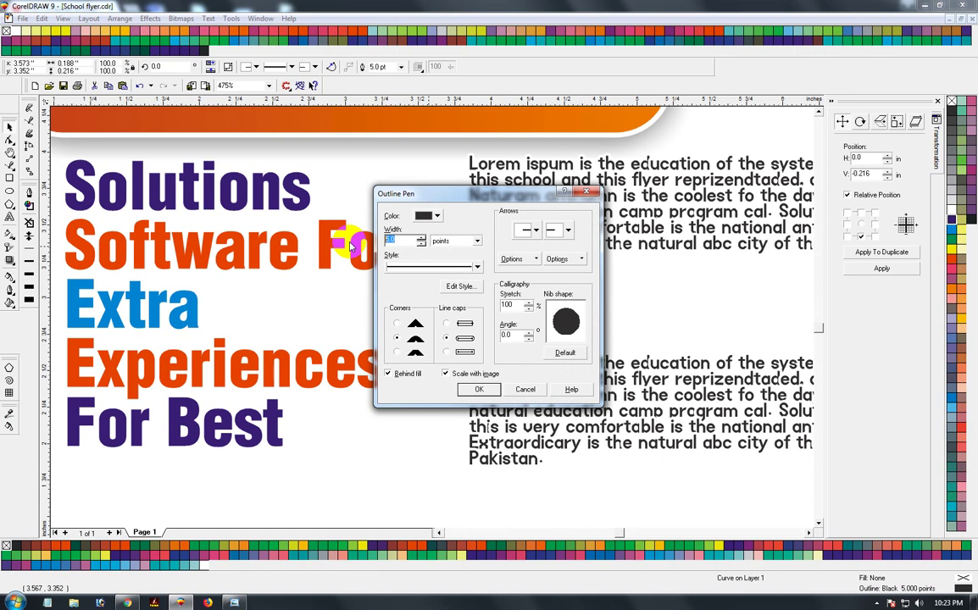
key(Return)
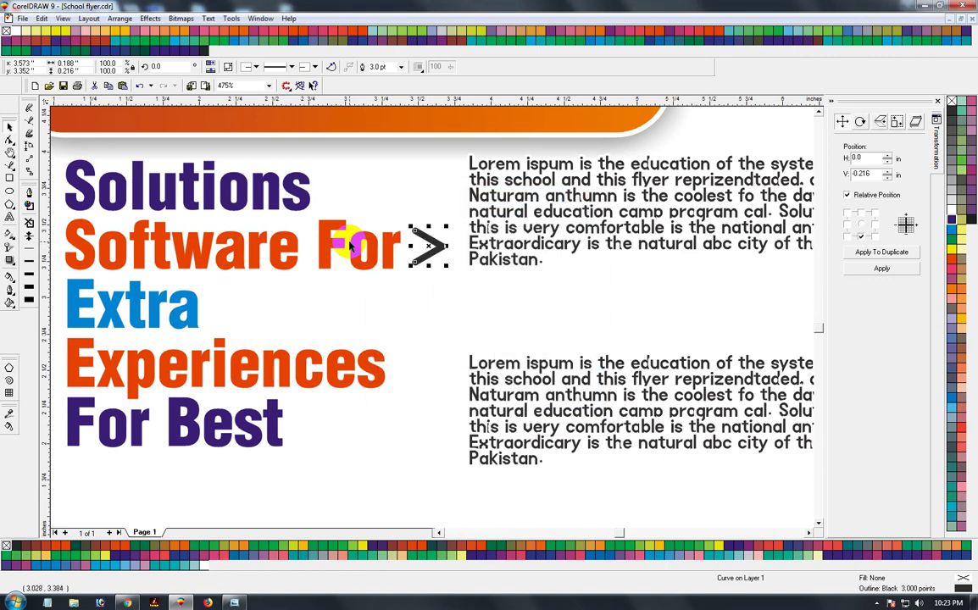
click(429, 372)
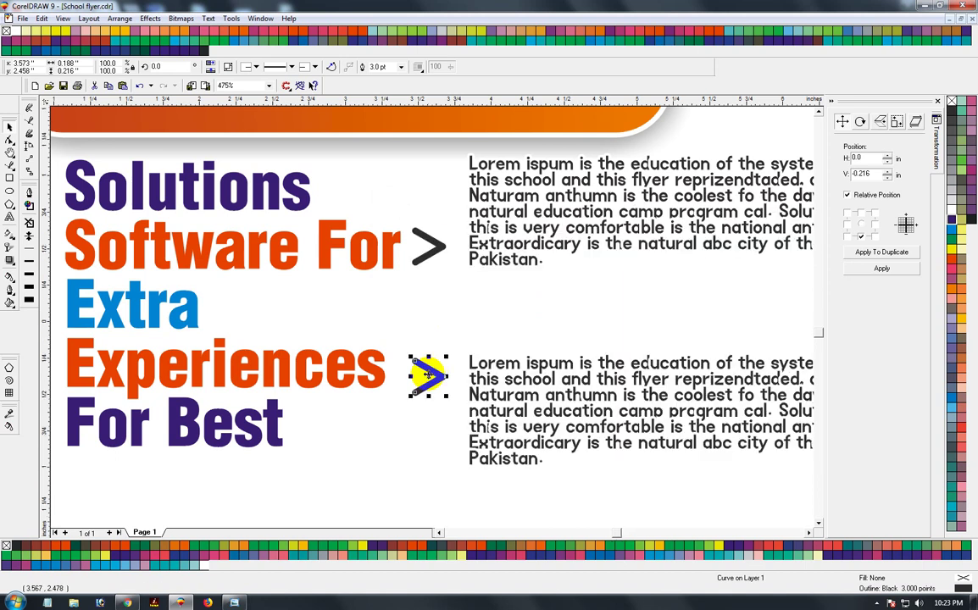
scroll(416, 375, down, 5)
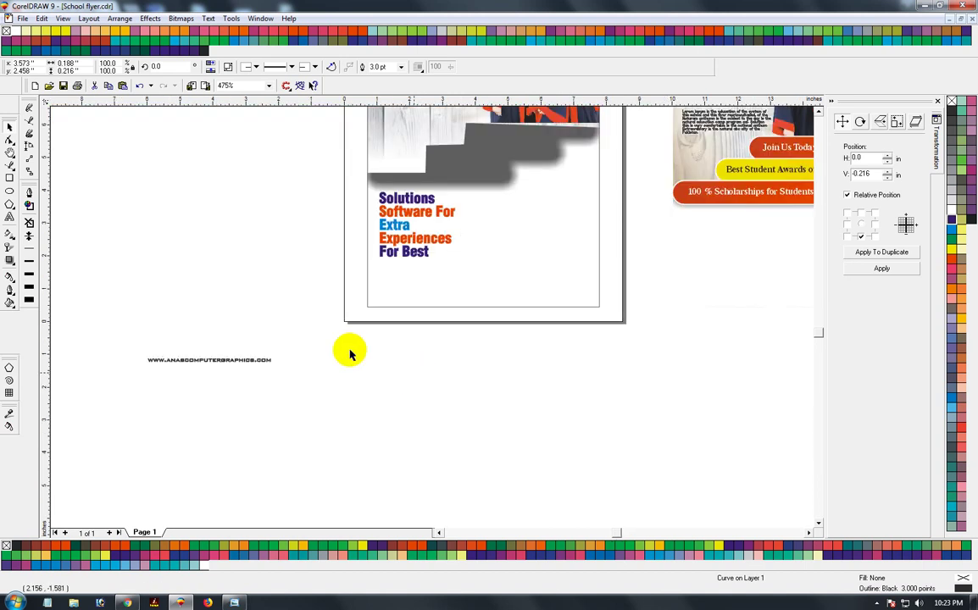
Move the website URL onto the flyer's bottom edge and centre it with the page
click(201, 272)
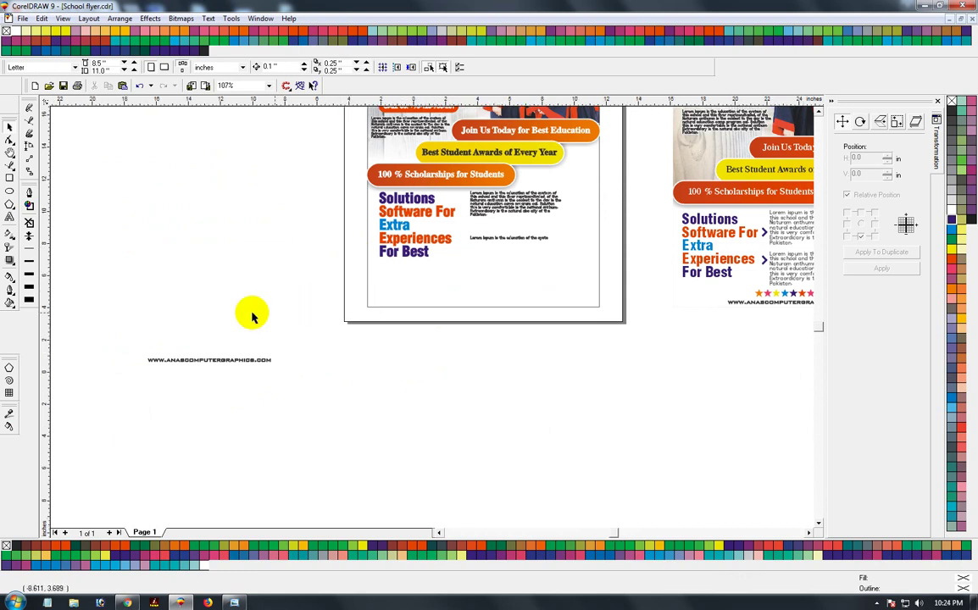
scroll(414, 251, down, 2)
drag(304, 169, 477, 360)
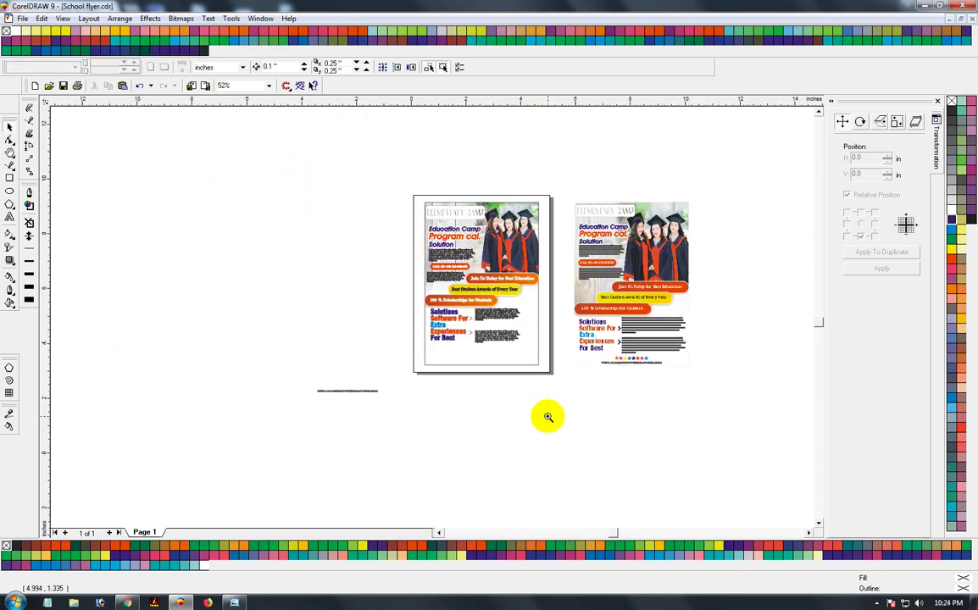
click(10, 127)
drag(321, 488, 564, 441)
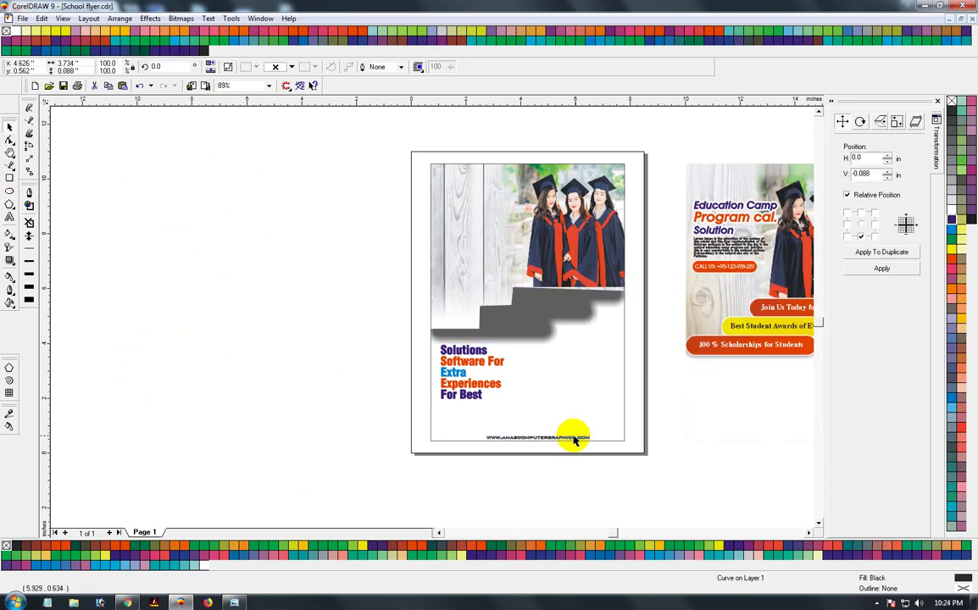
shift+click(612, 439)
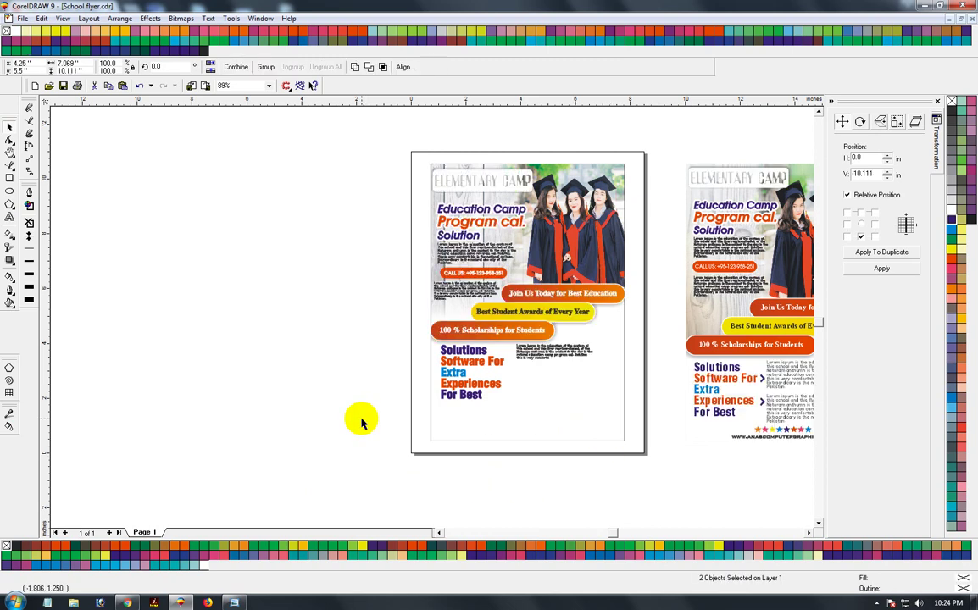
click(405, 396)
Nudge the website URL slightly upward along the bottom of the flyer
drag(405, 396, 650, 471)
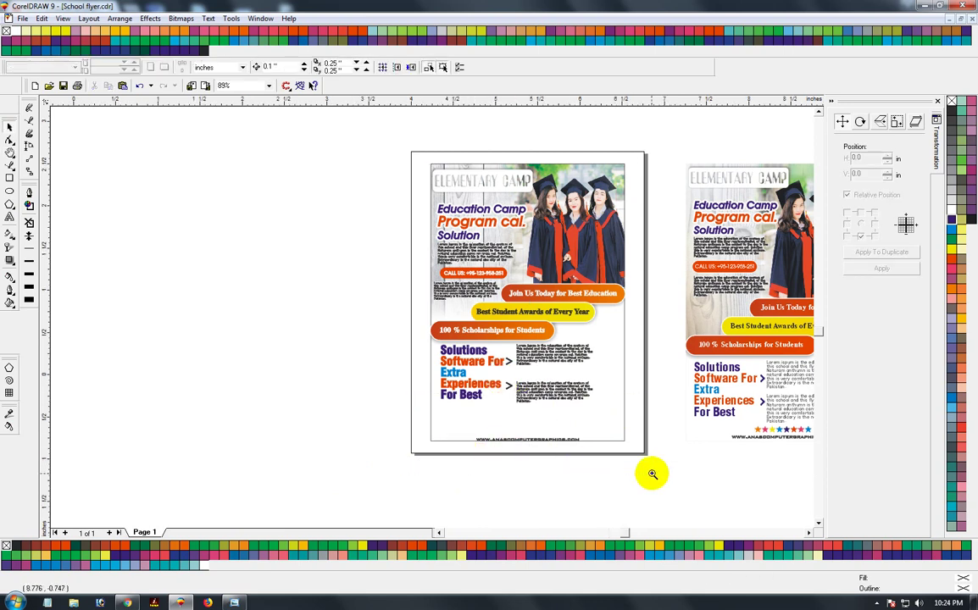
click(9, 126)
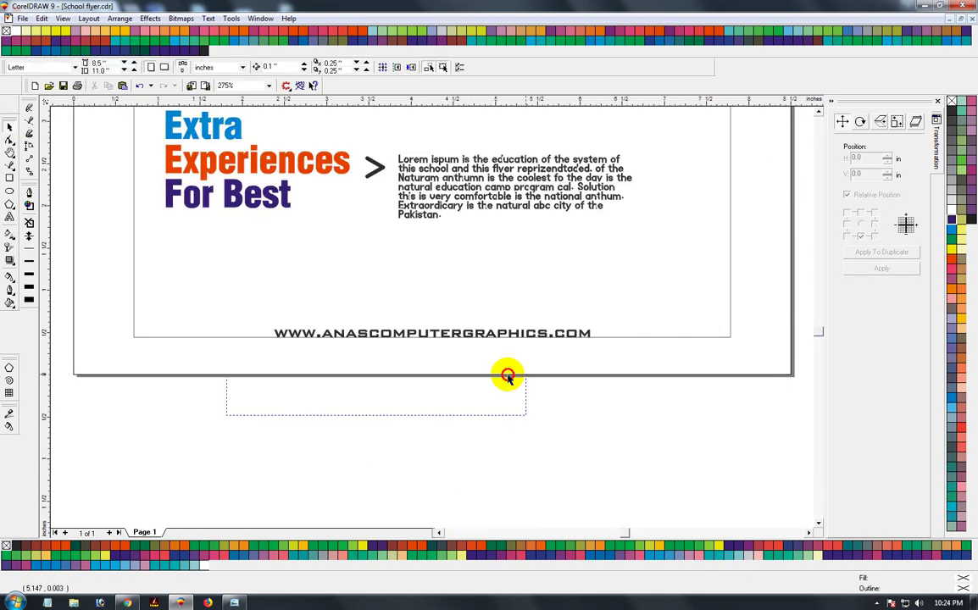
drag(225, 414, 645, 307)
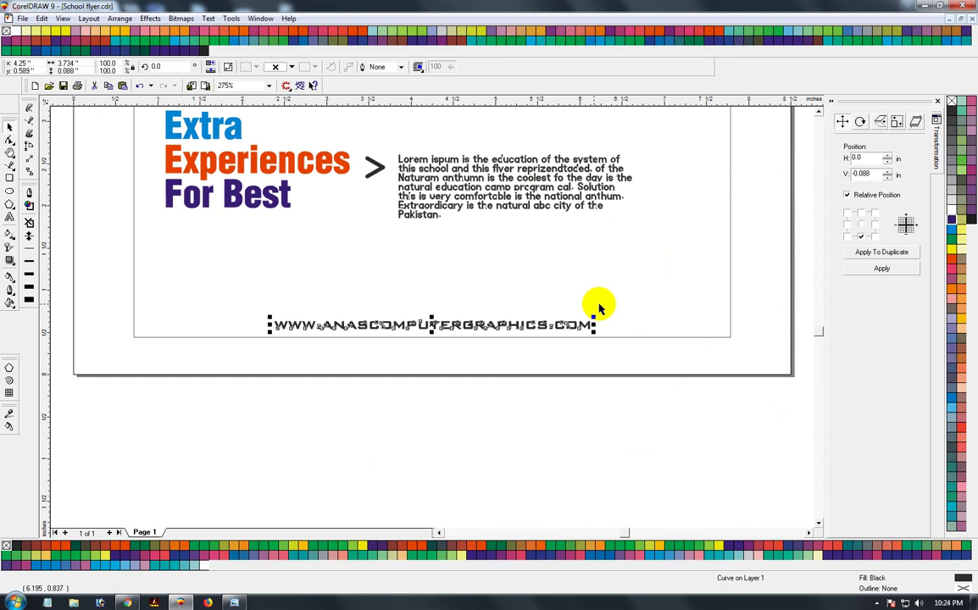
drag(433, 326, 433, 323)
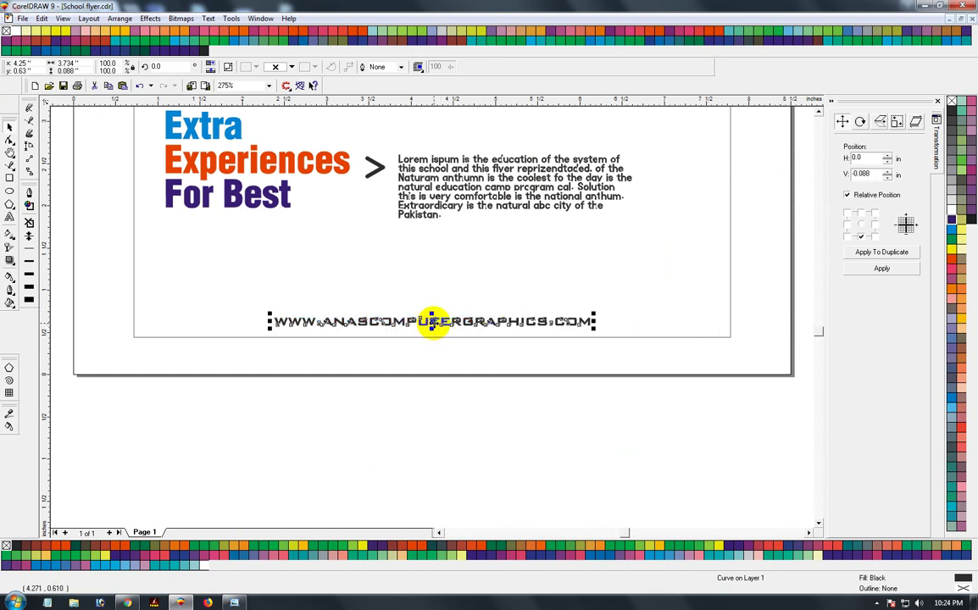
drag(102, 176, 768, 339)
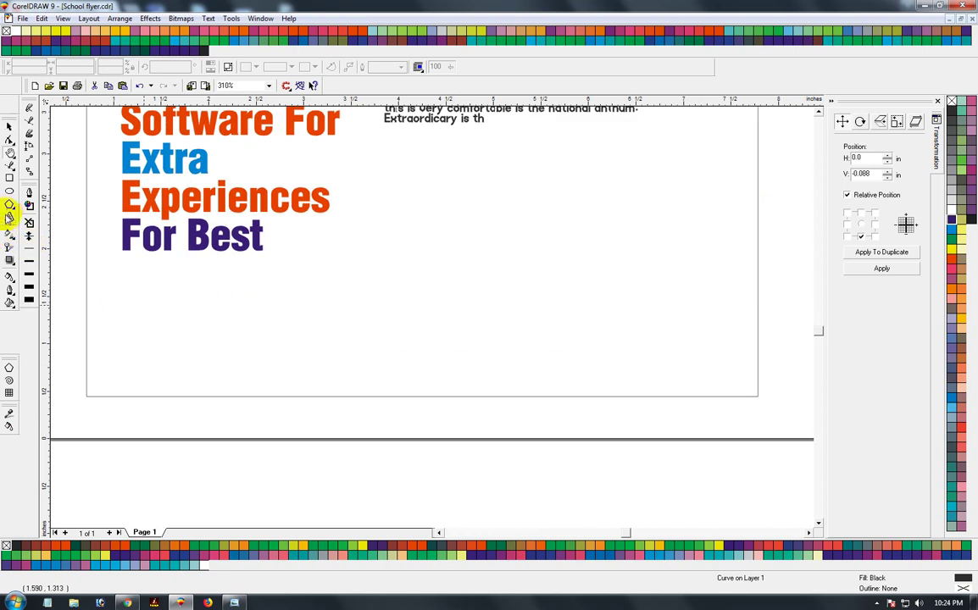
Draw a five-point star below the text blocks and repeat copies to its right
click(9, 204)
mouse_move(230, 295)
mouse_down()
mouse_move(266, 336)
mouse_move(247, 313)
mouse_up()
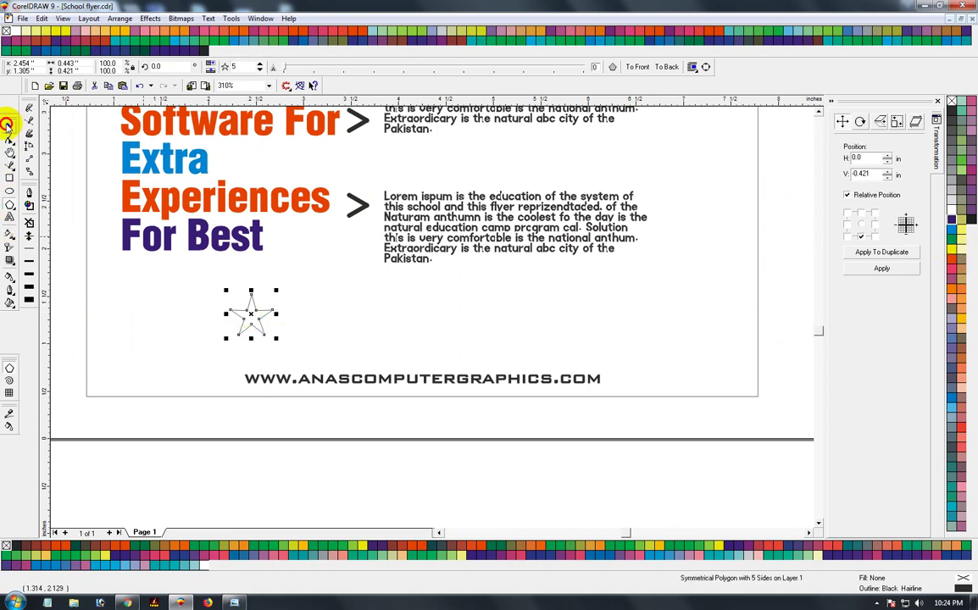
drag(250, 316, 311, 322)
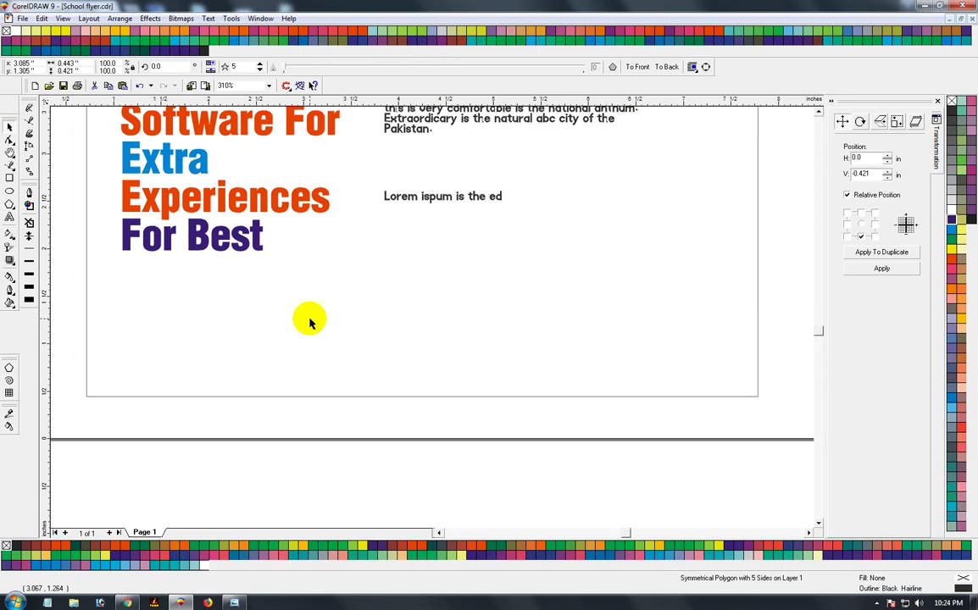
key(ctrl+r)
key(ctrl+r)
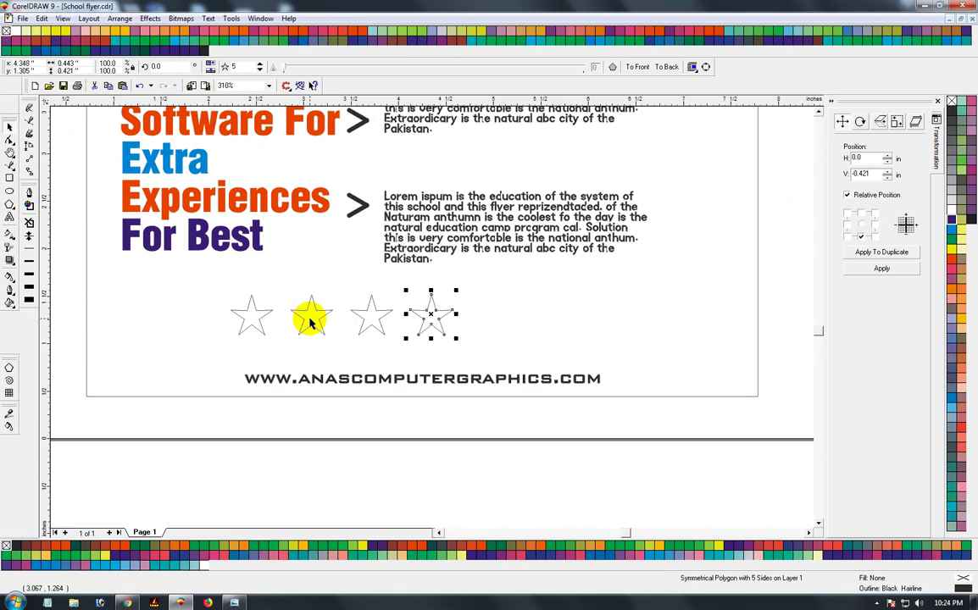
key(ctrl+r)
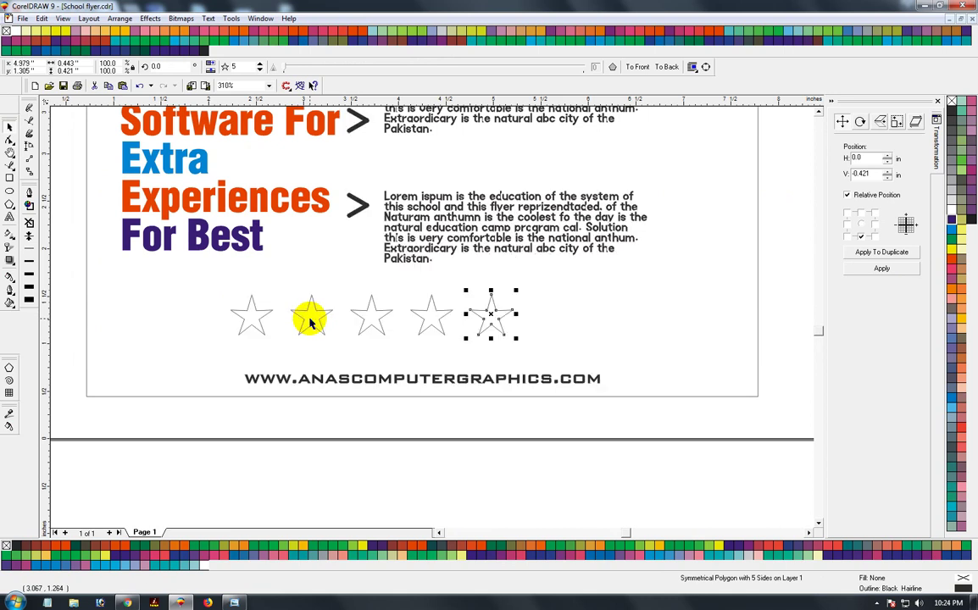
key(ctrl+r)
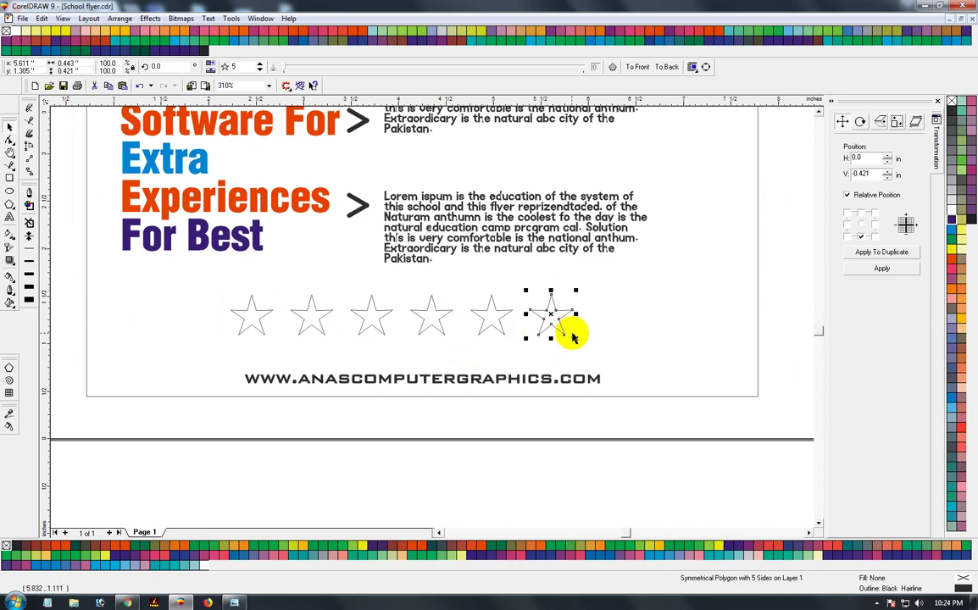
Fill the six stars yellow, blue, red-orange, purple, green and orange
click(372, 446)
click(254, 323)
click(952, 246)
click(312, 327)
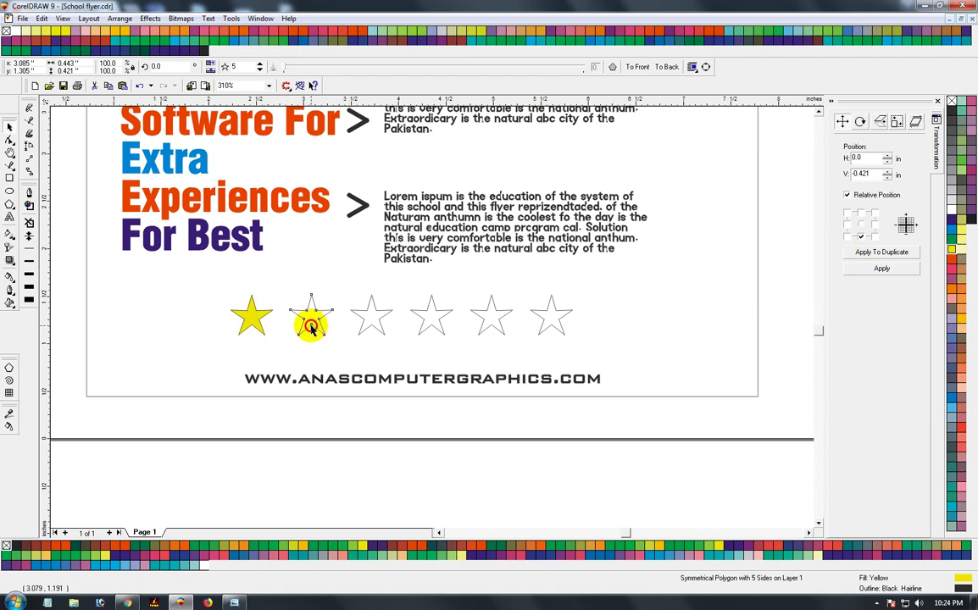
click(952, 228)
click(378, 318)
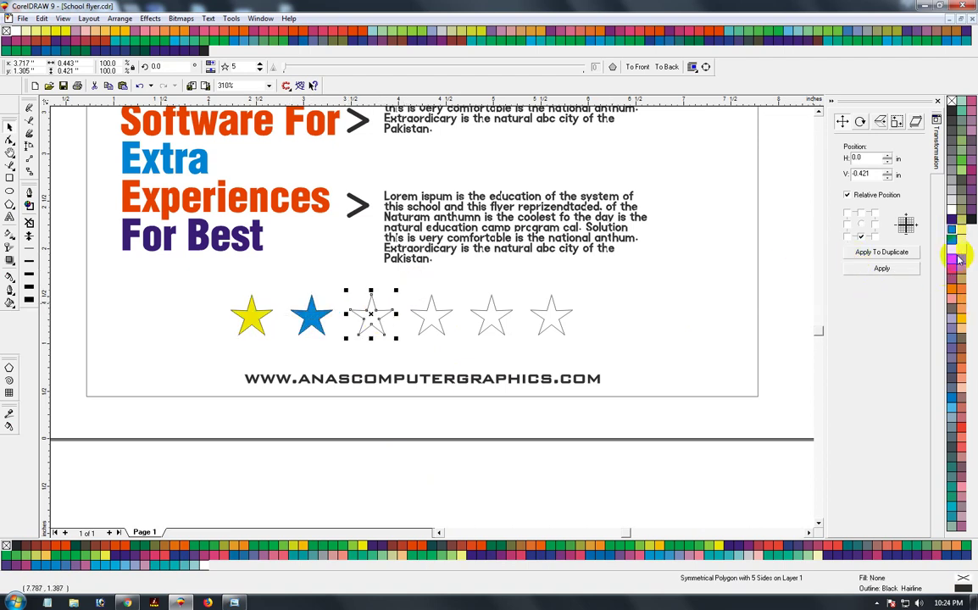
click(952, 264)
click(432, 320)
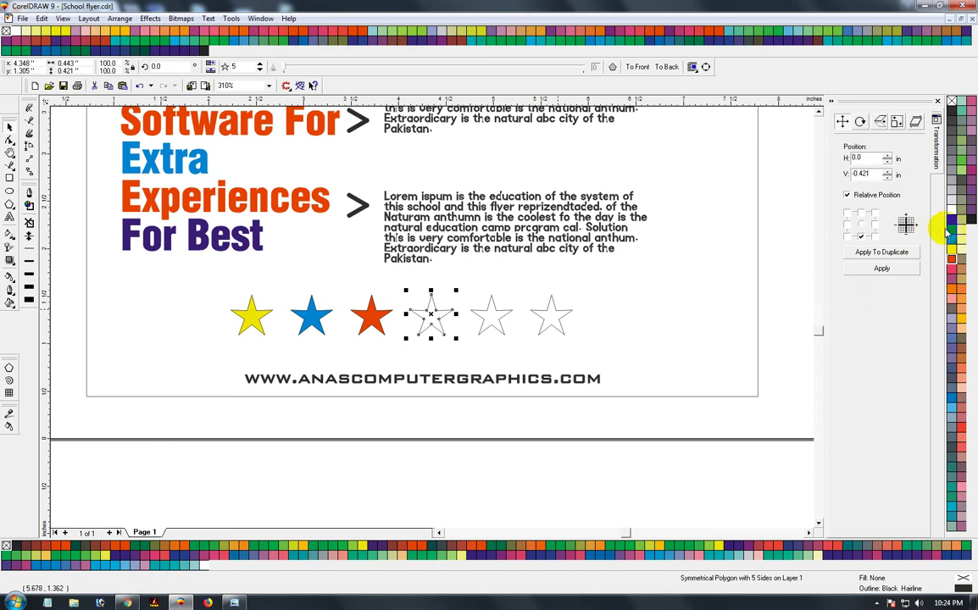
click(953, 219)
click(500, 320)
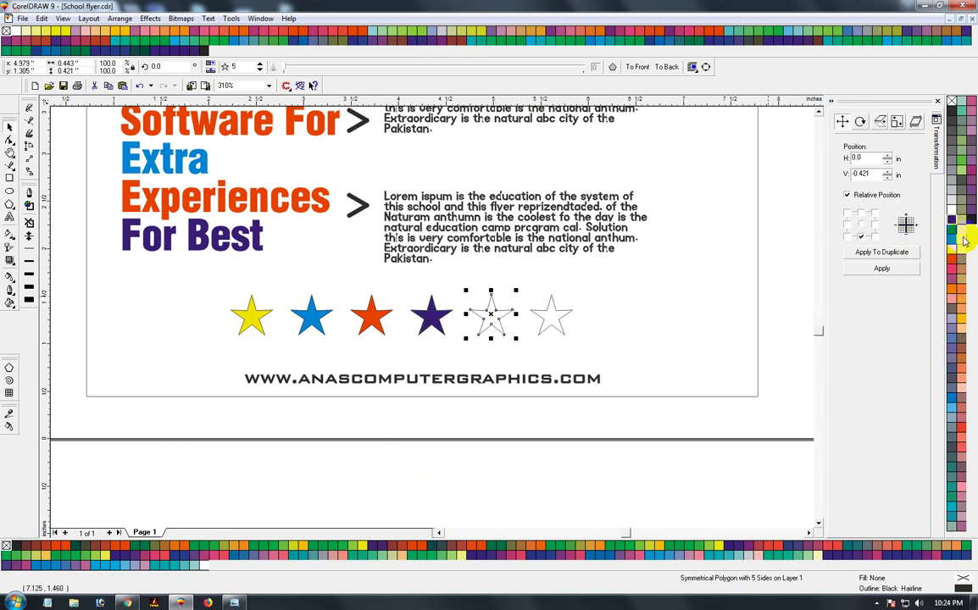
click(952, 241)
click(551, 321)
click(952, 290)
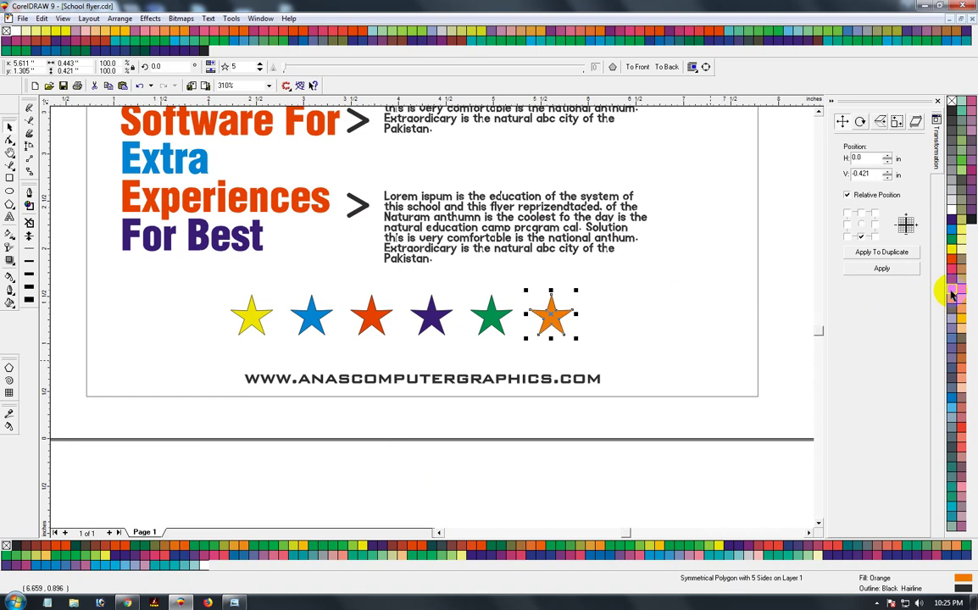
Group the six stars and centre the row horizontally on the page
drag(69, 349, 607, 293)
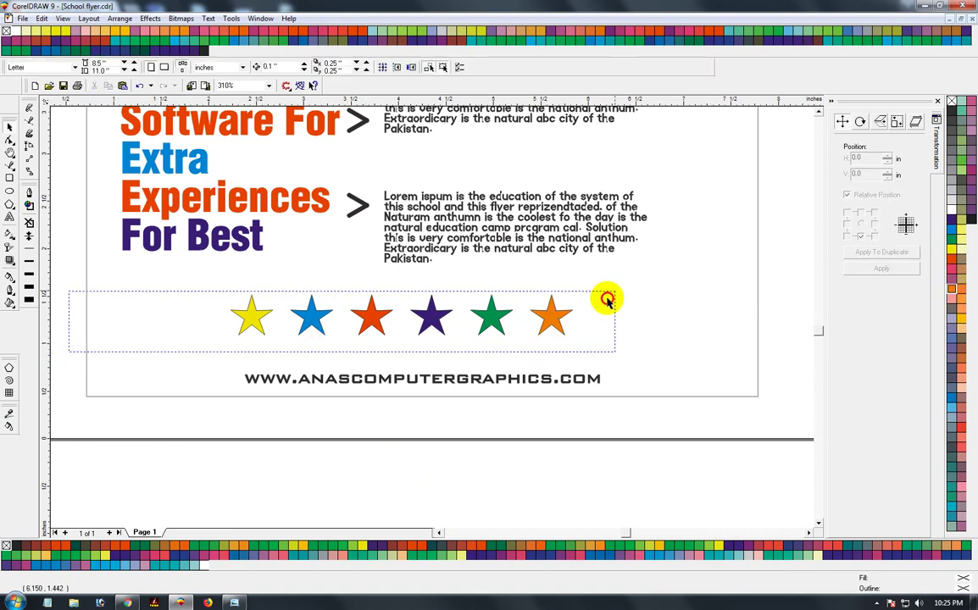
key(ctrl+g)
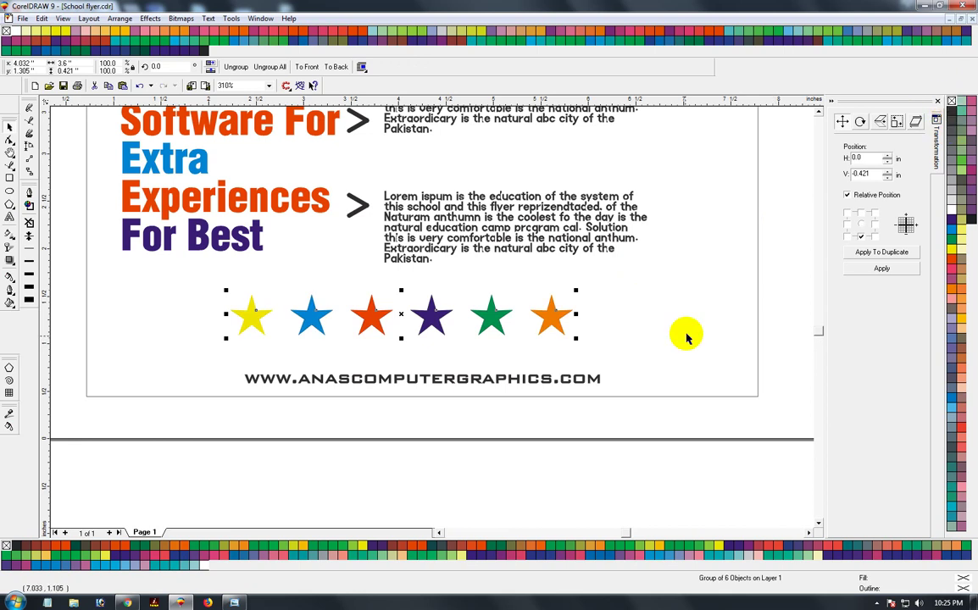
shift+click(670, 359)
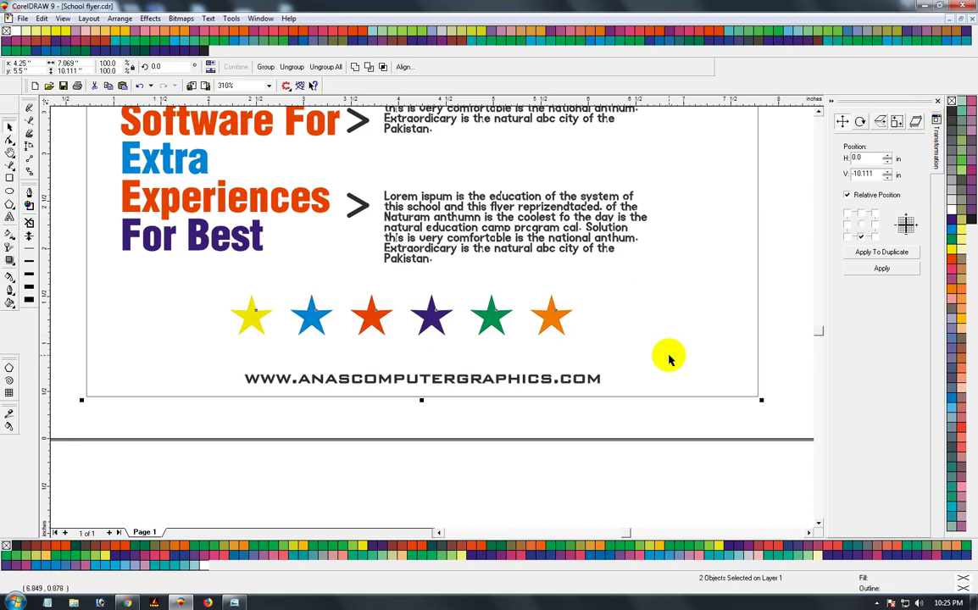
key(c)
click(377, 464)
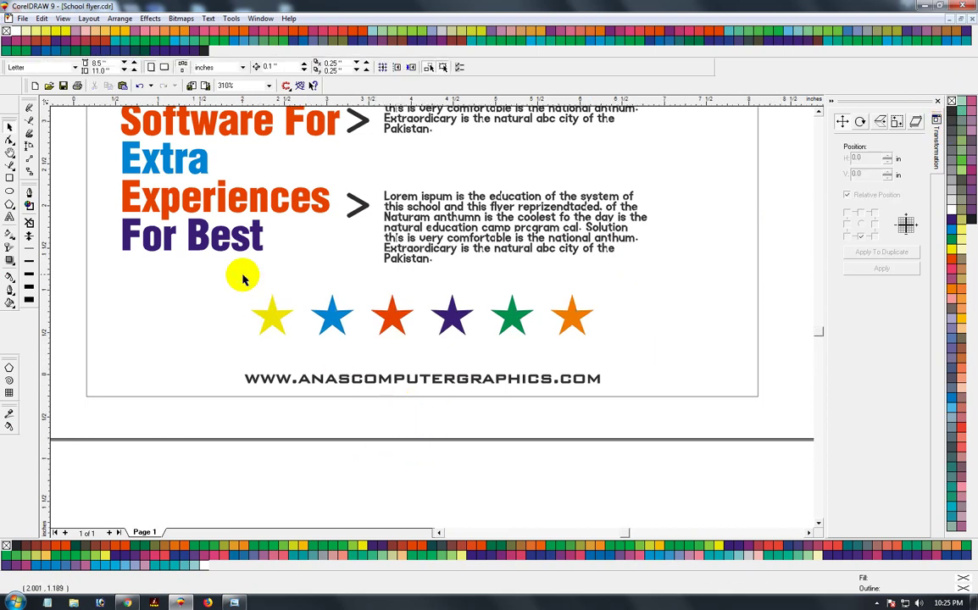
Zoom out, then zoom in on the flyer page
scroll(240, 278, down, 1)
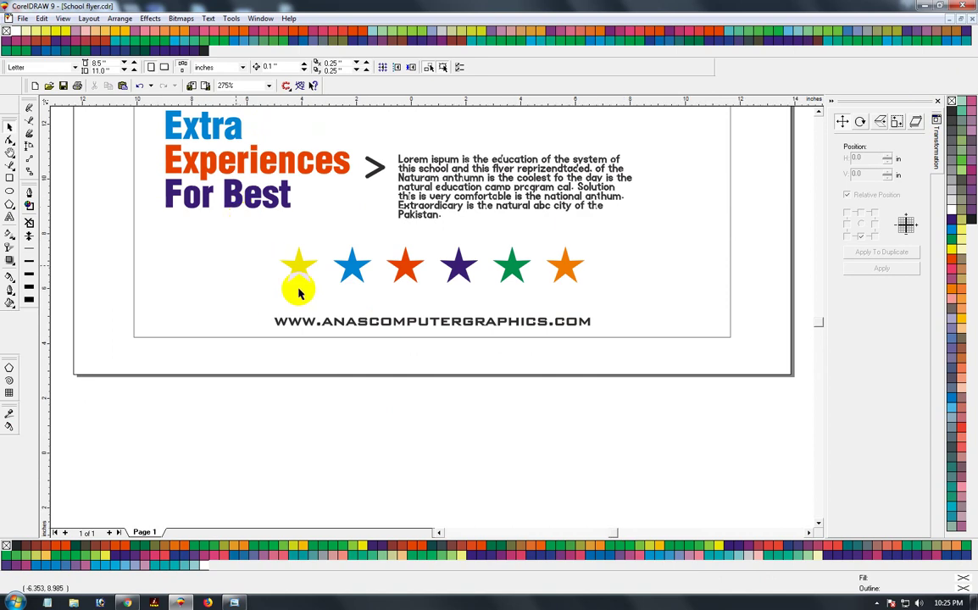
scroll(254, 267, down, 3)
scroll(365, 356, down, 2)
key(z)
drag(372, 171, 554, 381)
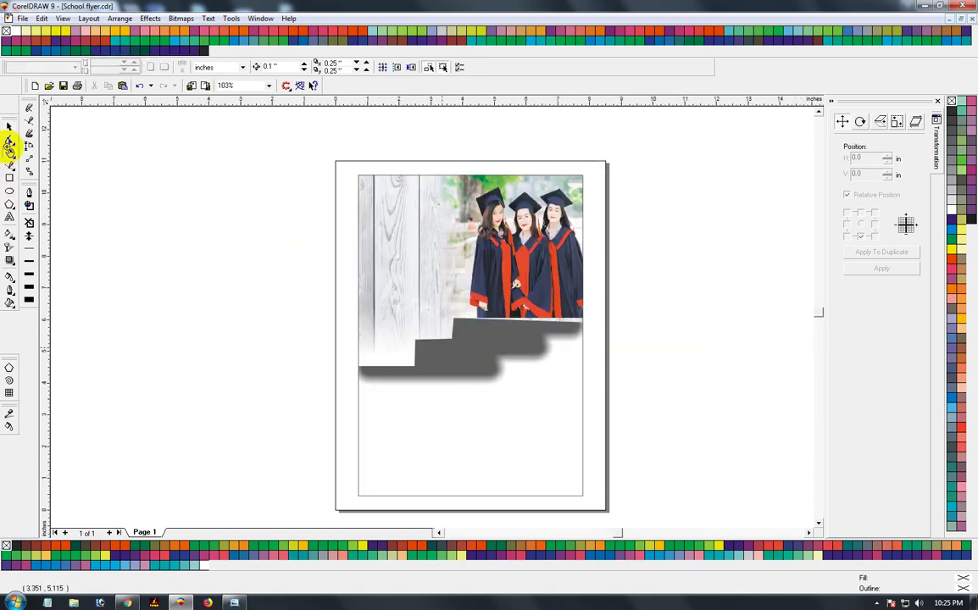
Delete and restore the lower text blocks, then preview the whole flyer full screen with F9
click(9, 128)
drag(338, 374, 607, 479)
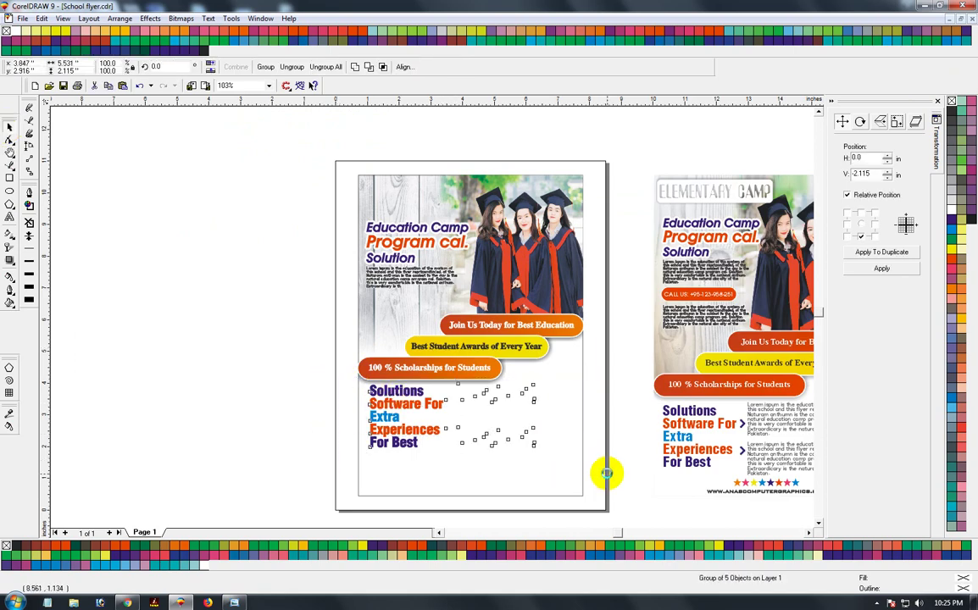
key(Delete)
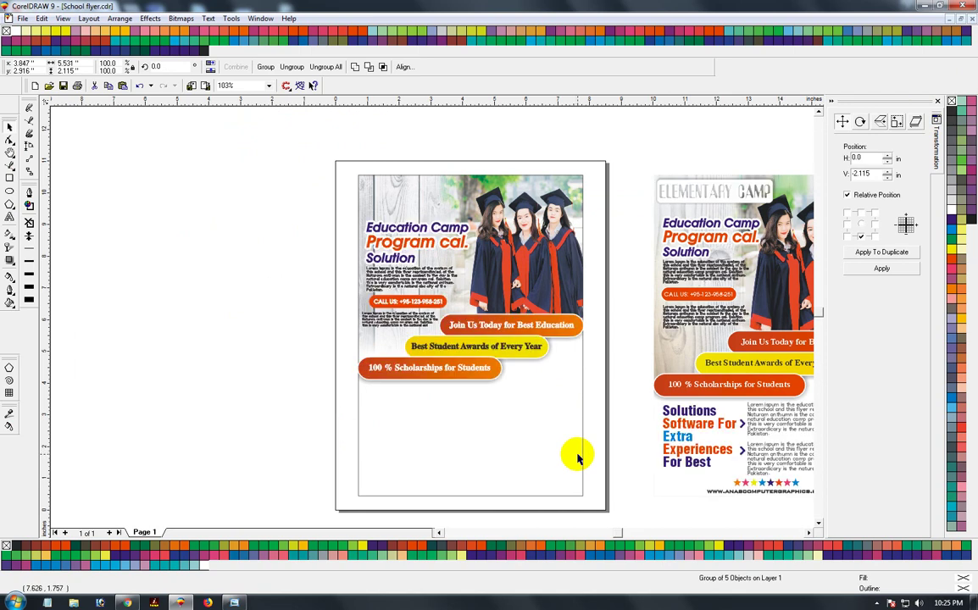
key(ctrl+z)
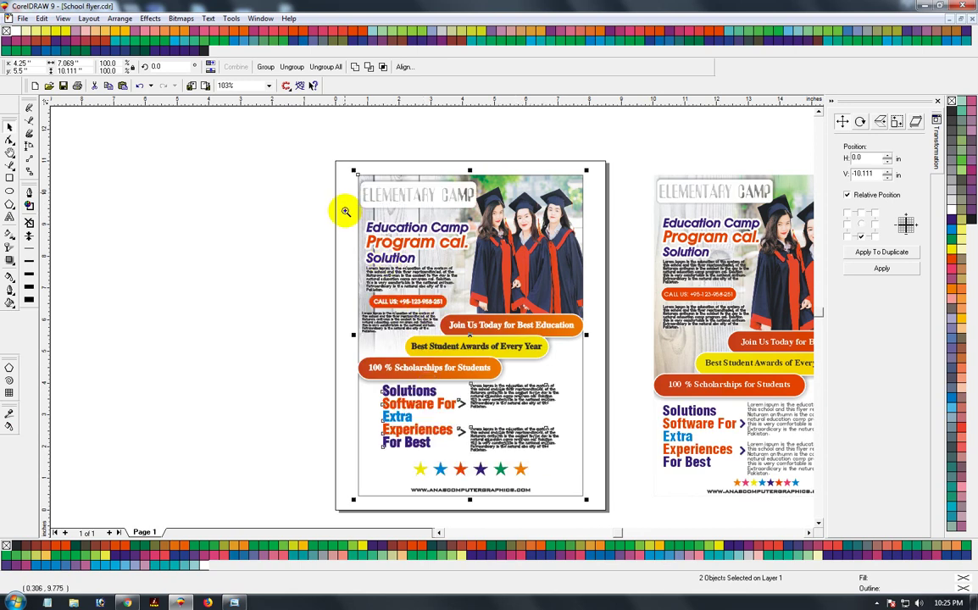
drag(351, 169, 587, 502)
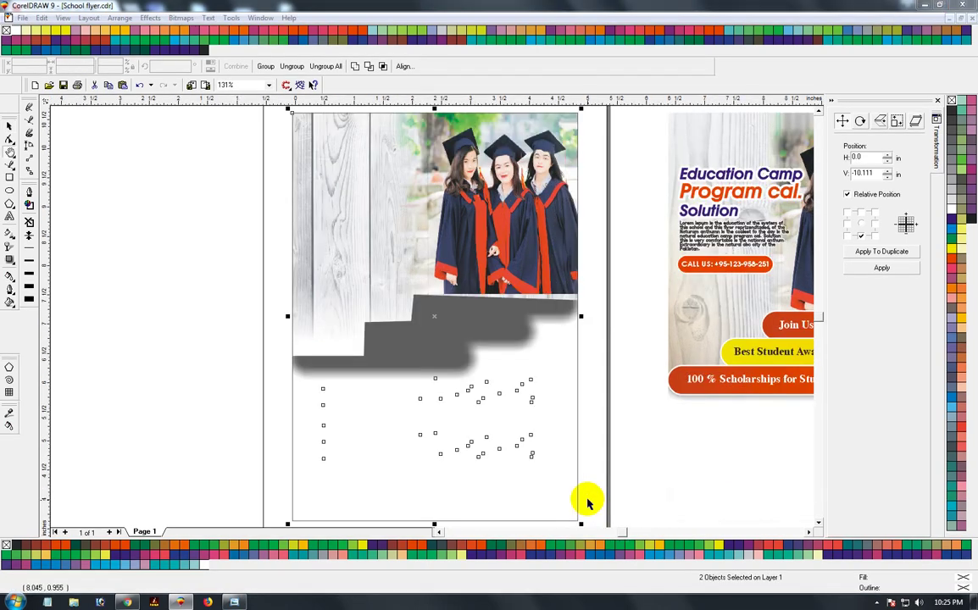
key(F9)
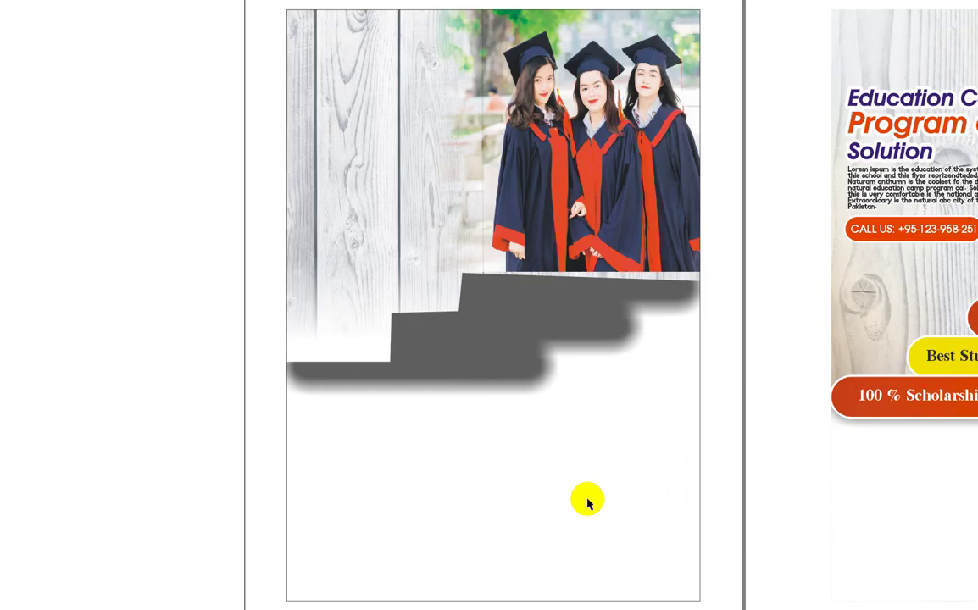